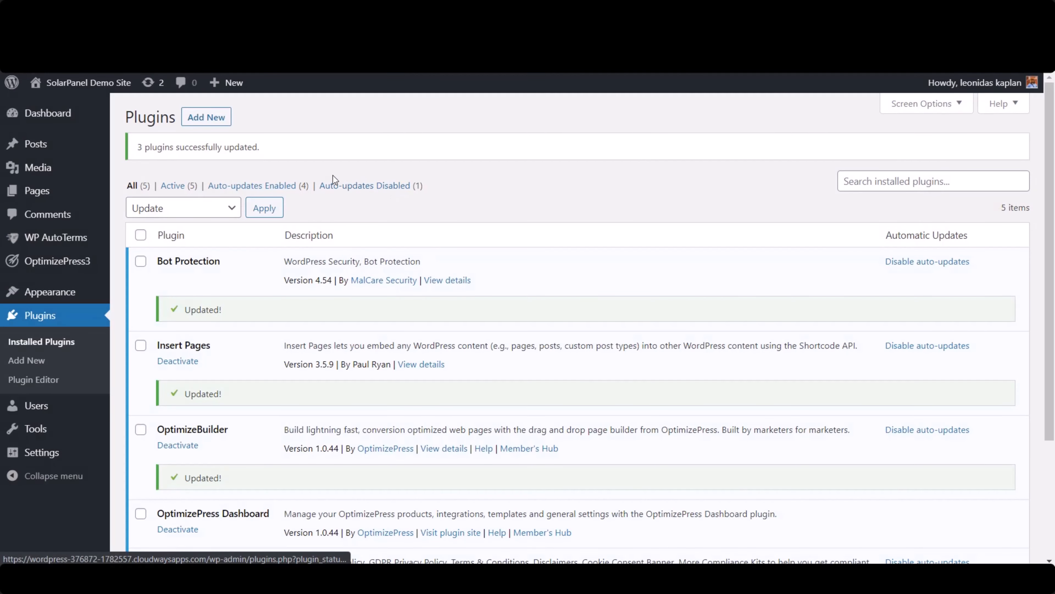
- Search the plugin directory for "calltrackingmetrics", then install and activate the CallTrackingMetrics plugin
left_click(213, 122)
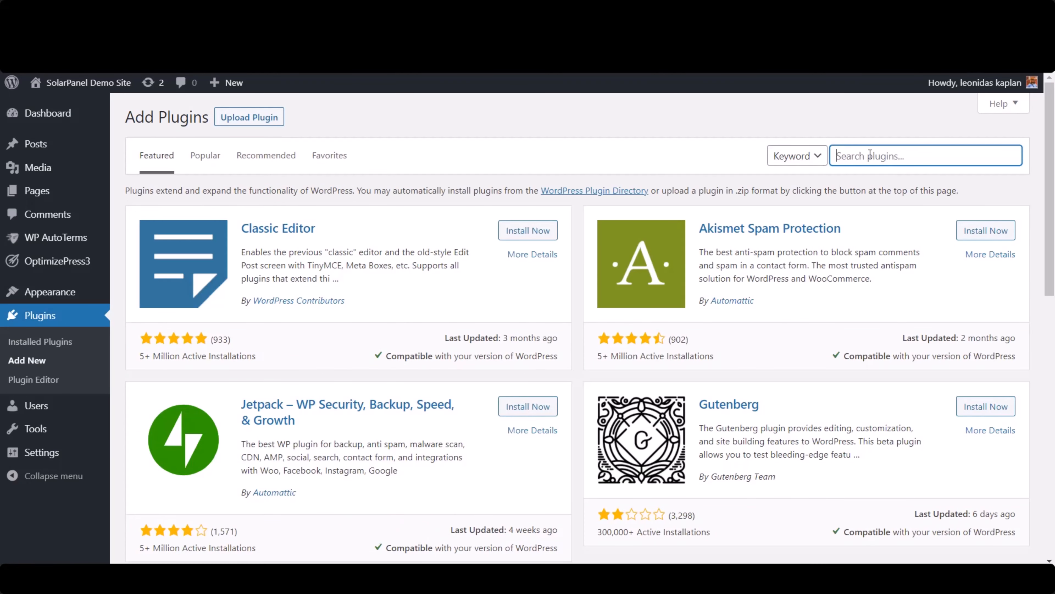
type("calltrackingmetrics")
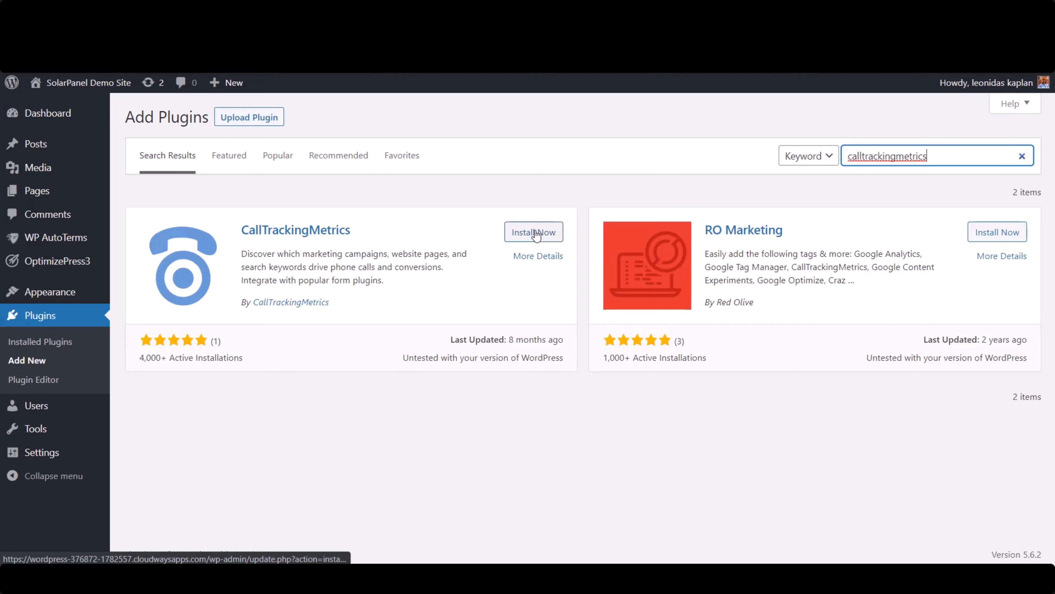
left_click(536, 233)
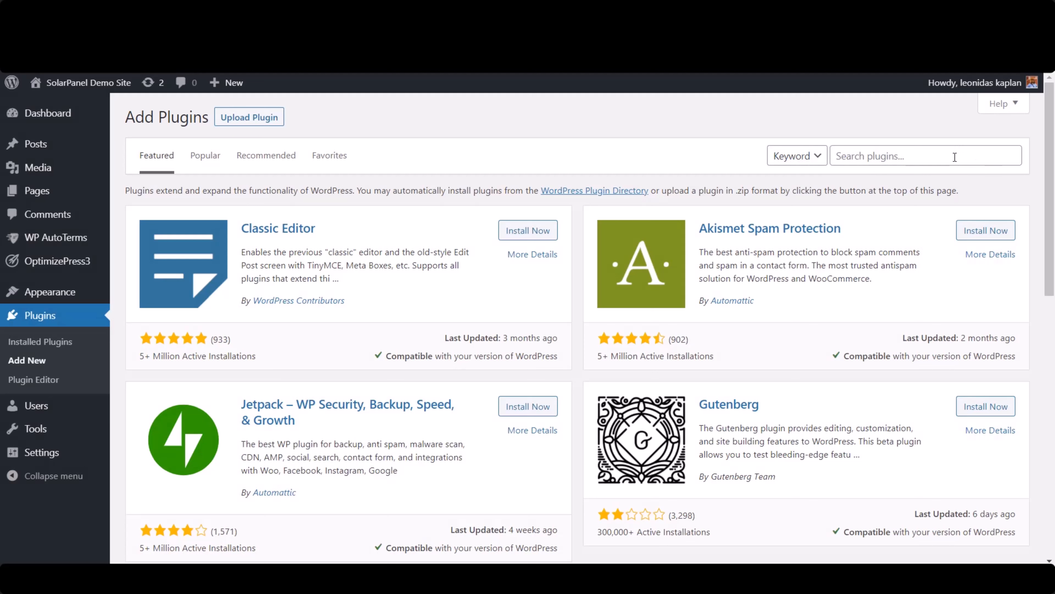
- Search the plugin directory for "contactform7", then install and activate Contact Form 7
left_click(954, 156)
type("contactform7")
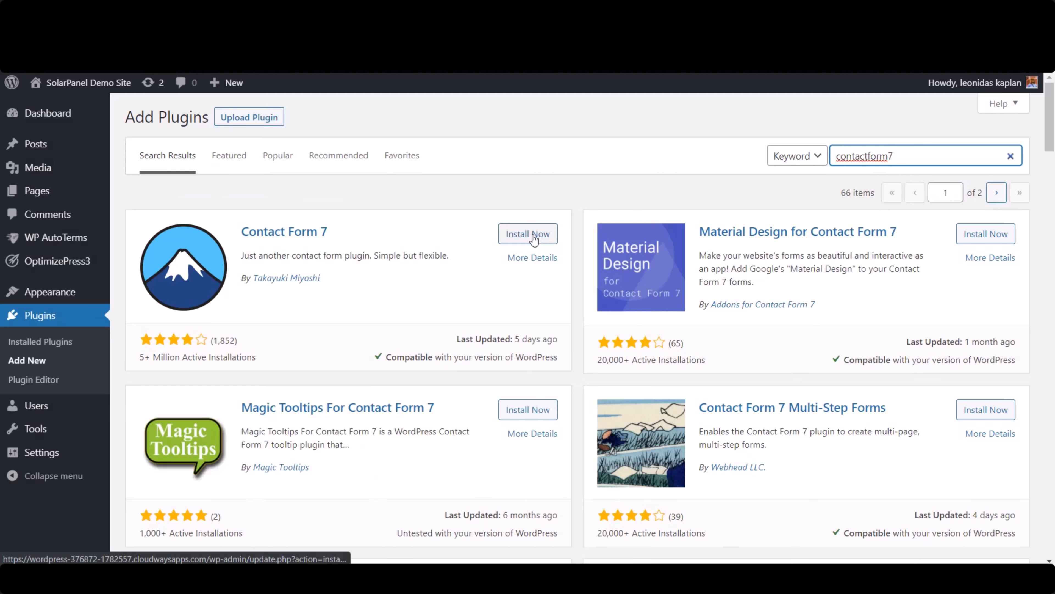
left_click(527, 234)
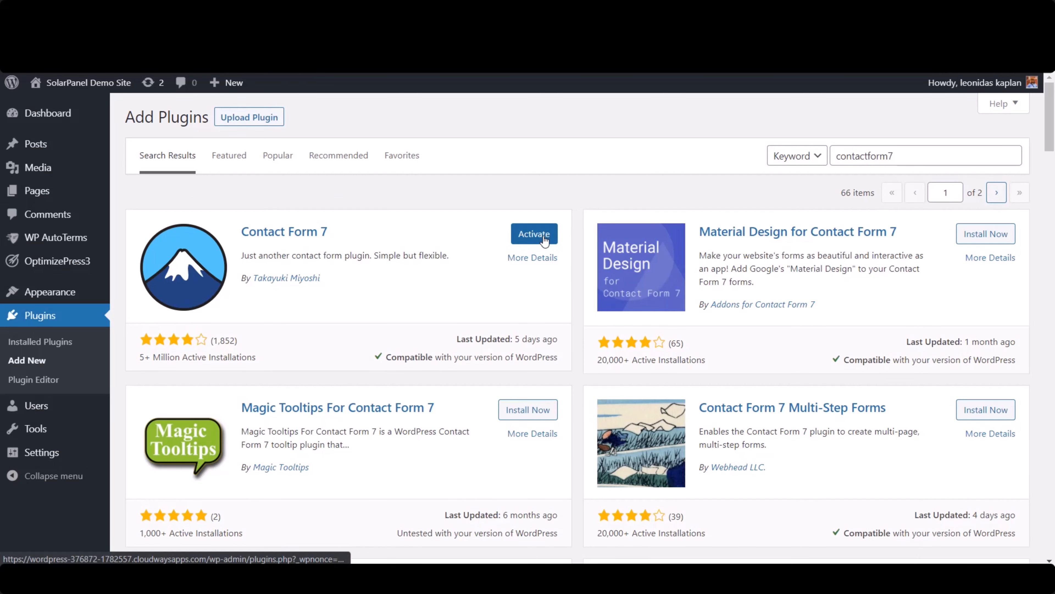
left_click(528, 234)
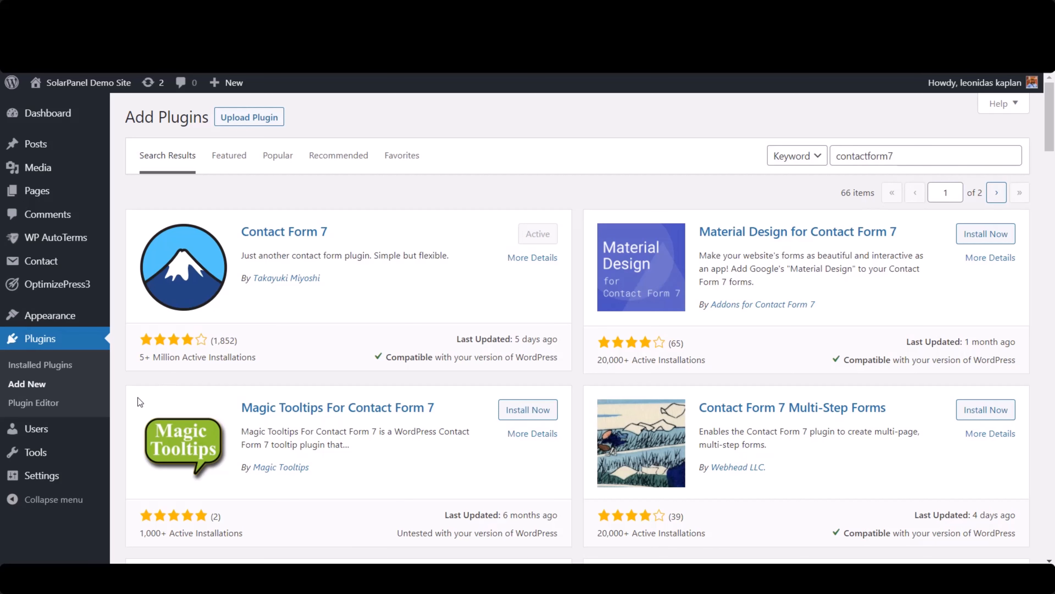
- In the CallTrackingMetrics plugin settings, enter the account's access key and secret key and save the changes
mouse_move(86, 477)
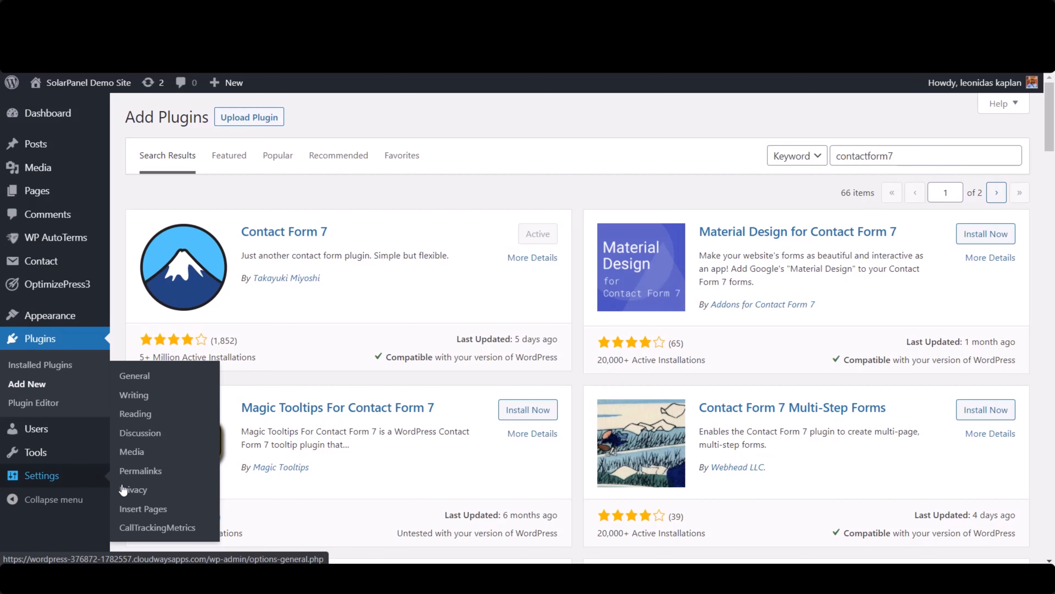
left_click(154, 528)
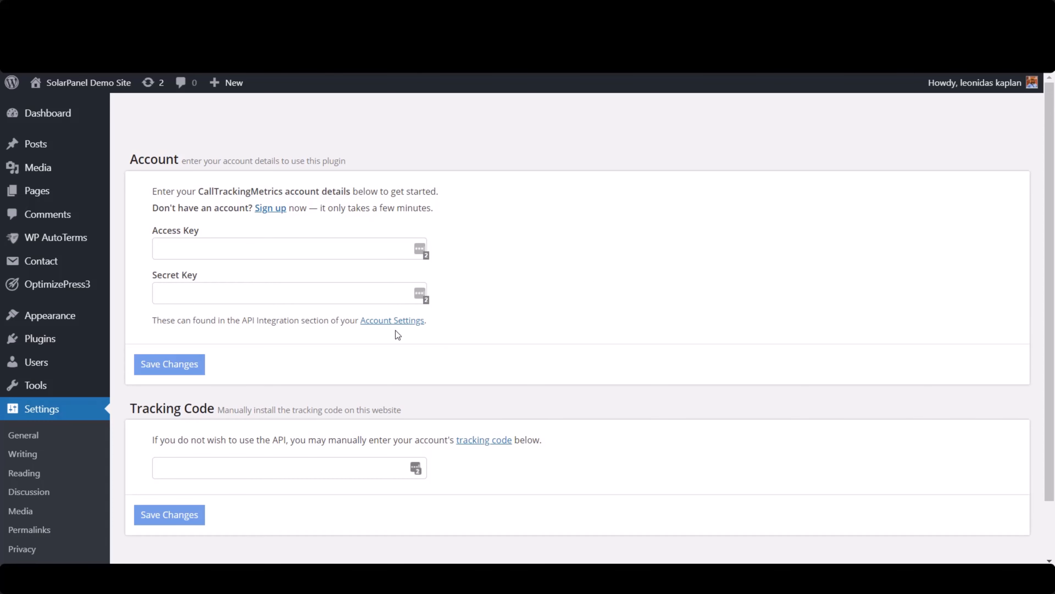
right_click(396, 320)
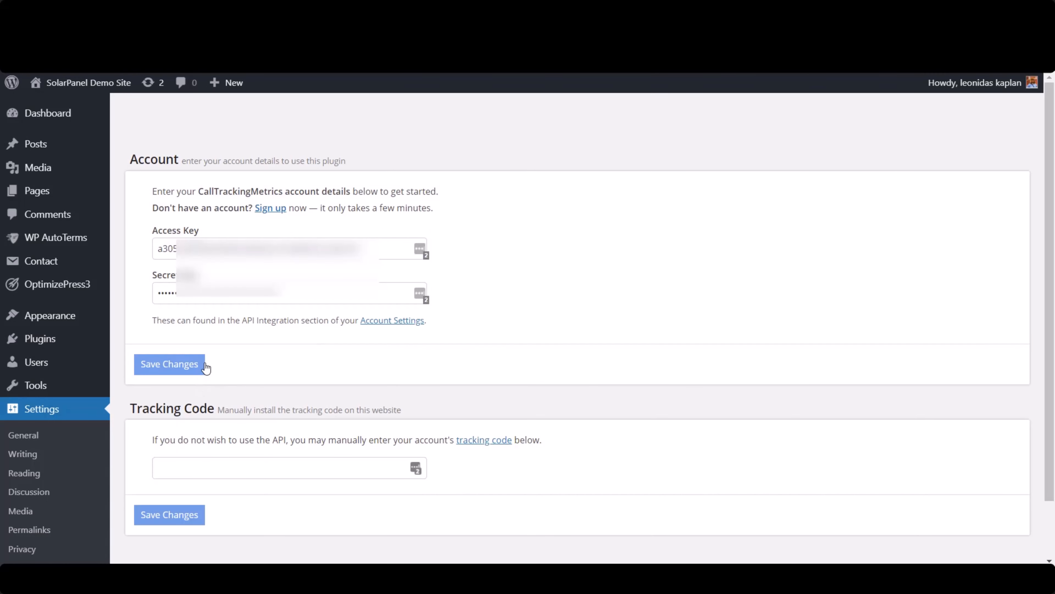
left_click(194, 366)
scroll(535, 329, "down", 5)
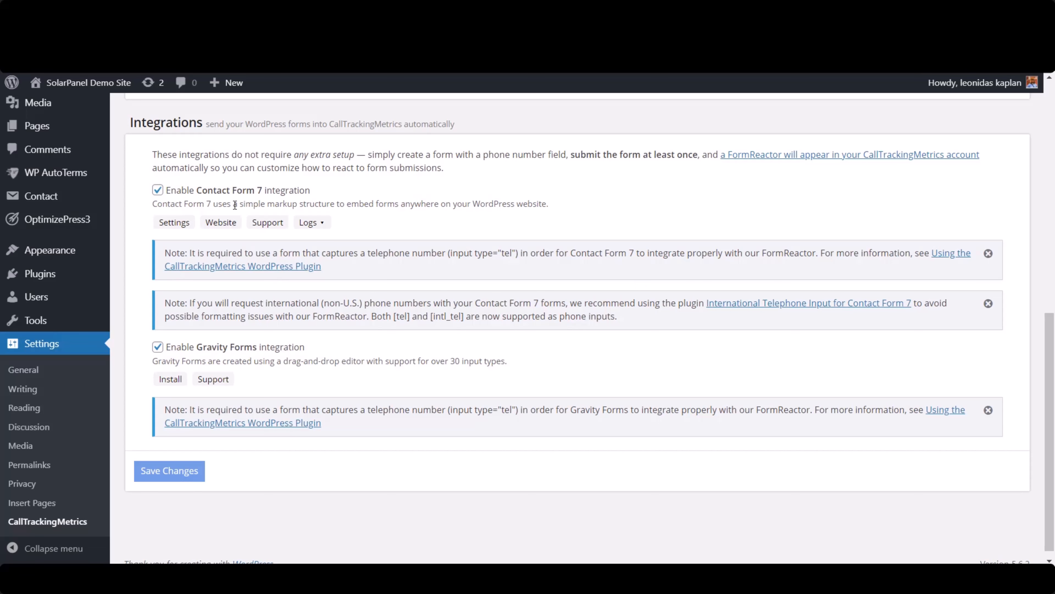
scroll(371, 227, "up", 10)
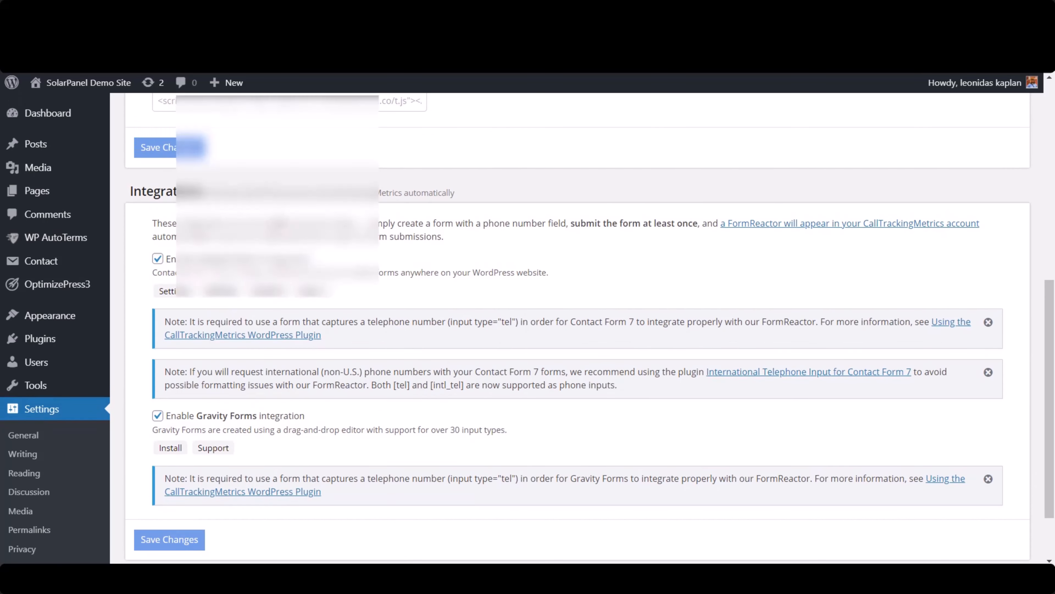
scroll(300, 351, "down", 5)
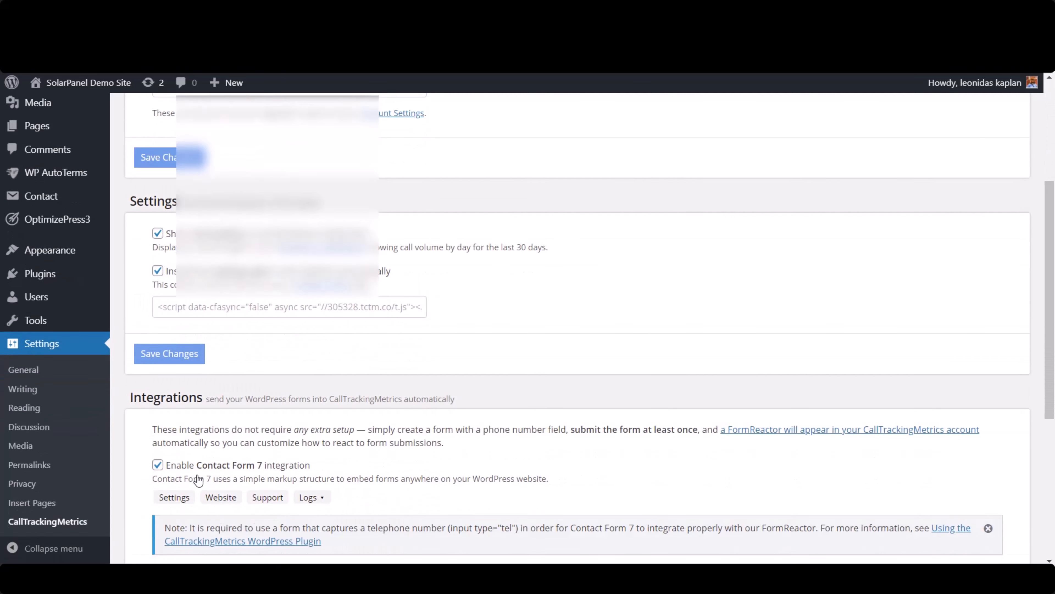
- Create a new contact form titled "SolarPanel Demo"
mouse_move(75, 204)
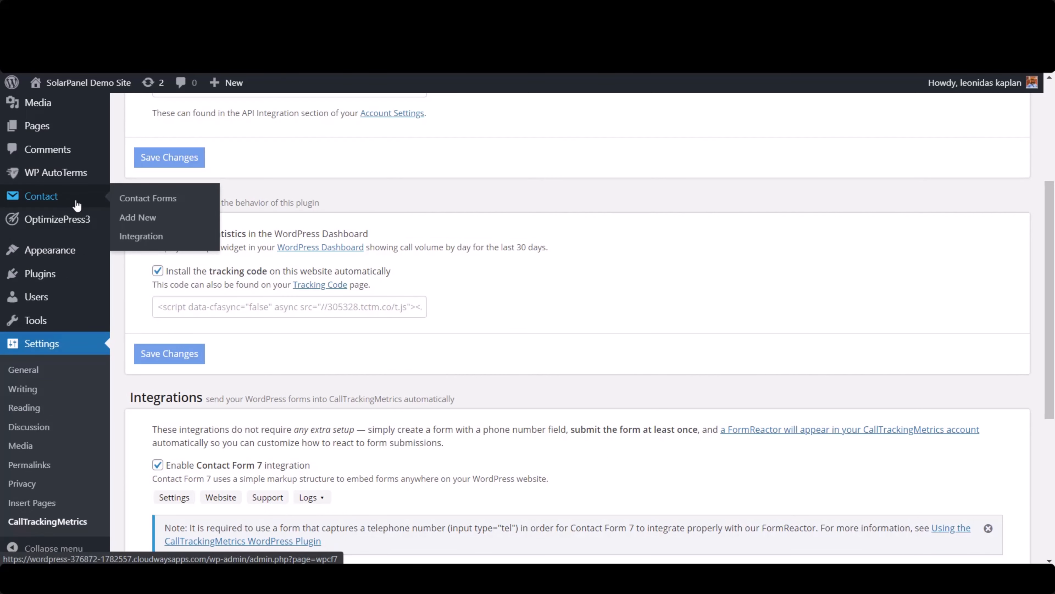
left_click(142, 222)
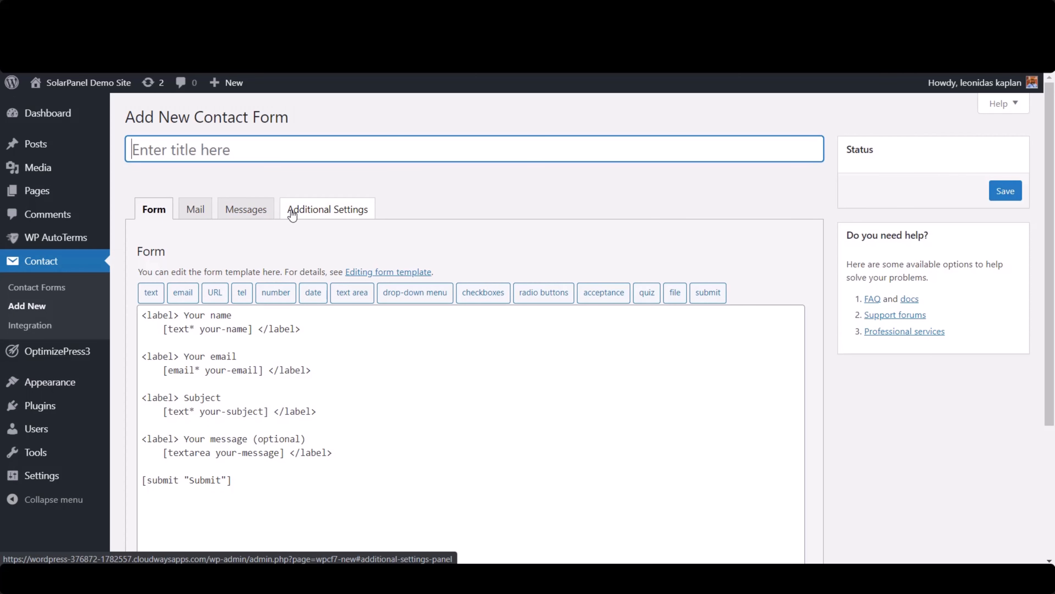
type("SolarPanel Demo")
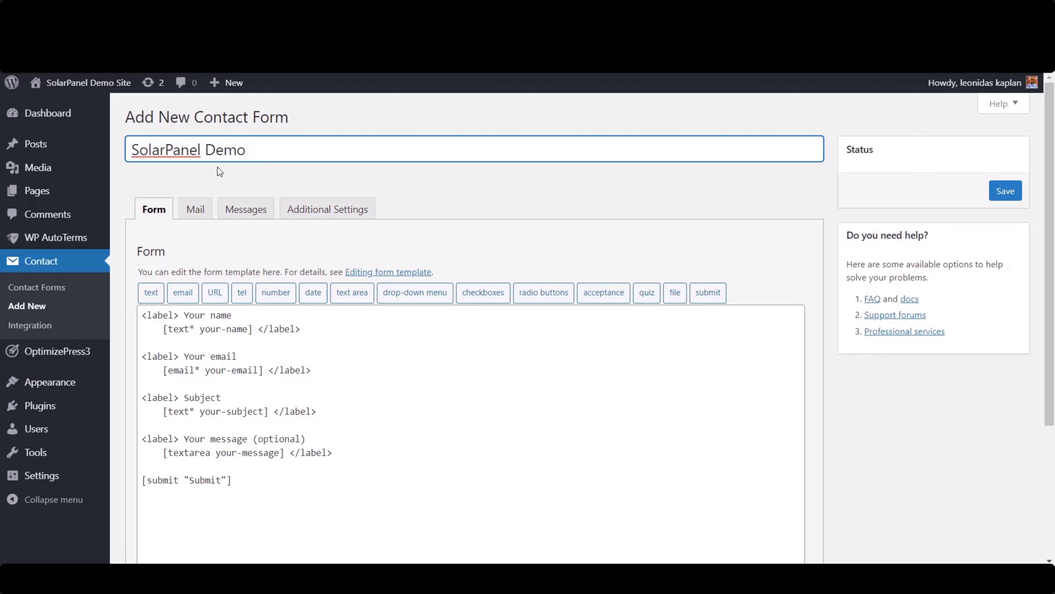
left_click_drag(295, 149, 173, 148)
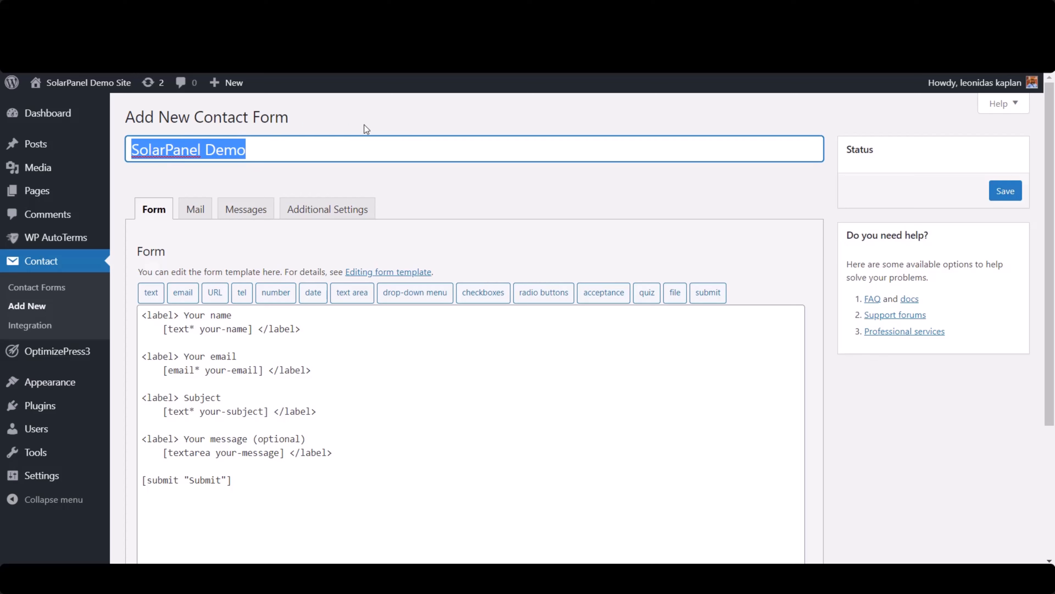
left_click(255, 146)
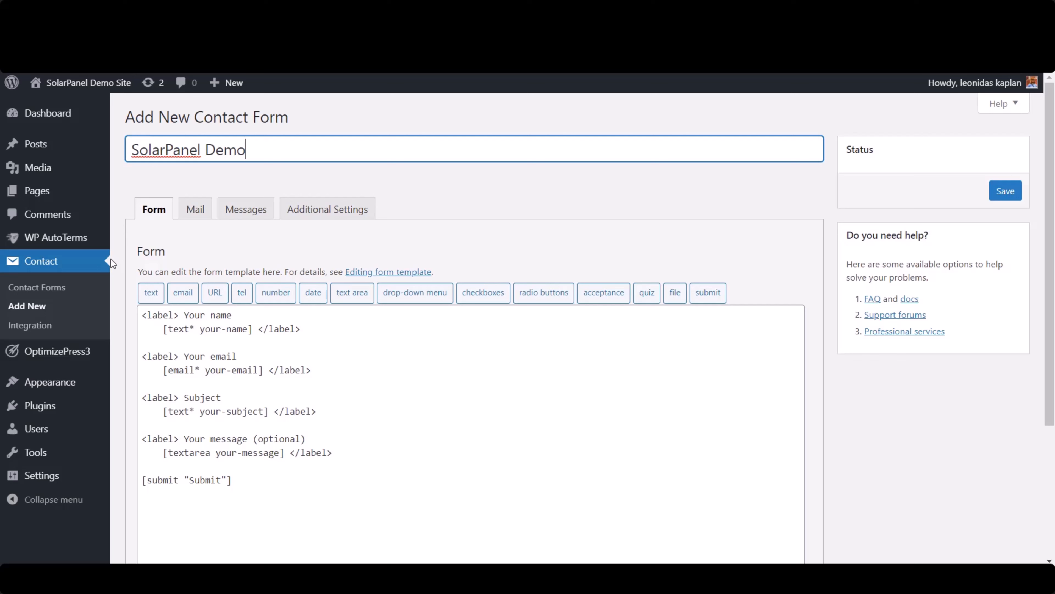
left_click(166, 150)
- Delete the Subject field from the contact form template
scroll(273, 410, "down", 2)
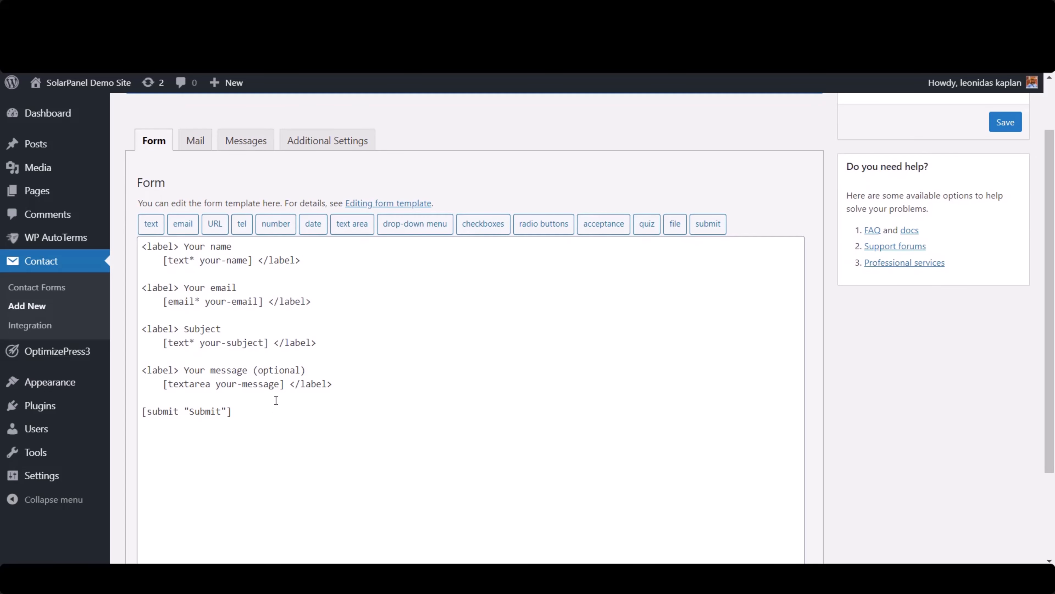
left_click_drag(319, 341, 83, 337)
key("Delete")
key("Delete")
key("Delete")
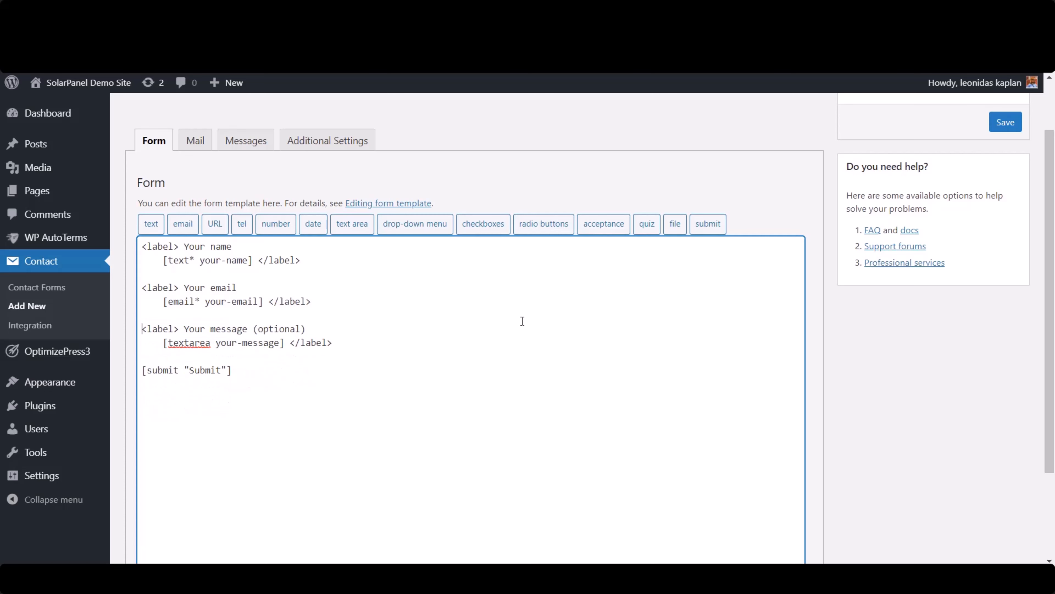
- Replace the optional message field in the form template with a "Your Phone Number" label containing the [tel tel-615] tag
left_click(212, 247)
left_click_drag(340, 343, 134, 329)
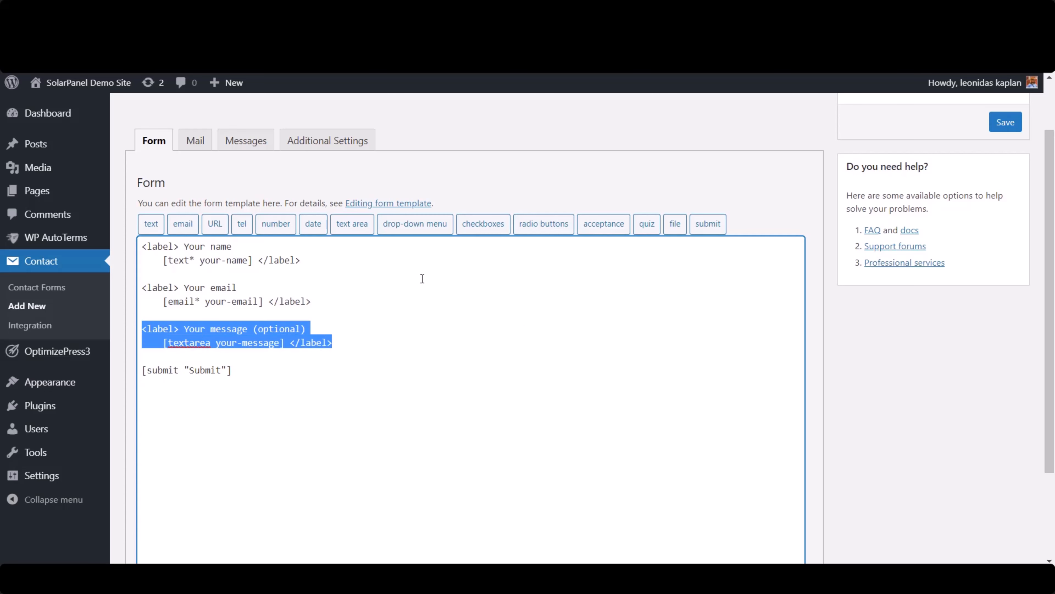
key("Delete")
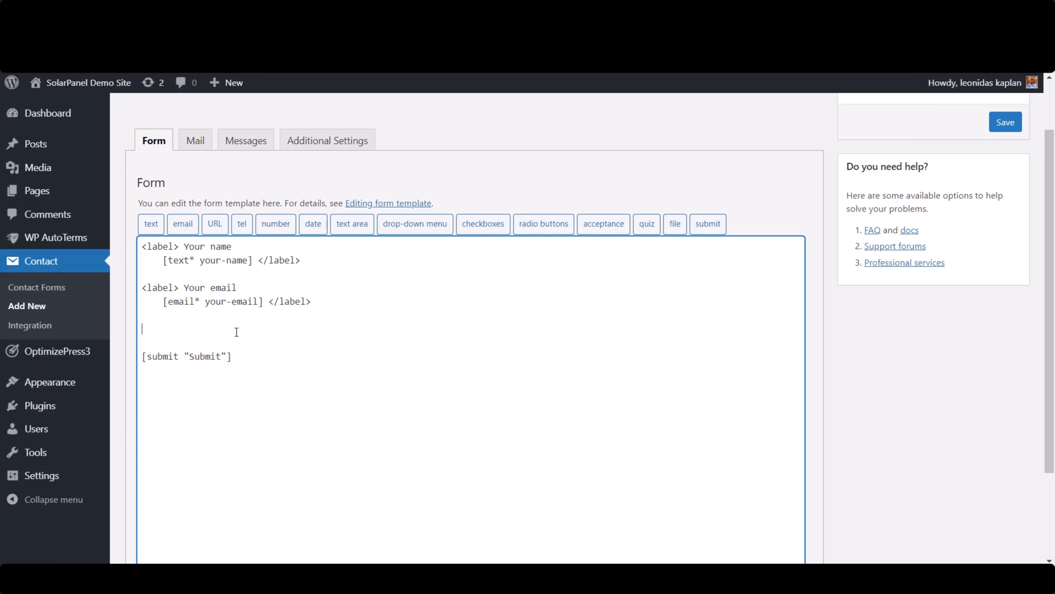
type("<label> Your Phone Number [tel tel-615] </label>")
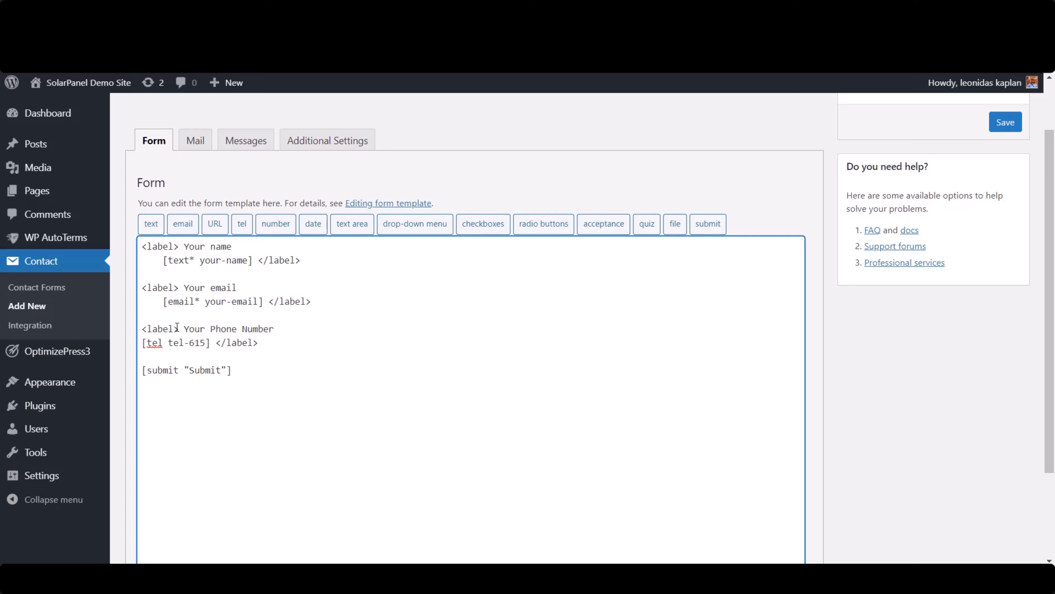
left_click_drag(182, 327, 142, 328)
left_click(252, 328)
left_click_drag(212, 342, 145, 343)
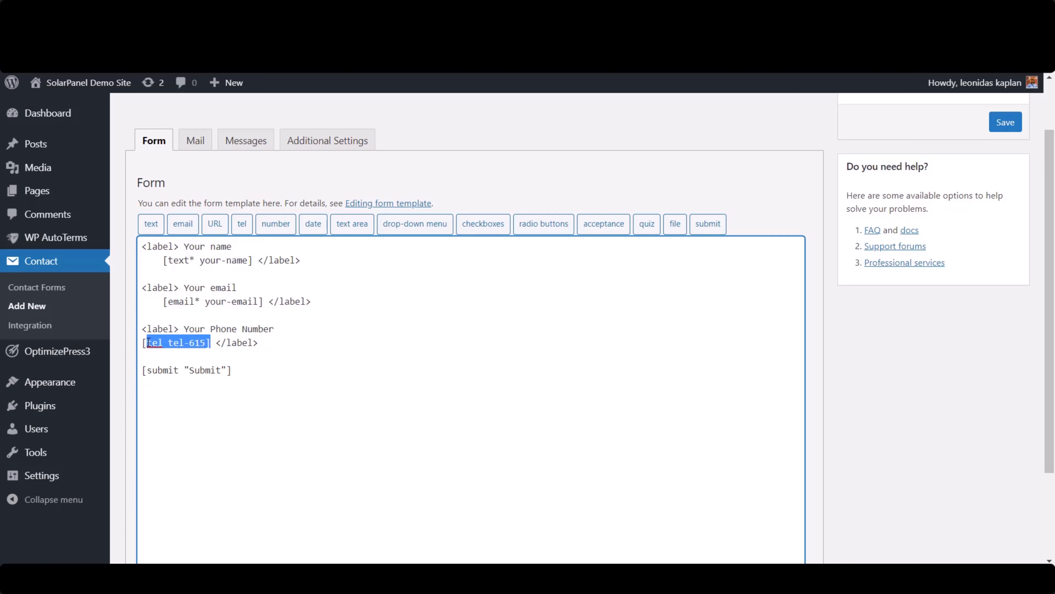
left_click_drag(211, 342, 133, 344)
- Save the contact form and copy its shortcode
scroll(760, 164, "up", 2)
left_click(1008, 191)
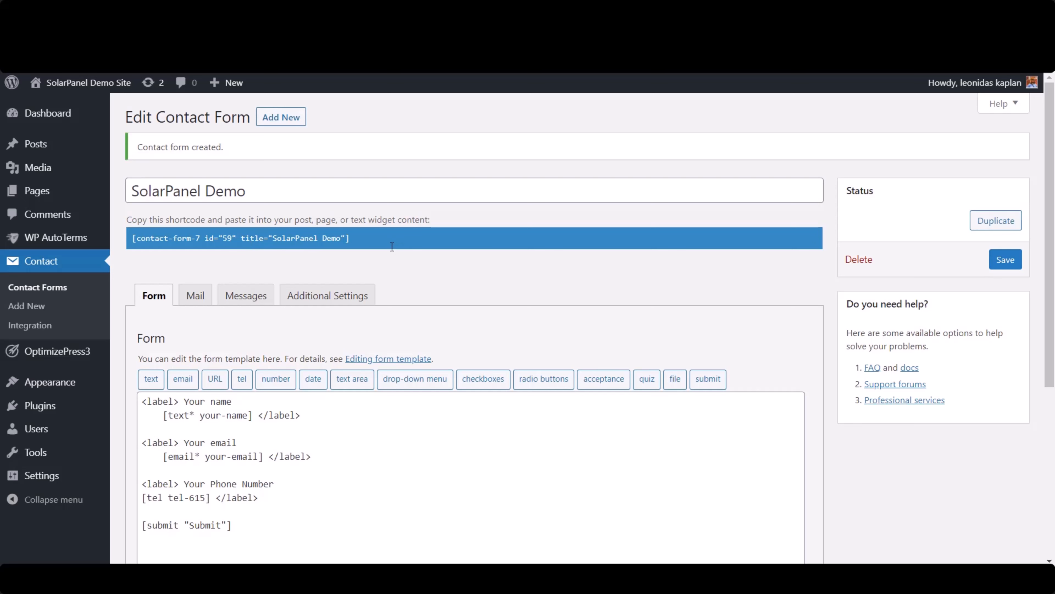
left_click(371, 242)
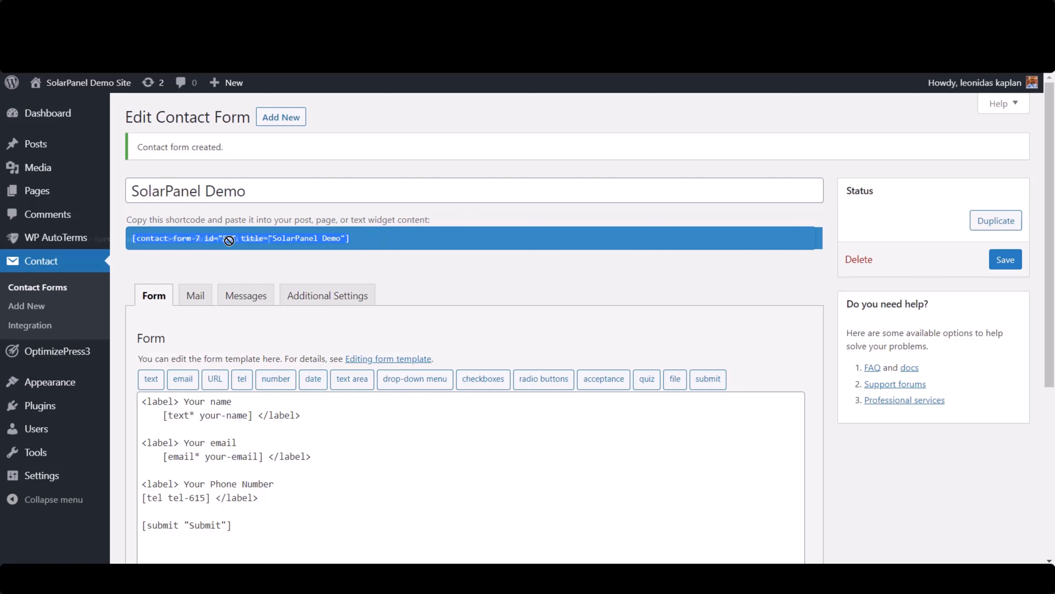
right_click(207, 241)
left_click(340, 245)
- Open the Solar Panel Installation front page for editing with OptimizePress
left_click(63, 191)
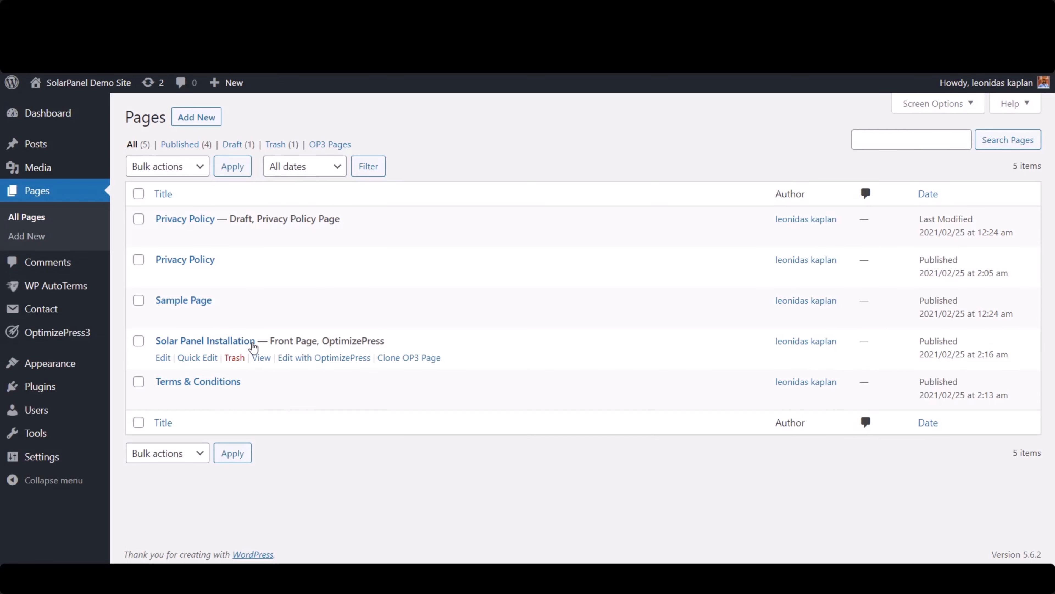
left_click(327, 359)
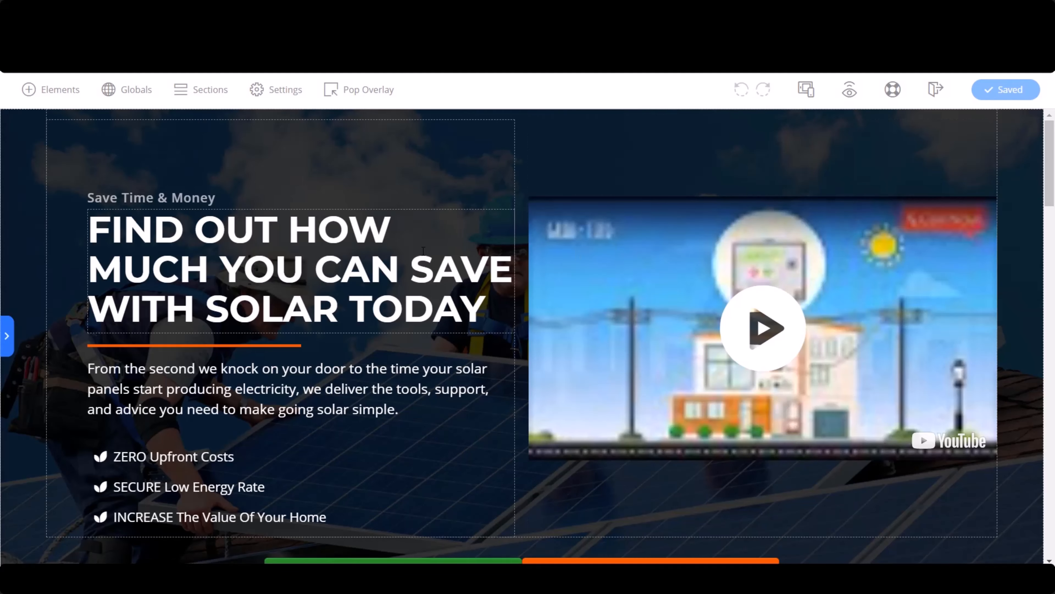
- Examine the landing page's hero, benefits and quote sections and their Schedule Appointment buttons to find a place for the form
scroll(423, 249, "down", 3)
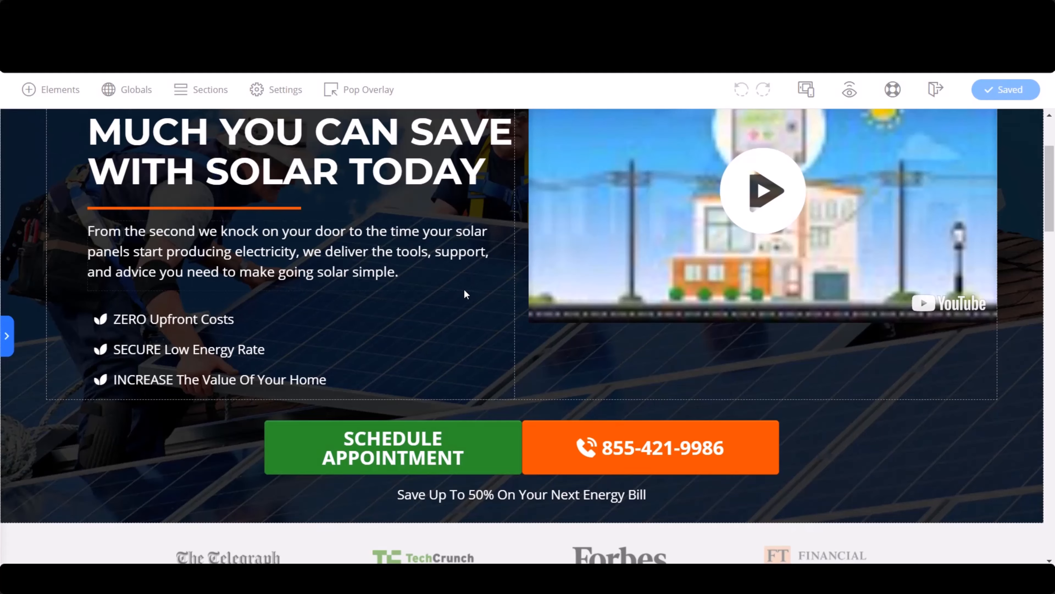
scroll(464, 287, "down", 6)
scroll(664, 358, "up", 8)
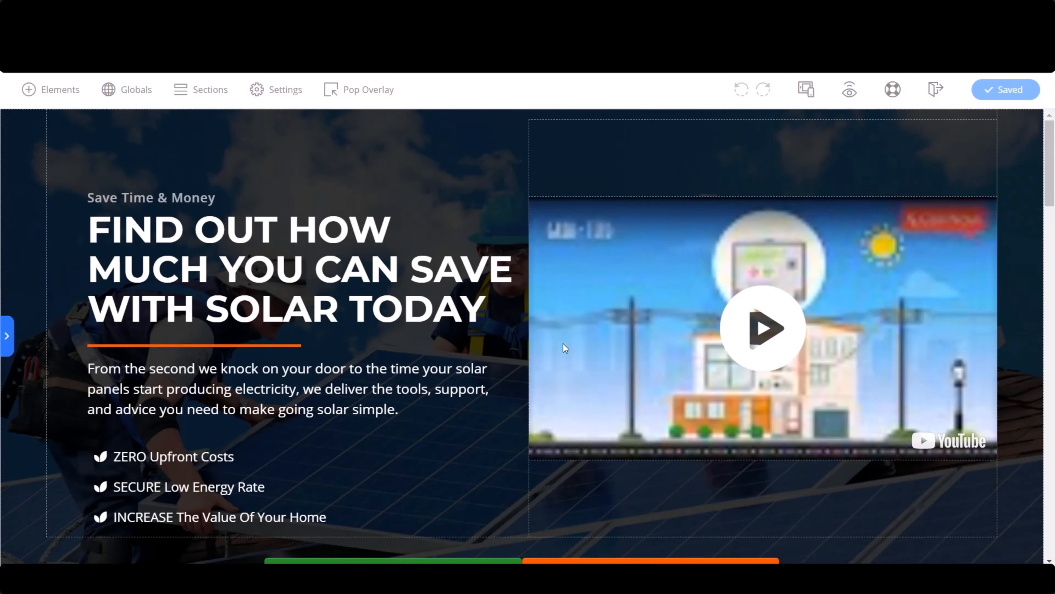
scroll(564, 345, "down", 8)
scroll(557, 364, "down", 6)
scroll(290, 461, "down", 2)
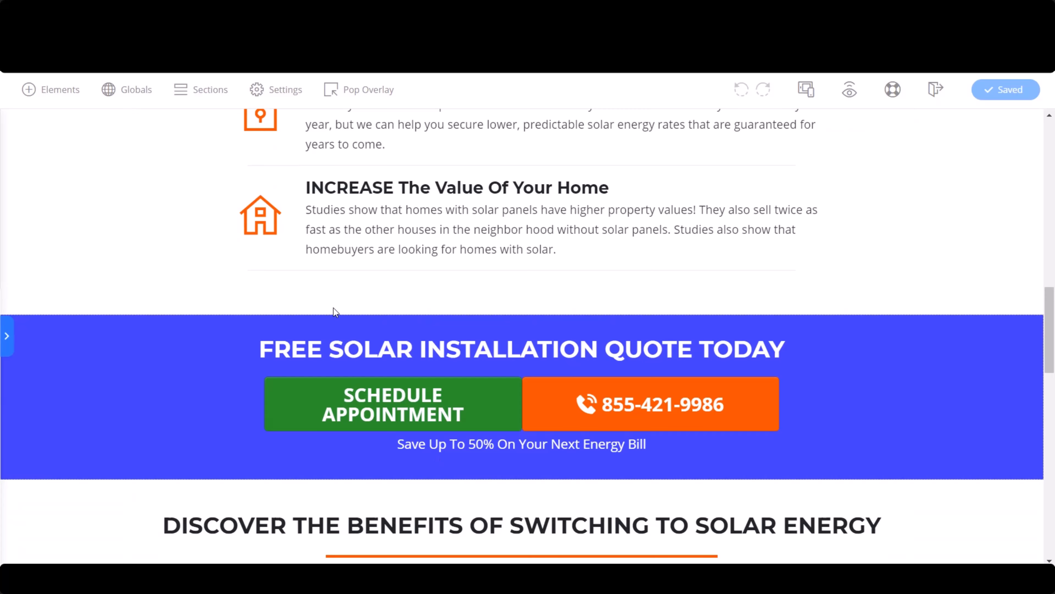
scroll(277, 307, "up", 15)
scroll(502, 449, "down", 2)
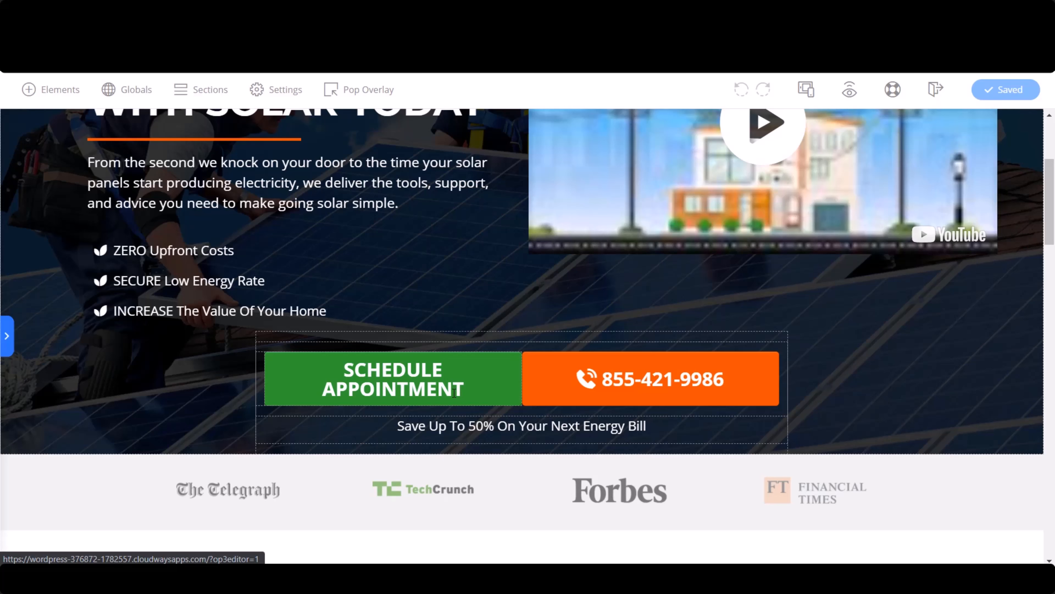
scroll(464, 373, "down", 15)
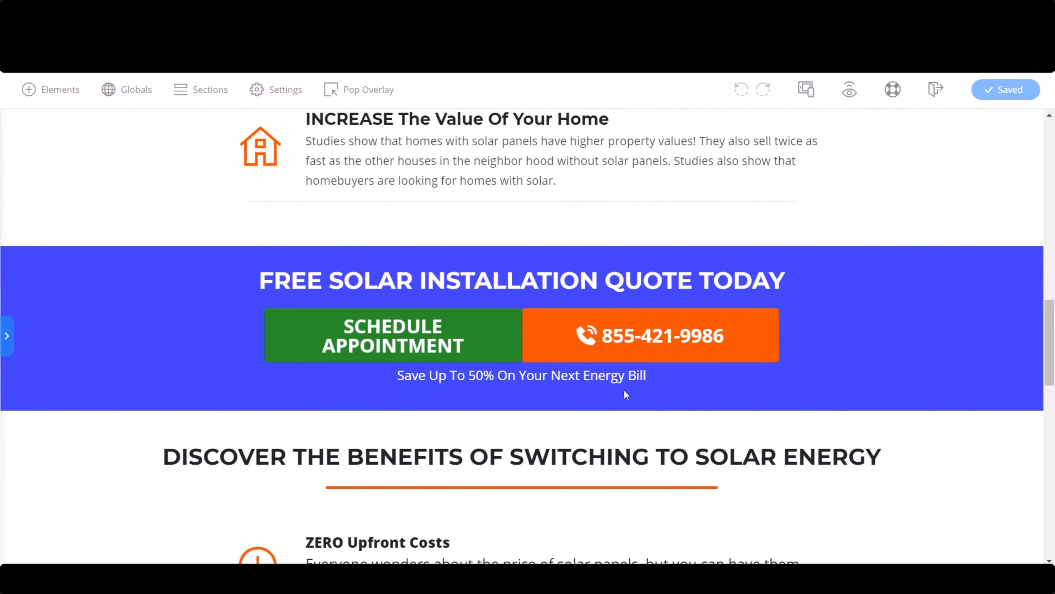
- Add a new section below the blue quote banner with the headline "Find Out How Much You Can Save Today"
left_click(51, 95)
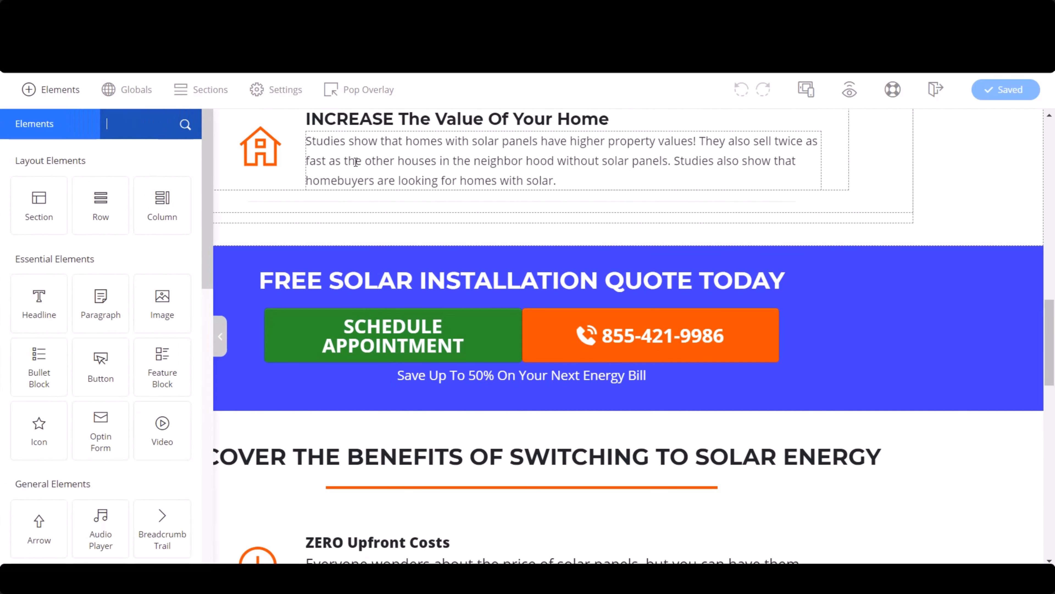
left_click_drag(108, 200, 501, 379)
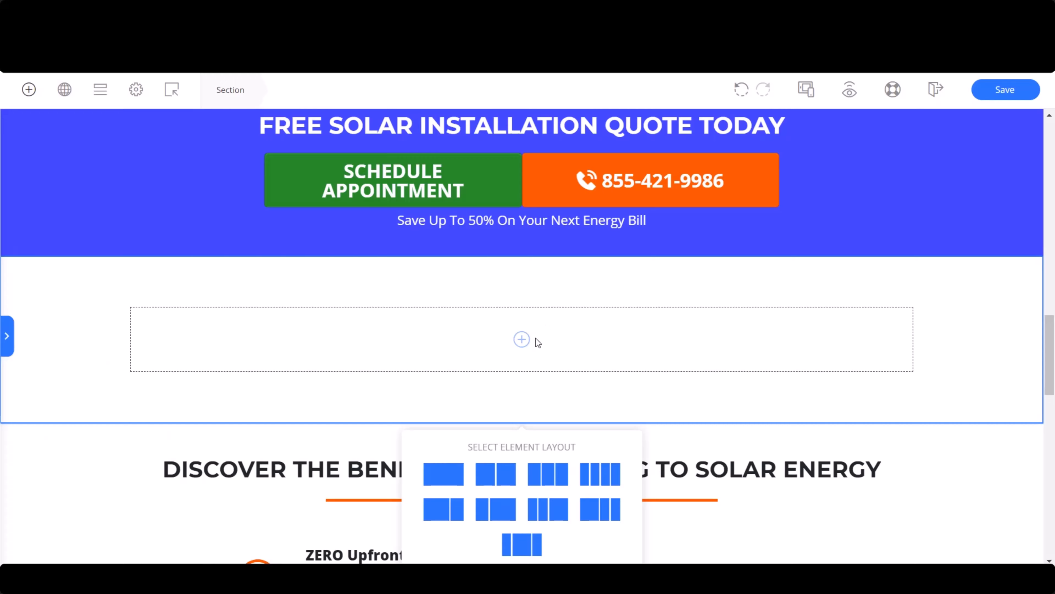
left_click_drag(39, 303, 526, 343)
type("Find Out How Much")
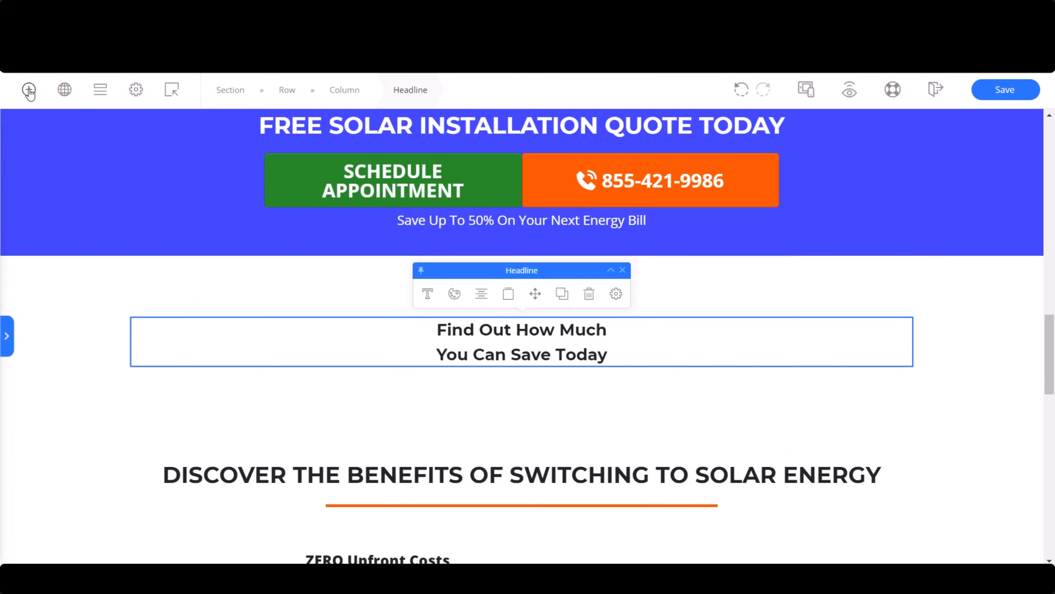
- Add a text editor element below the "Find Out How Much You Can Save Today" headline and replace its placeholder text with the copied SolarPanel Demo form shortcode
left_click(29, 92)
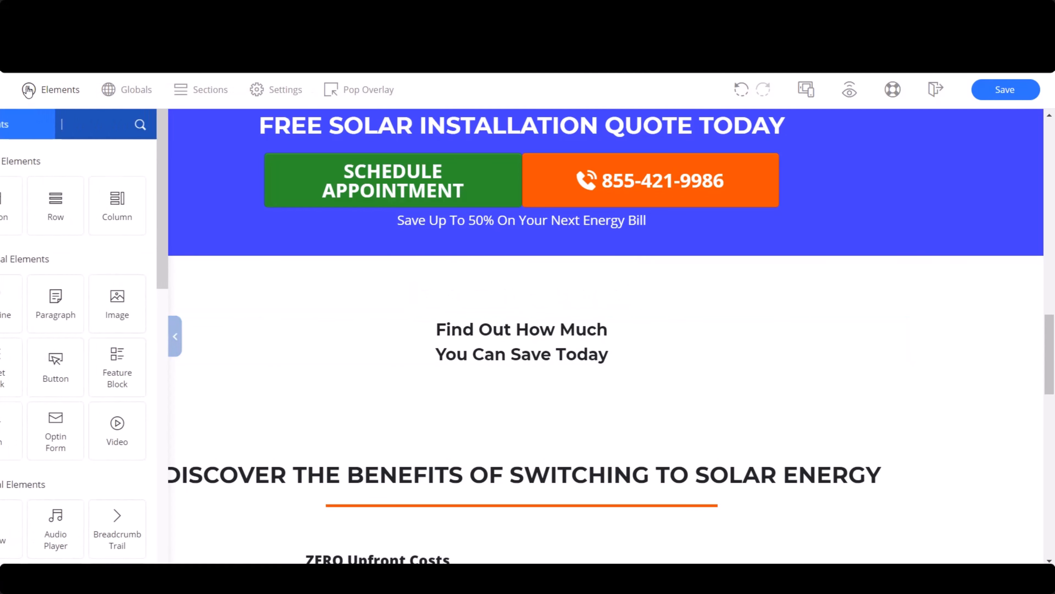
left_click_drag(112, 293, 537, 377)
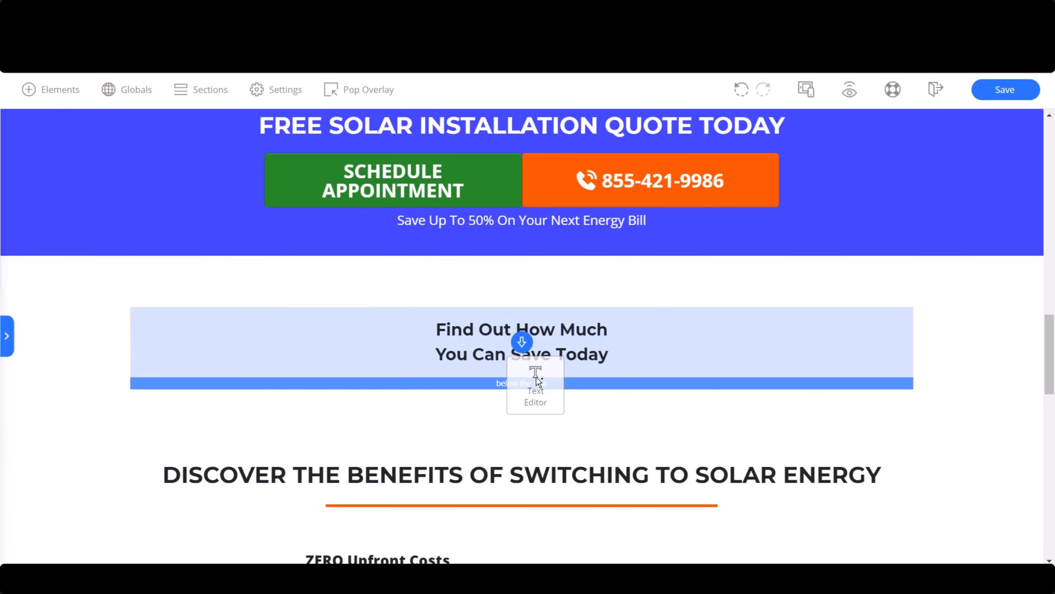
left_click_drag(691, 380, 691, 378)
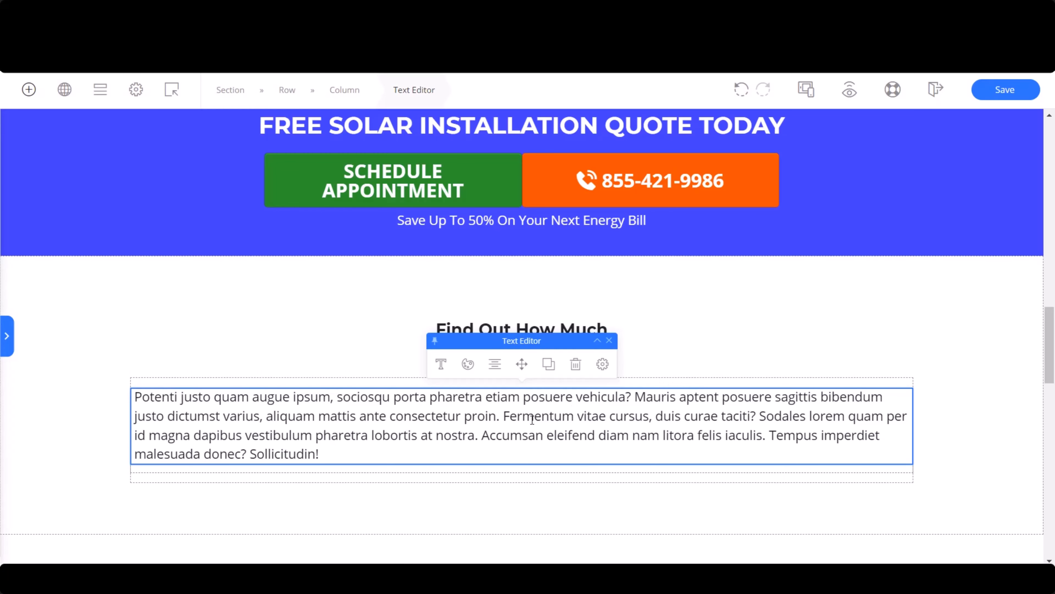
key("ctrl+a")
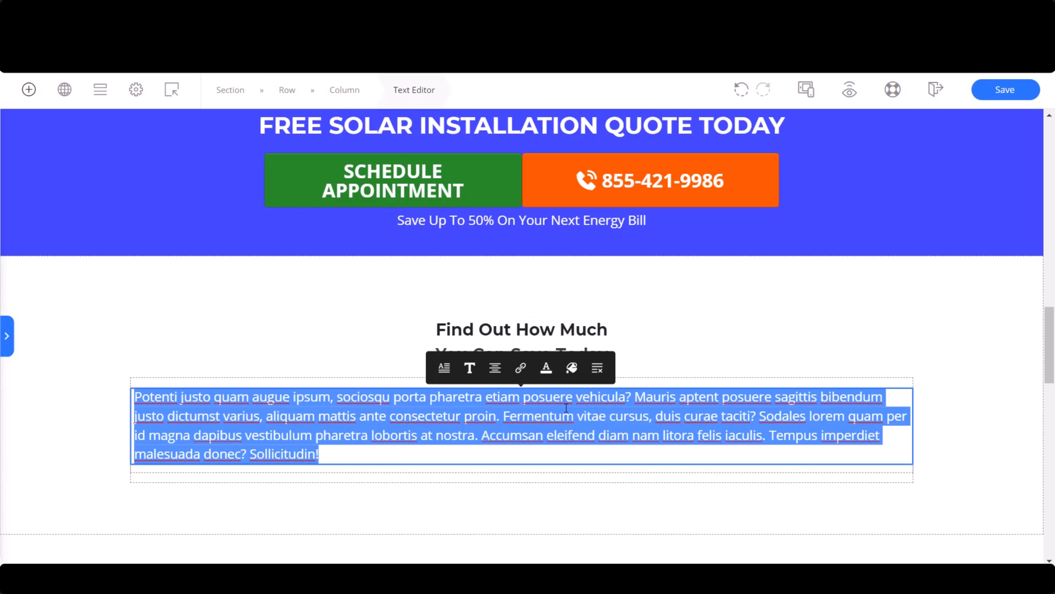
key("BackSpace")
key("ctrl+v")
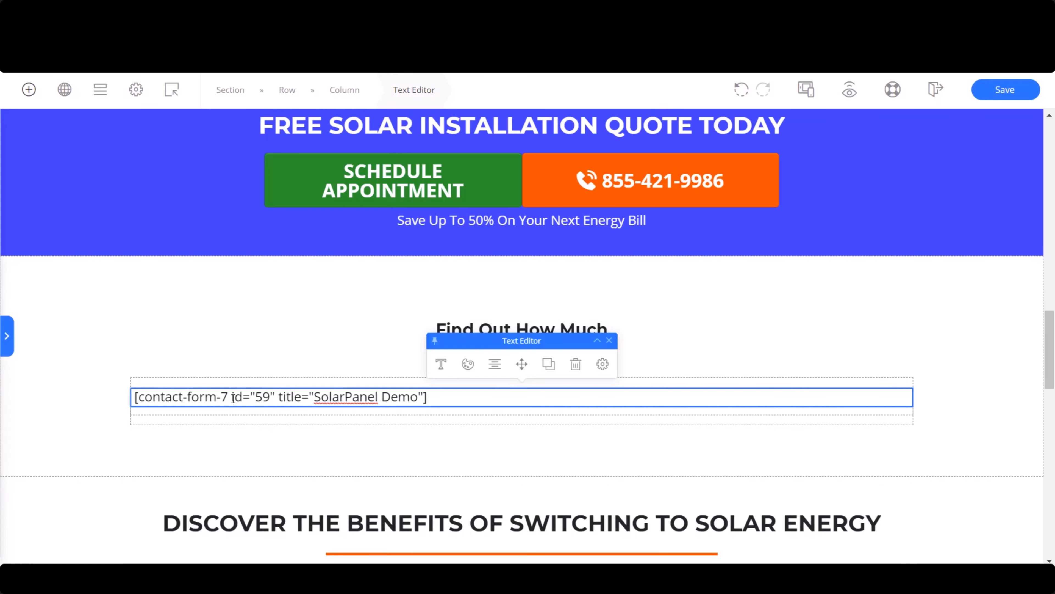
- Switch the shortcode element's maximum width to pixels and set it to 453 px
left_click(603, 366)
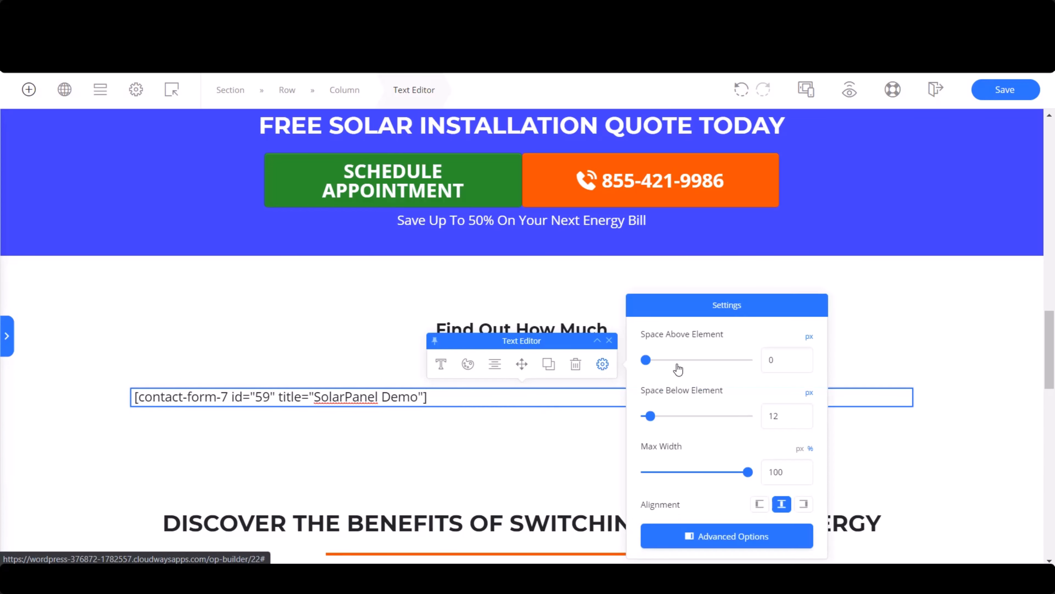
left_click(800, 449)
left_click_drag(748, 472, 670, 479)
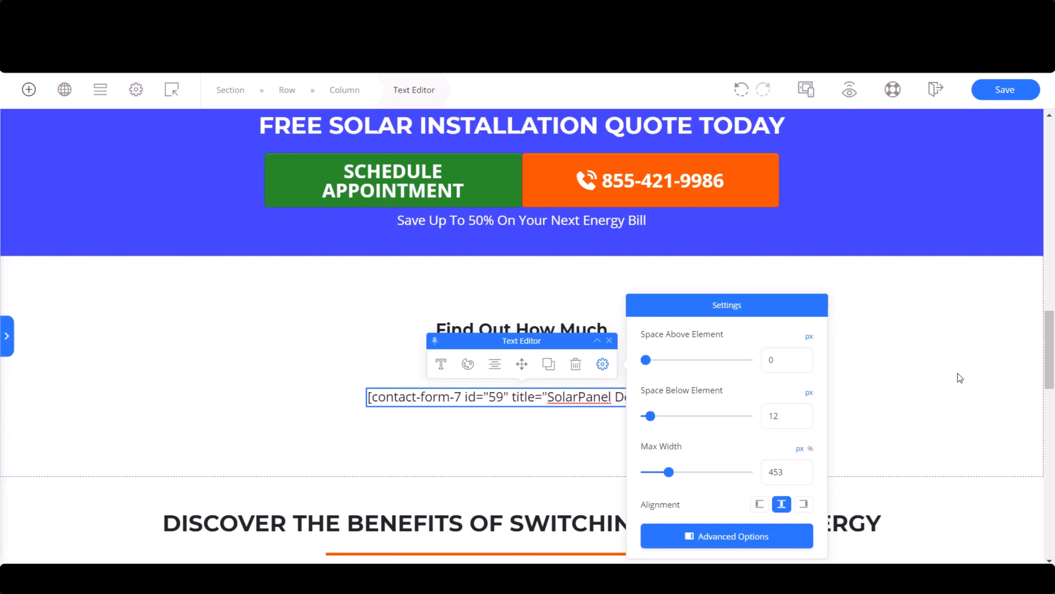
- Duplicate the blue "Free Solar Installation Quote Today" banner and place the copy directly below the form section
left_click(966, 183)
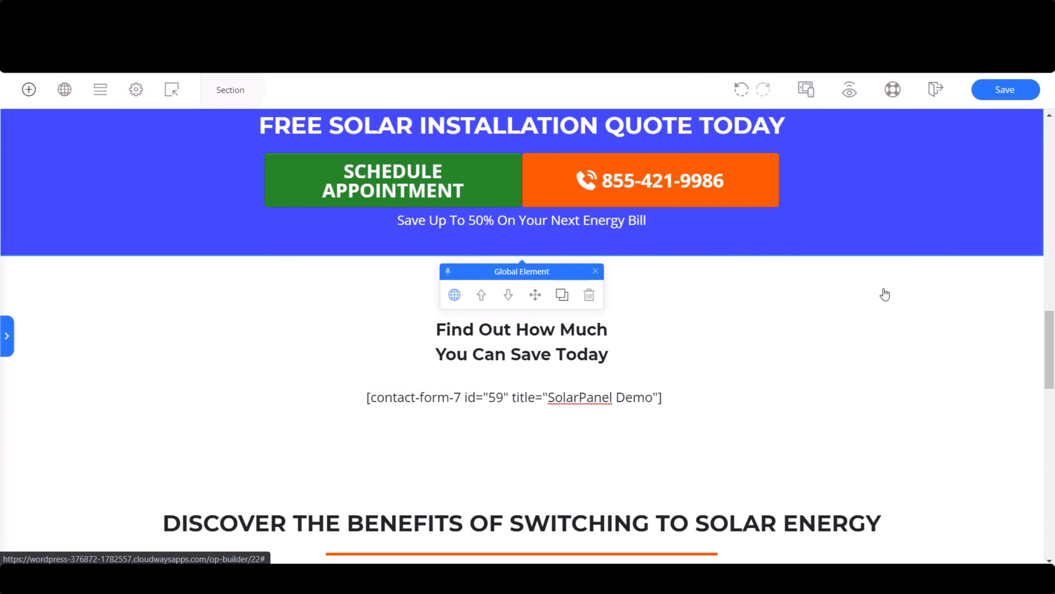
scroll(894, 299, "down", 3)
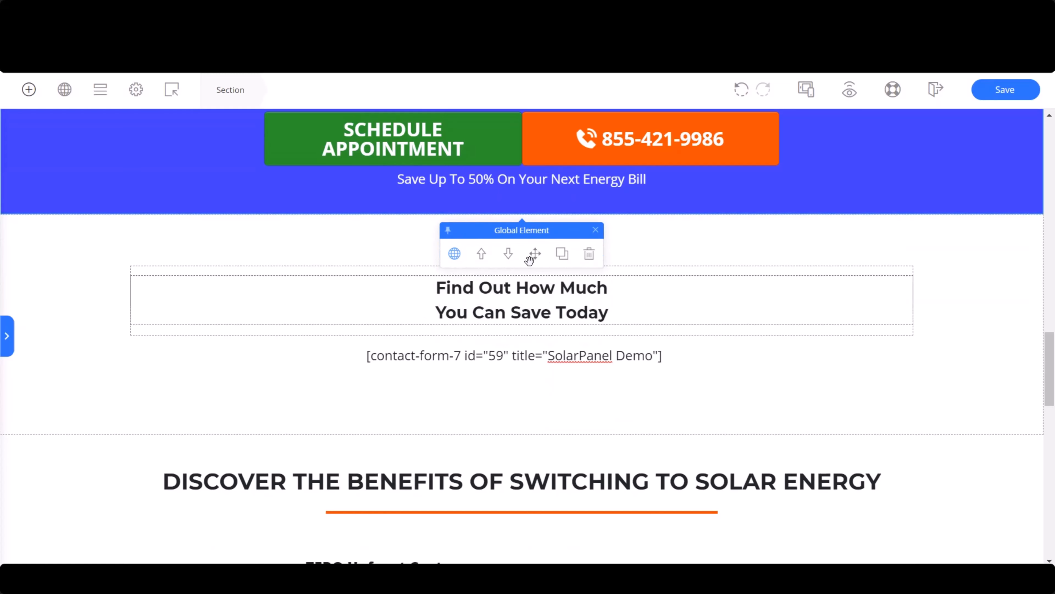
left_click_drag(531, 253, 559, 423)
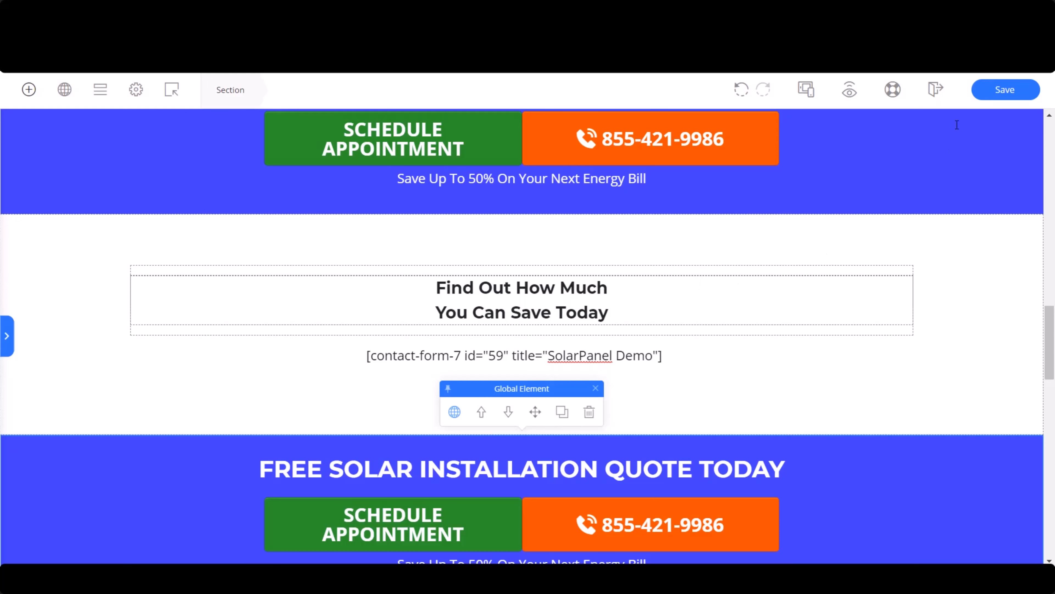
- Save the landing page, preview it and go to the name field of the embedded contact form
left_click(992, 91)
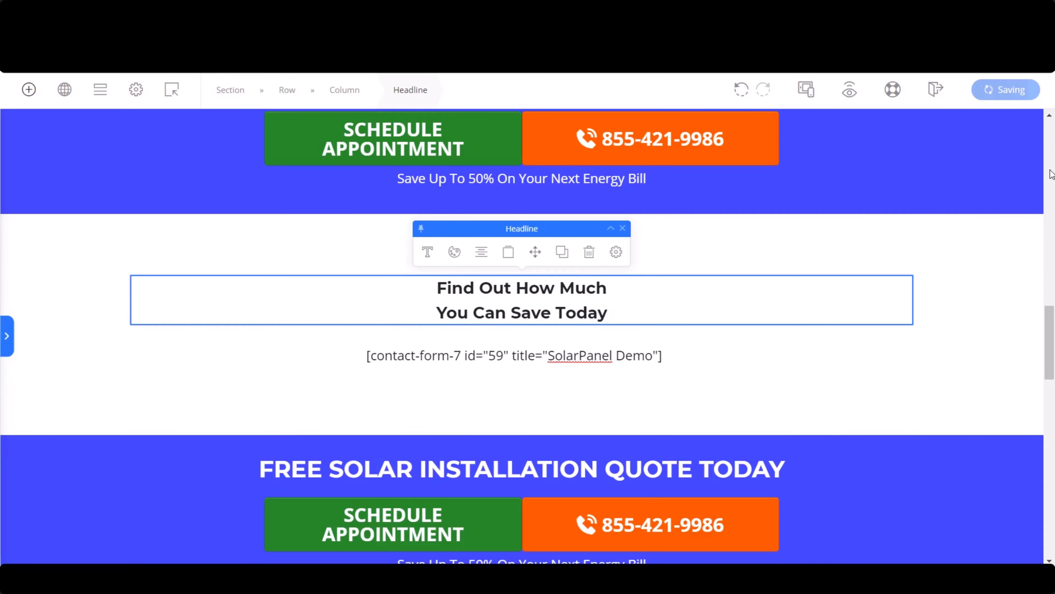
left_click(849, 90)
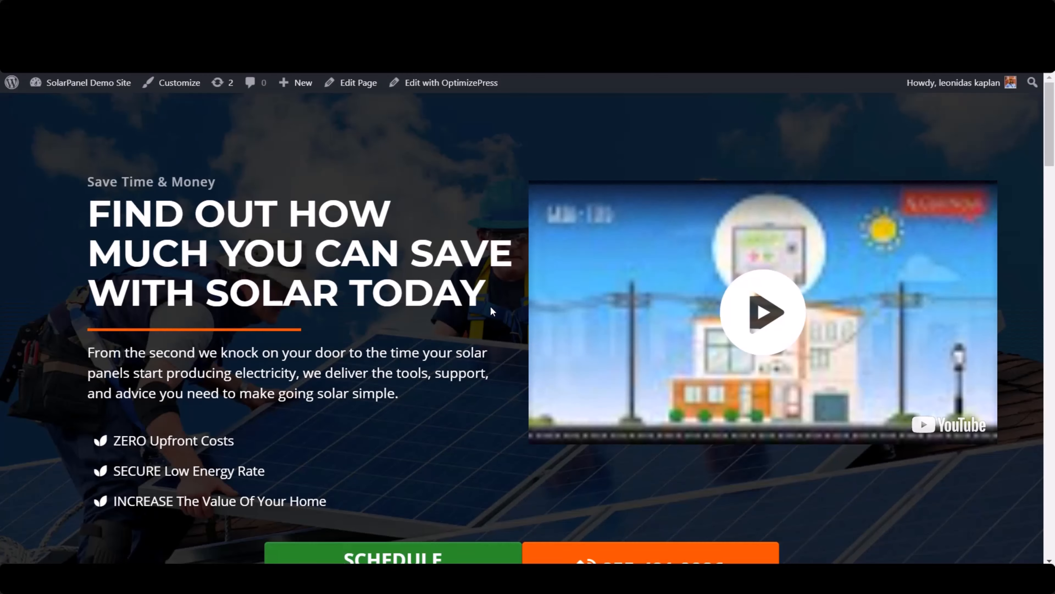
scroll(401, 294, "down", 6)
scroll(402, 294, "down", 18)
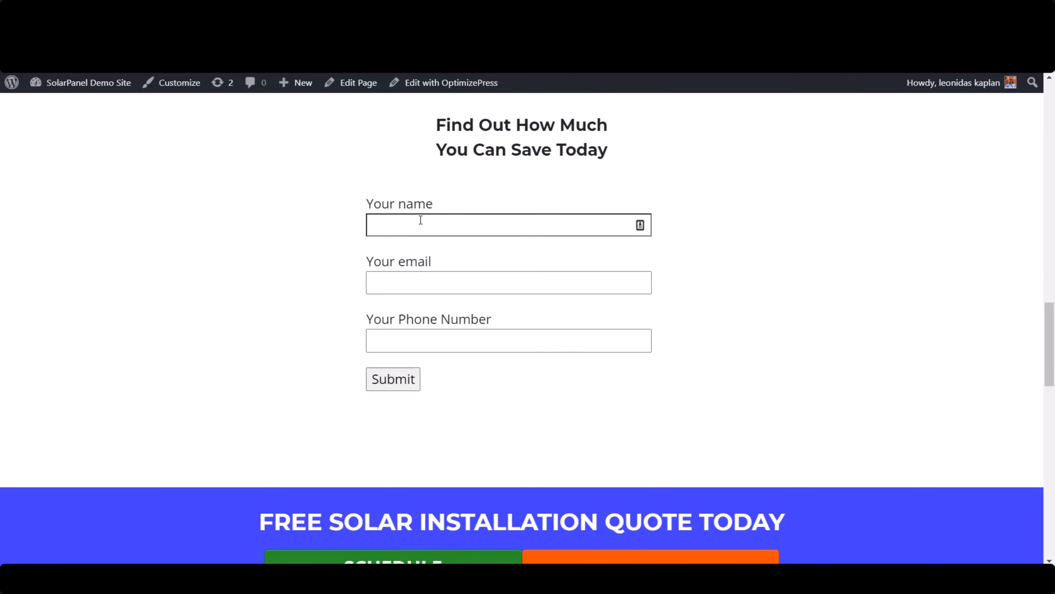
left_click(563, 223)
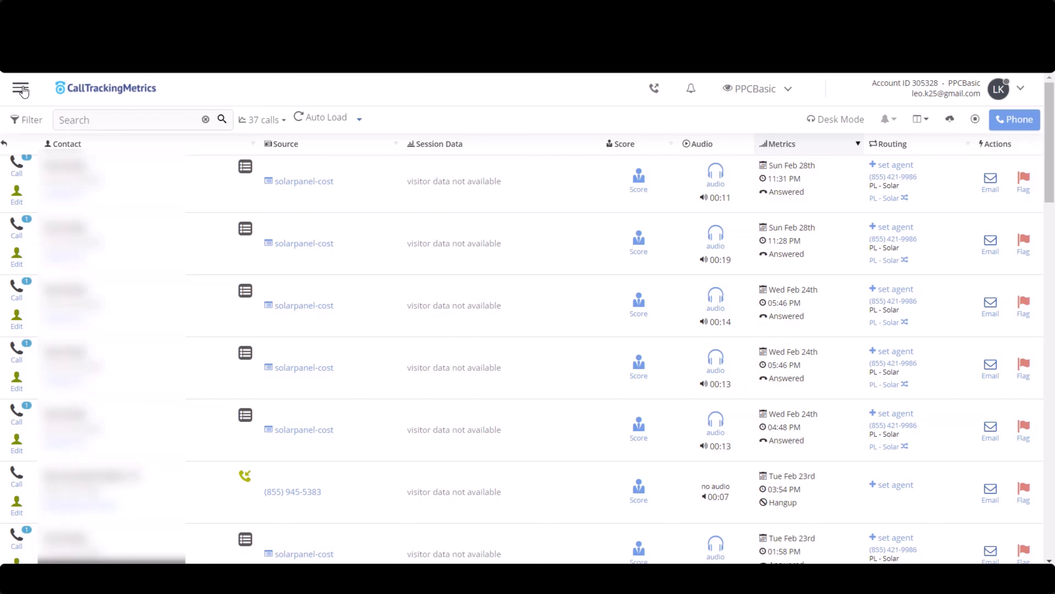
- Switch to CallTrackingMetrics and open the list of FormReactors
left_click(23, 92)
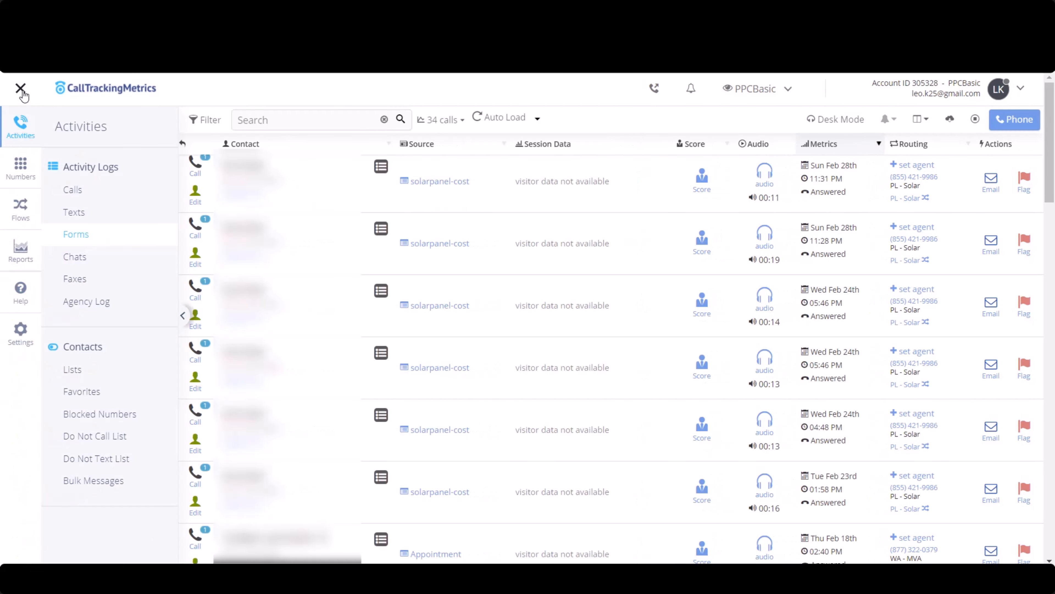
left_click(23, 210)
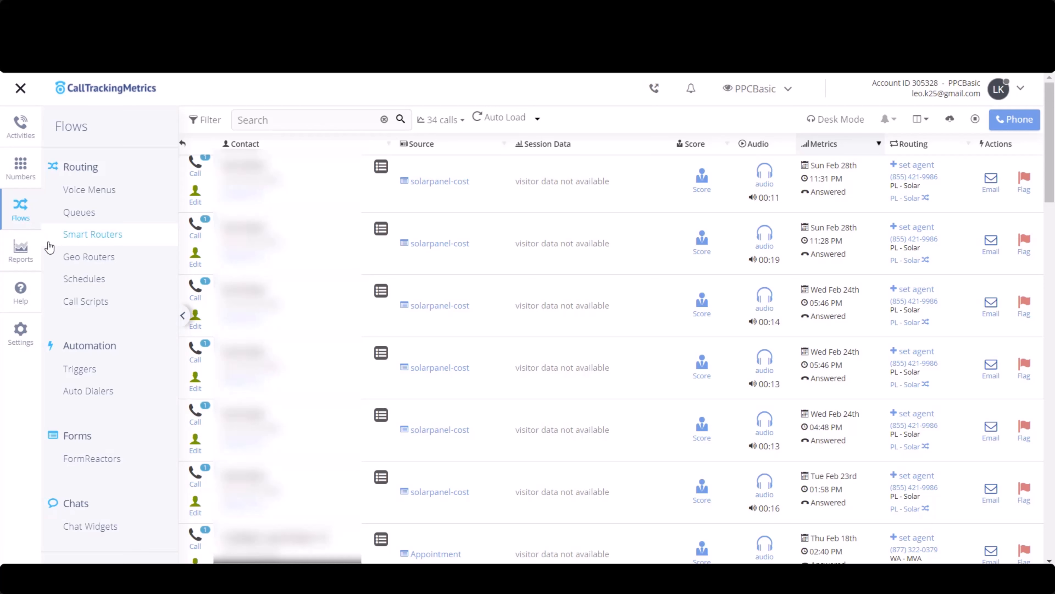
left_click(103, 462)
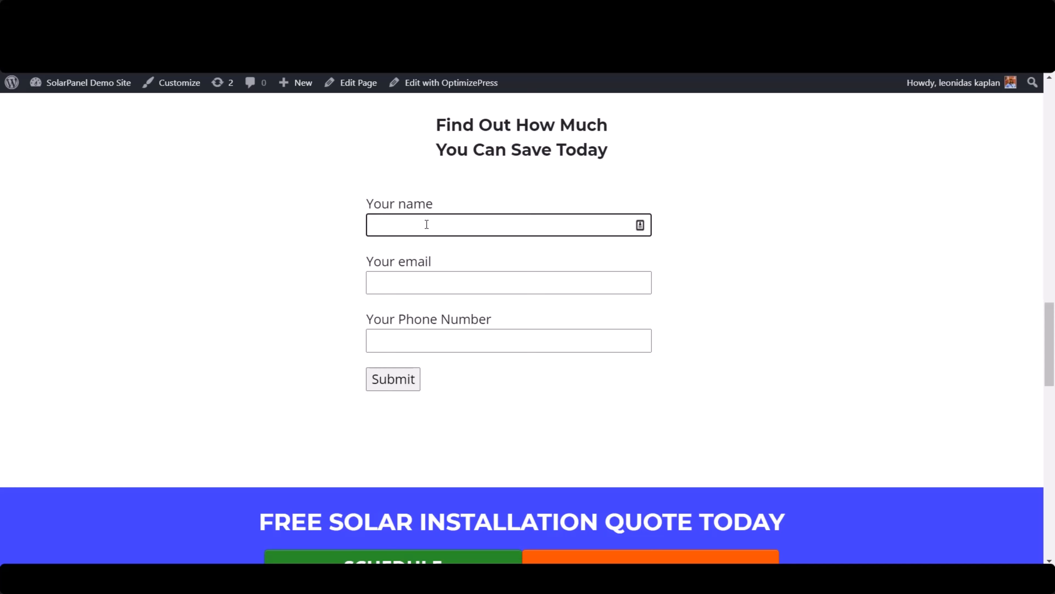
- Back on the landing page preview, fill in the contact form with a test name, e-mail and phone number and submit it
type("leo")
key("Tab")
key("Tab")
type("1234567890")
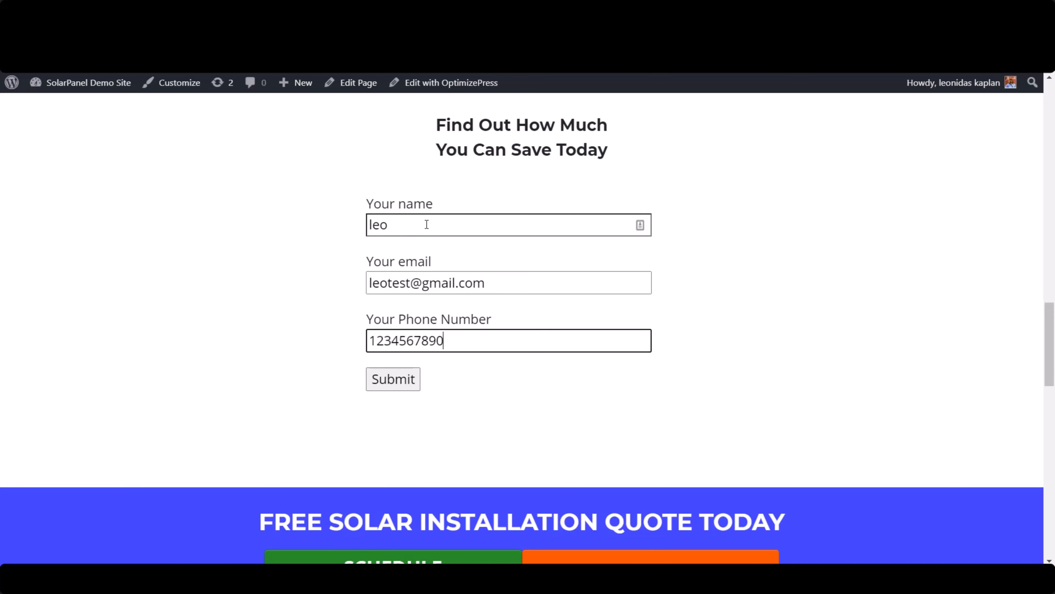
key("Return")
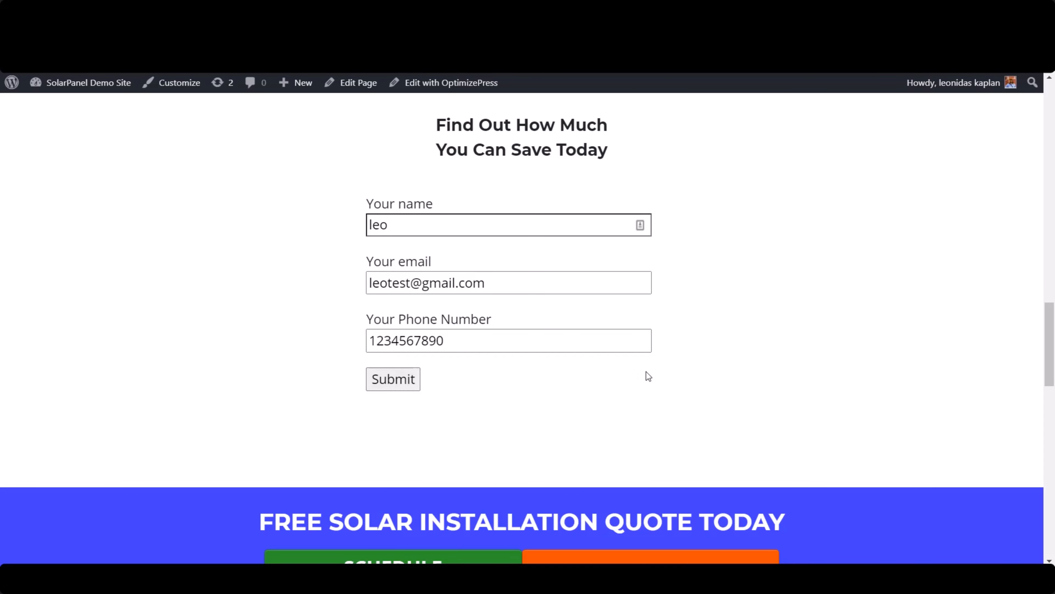
- Return to CallTrackingMetrics, check the FormReactors list for SolarPanel Demo, and open the settings of the solarpanel-cost FormReactor
scroll(746, 305, "up", 2)
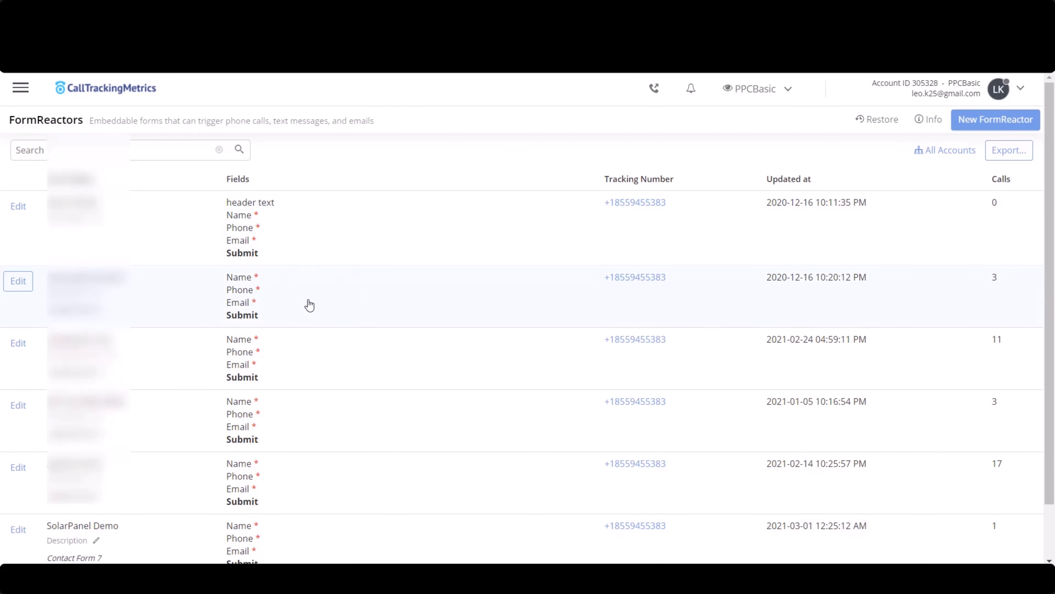
scroll(173, 538, "down", 2)
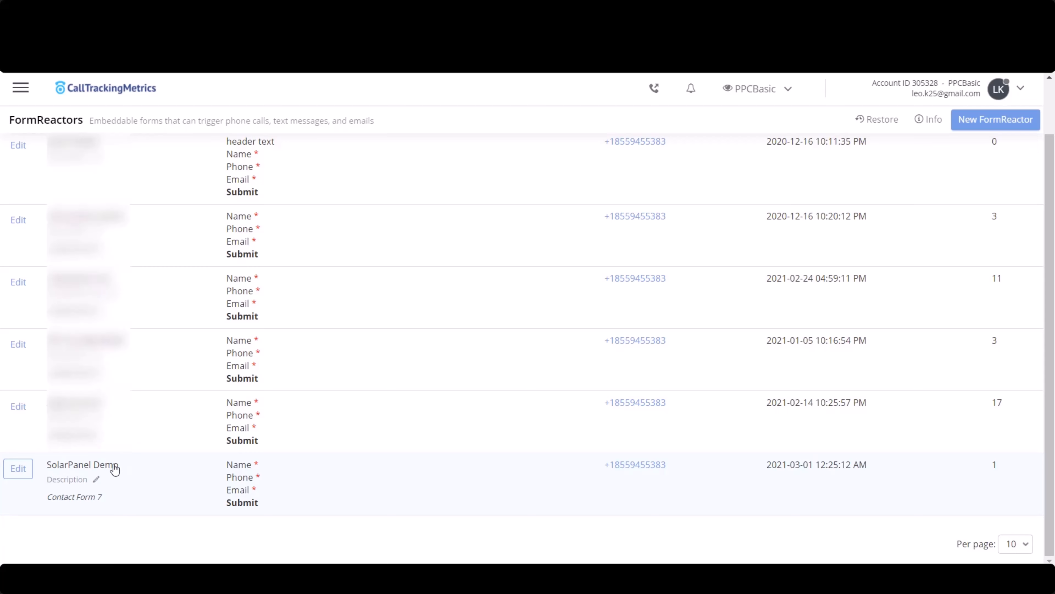
left_click(190, 478)
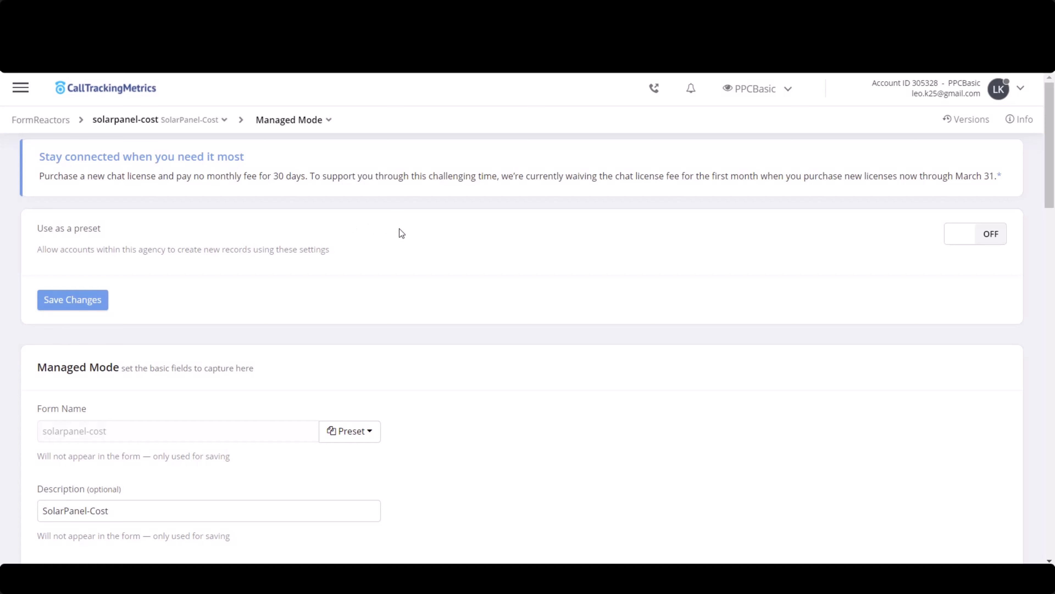
- Examine the solarpanel-cost FormReactor's managed mode details and its default tracking number settings
scroll(533, 258, "down", 3)
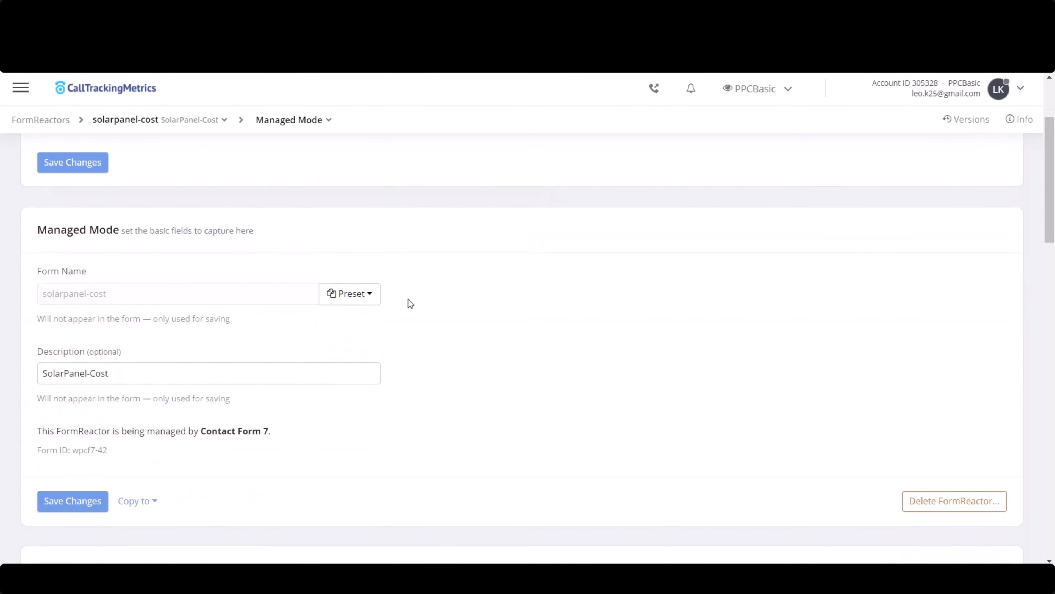
scroll(171, 357, "down", 2)
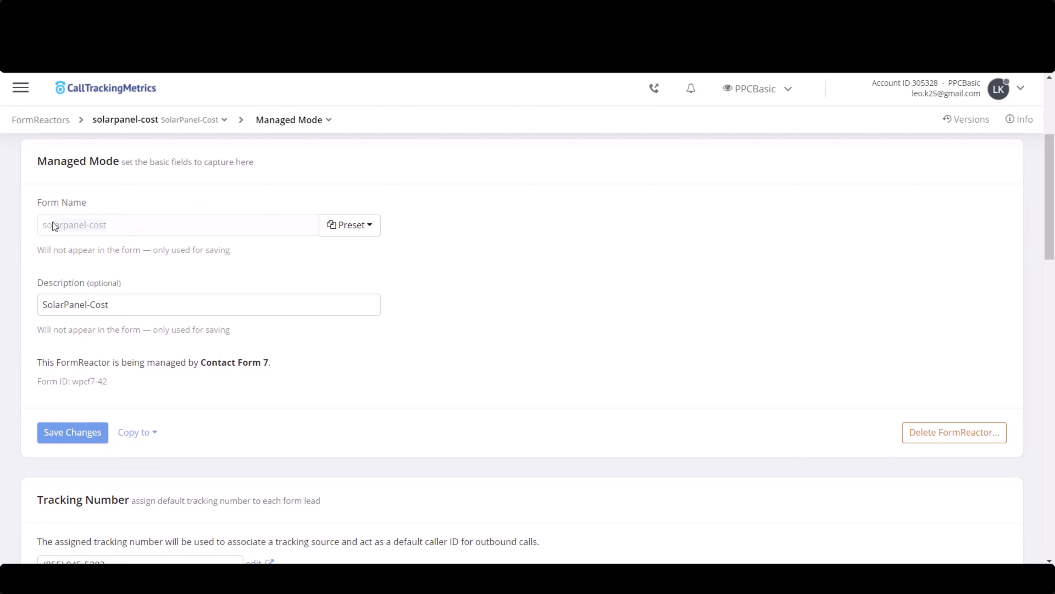
scroll(571, 215, "down", 2)
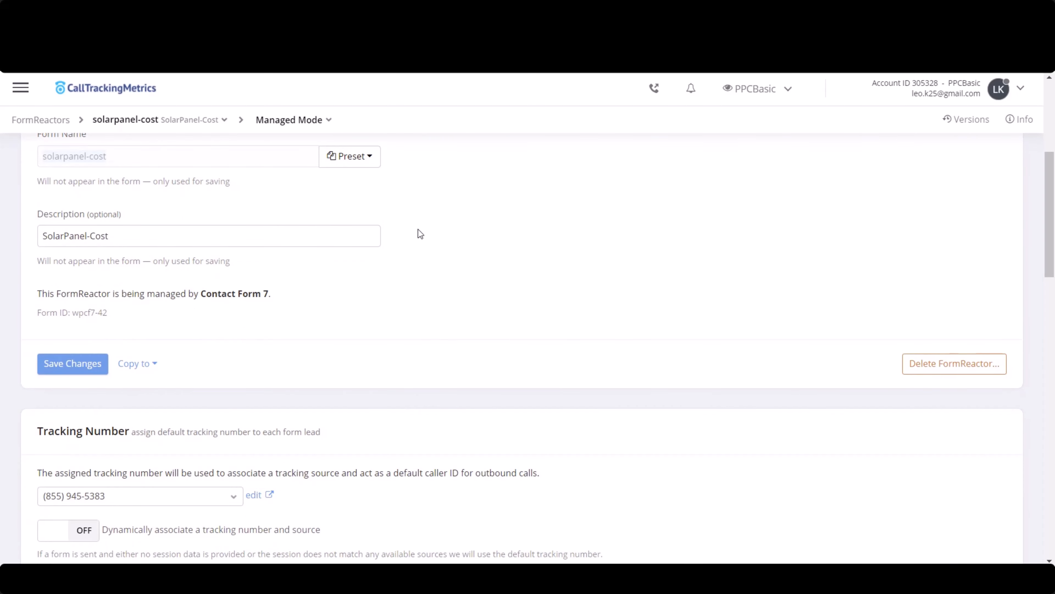
scroll(418, 229, "down", 6)
scroll(79, 308, "up", 2)
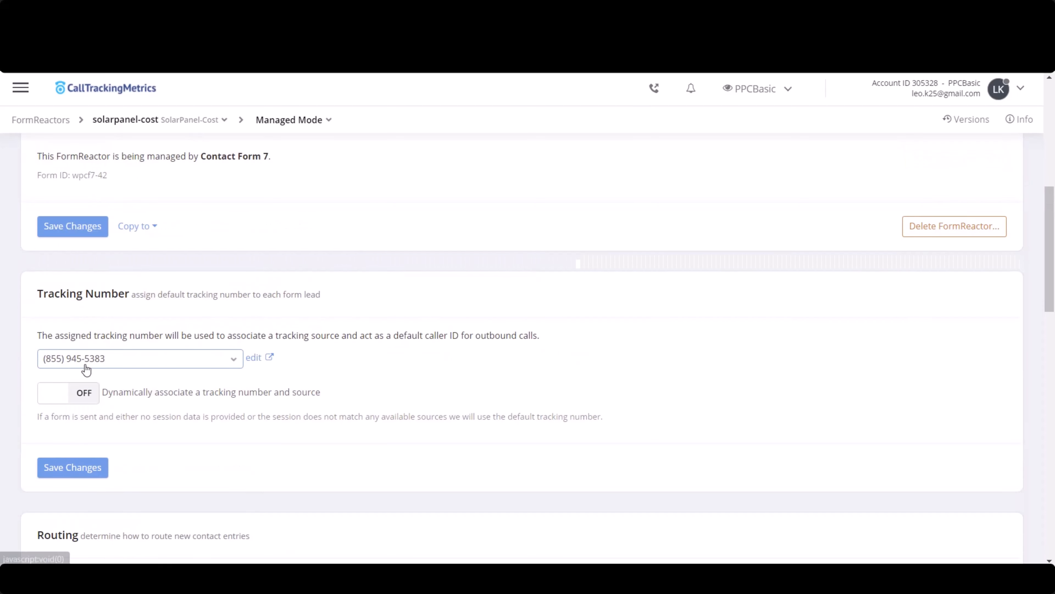
scroll(97, 333, "down", 2)
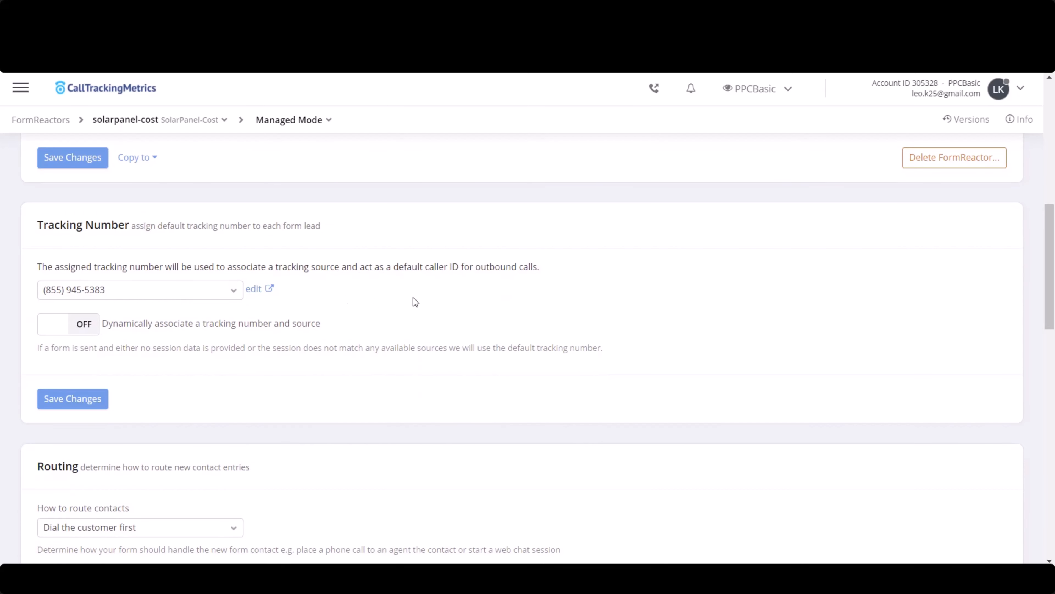
scroll(336, 303, "down", 2)
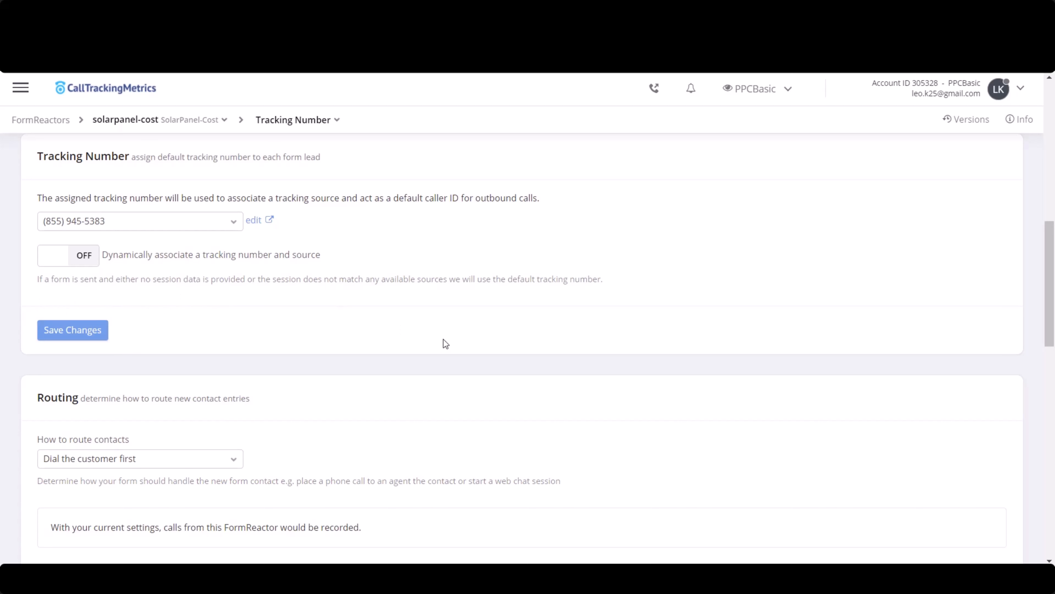
scroll(279, 322, "down", 1)
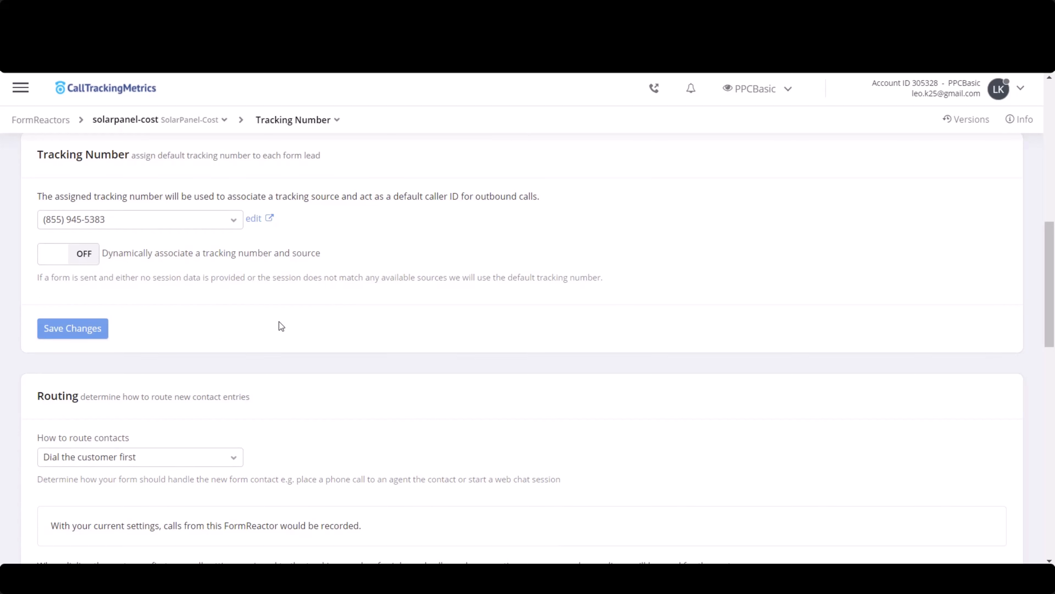
- Review the FormReactor's routing settings: how contacts are routed, the route action, the dialed number and the delay when dialing the user
scroll(279, 322, "down", 5)
scroll(67, 211, "up", 2)
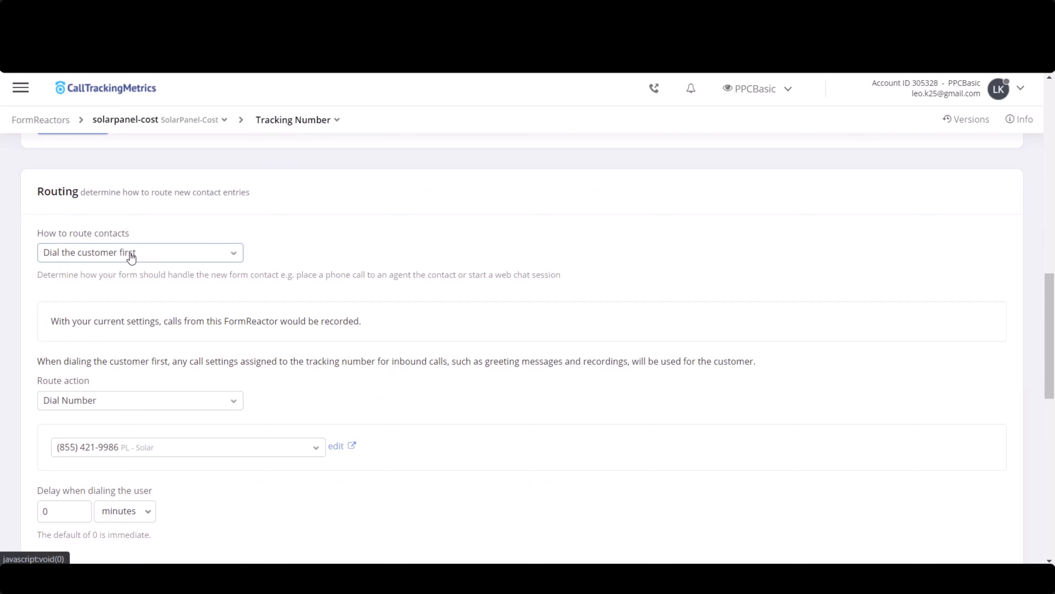
scroll(112, 242, "down", 2)
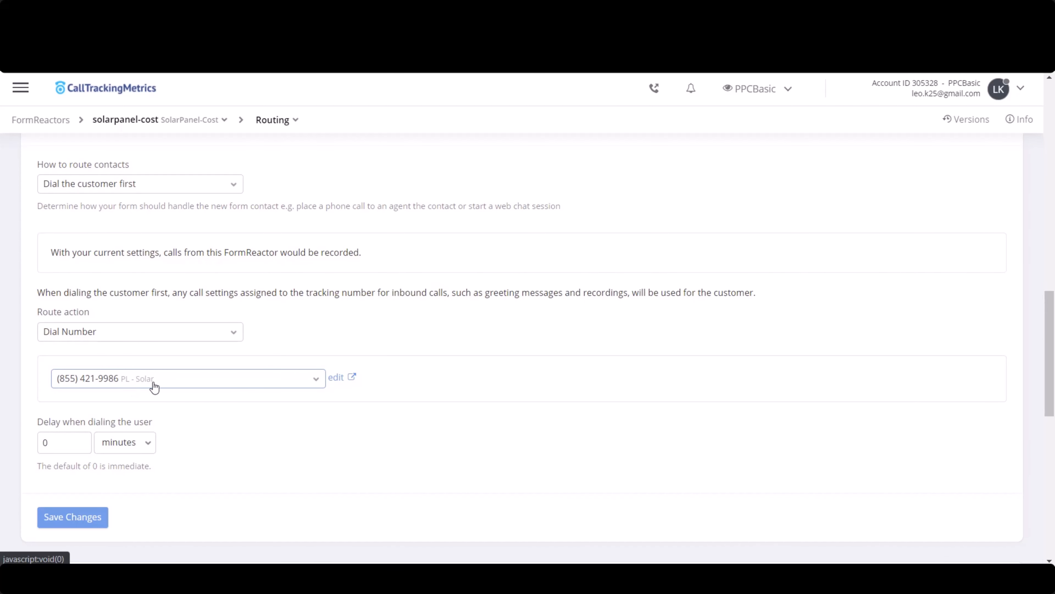
scroll(119, 319, "down", 2)
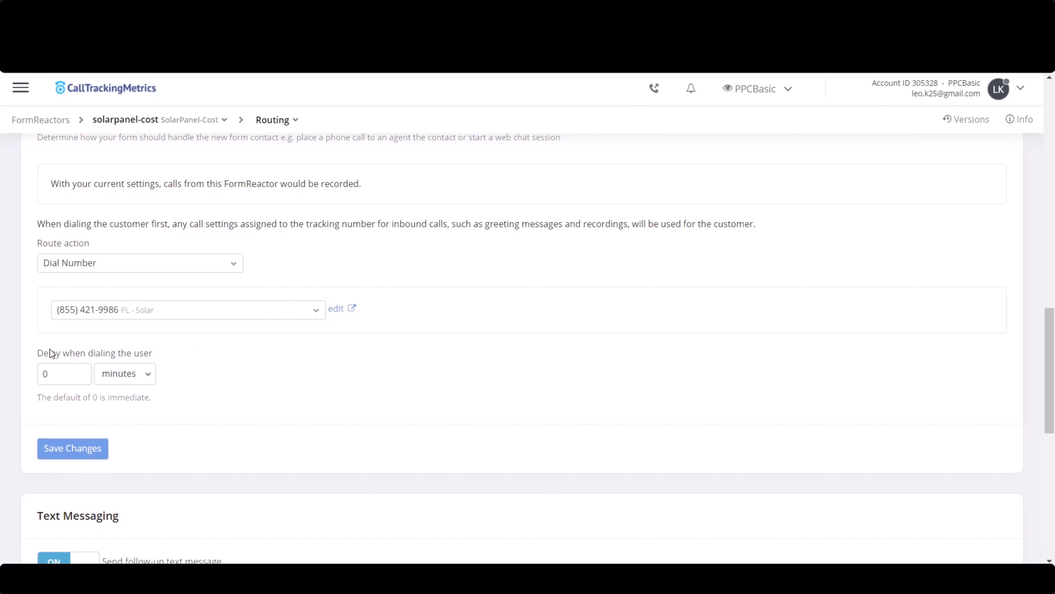
left_click(79, 373)
left_click(137, 372)
- Review the follow-up text message settings and enlarge the message box to read the whole message
scroll(184, 383, "down", 4)
scroll(184, 383, "down", 6)
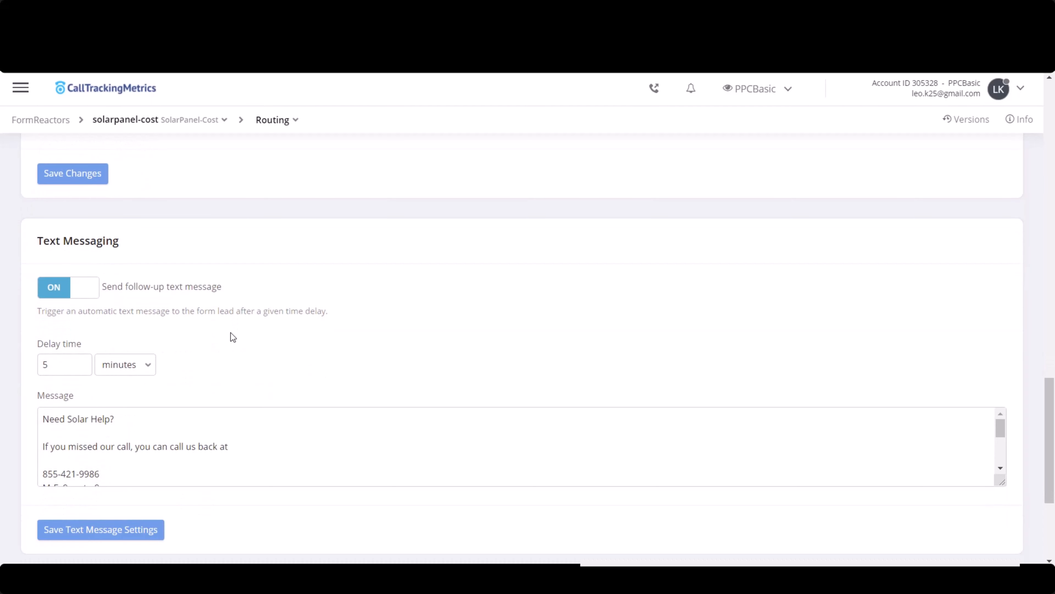
left_click_drag(44, 173, 139, 198)
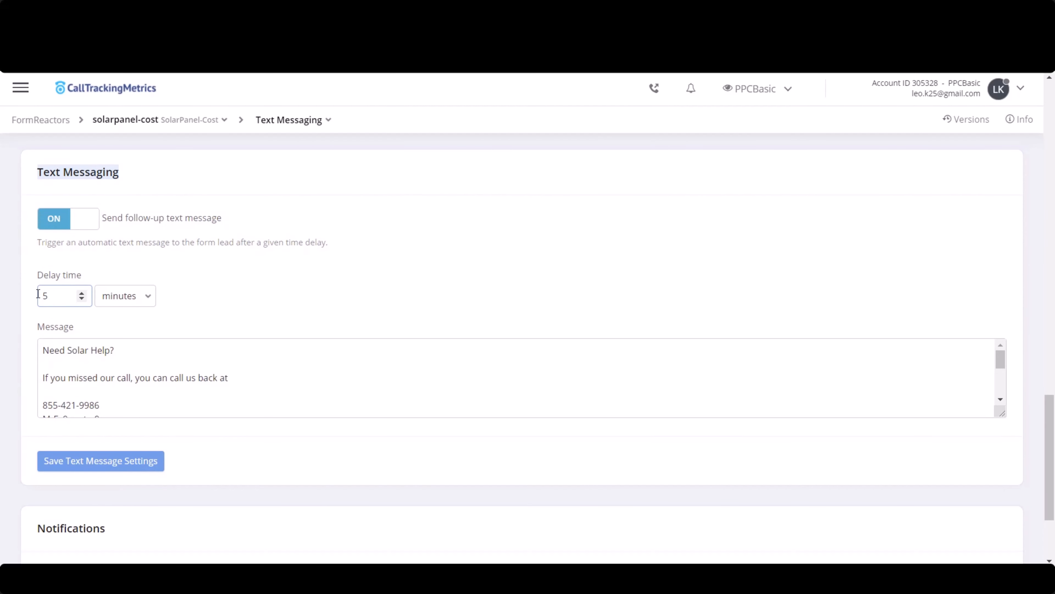
scroll(89, 350, "down", 4)
left_click_drag(1003, 414, 1000, 521)
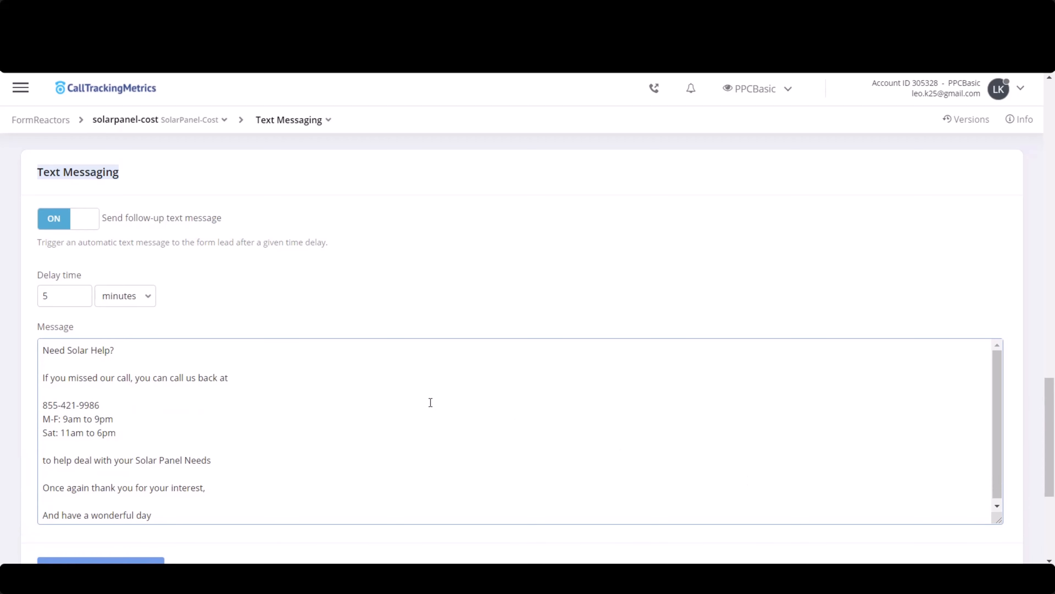
- Read the rest of the solarpanel-cost follow-up message and its Notifications section, and recheck its tracking number and managed mode settings
scroll(28, 373, "down", 2)
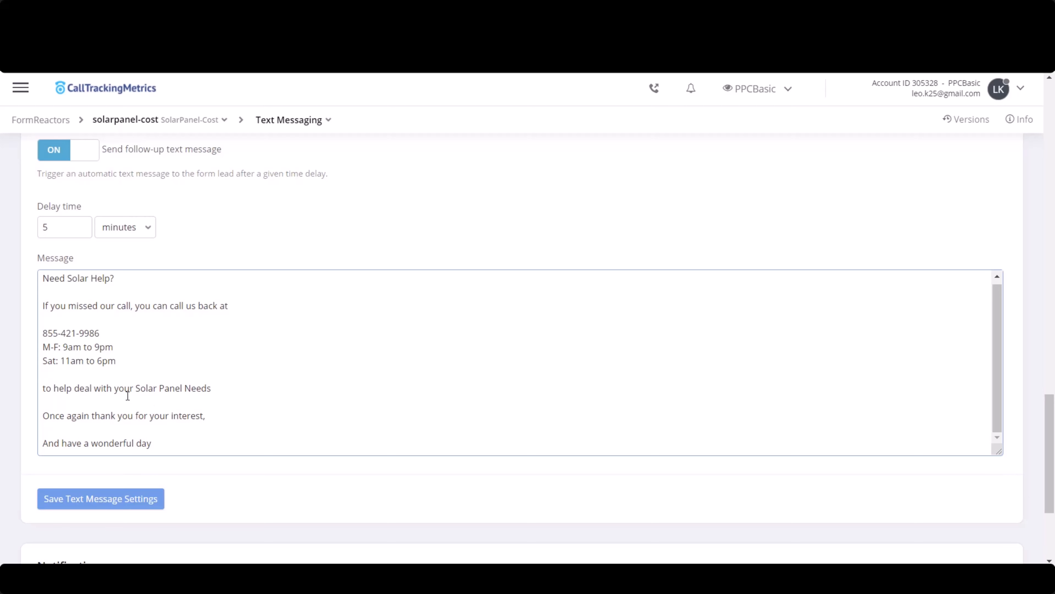
scroll(128, 395, "down", 2)
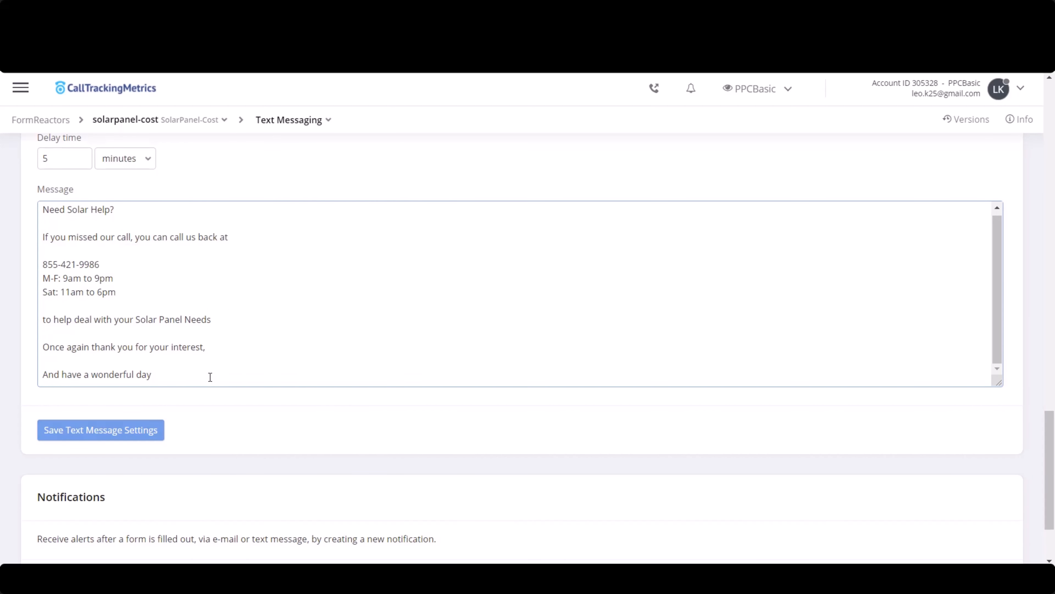
scroll(189, 372, "down", 3)
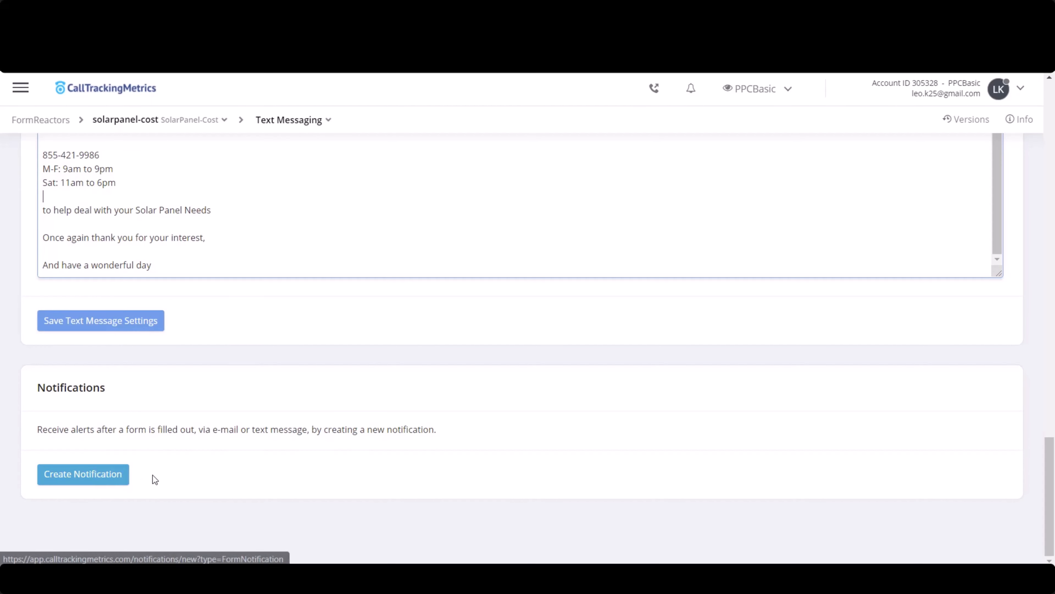
scroll(15, 306, "up", 15)
scroll(14, 307, "up", 20)
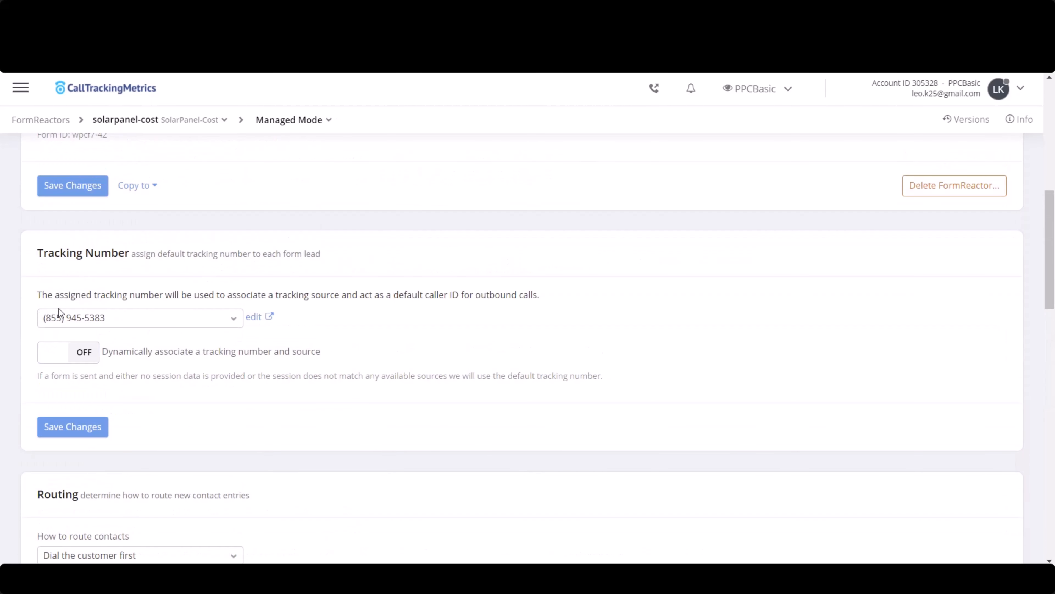
scroll(35, 332, "down", 4)
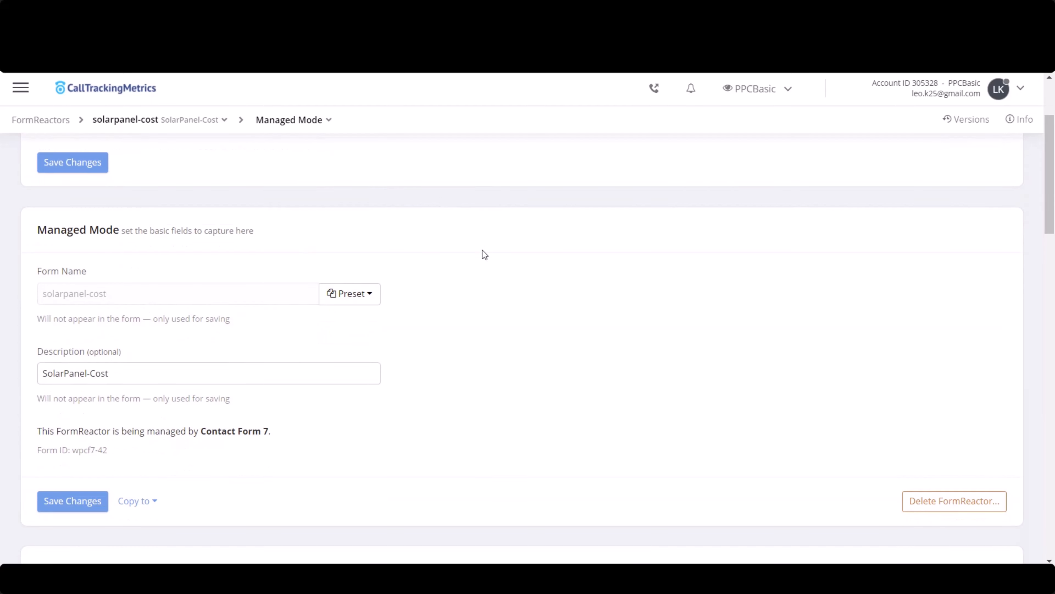
- Switch to the SolarPanel Demo FormReactor's settings and fill in its description as SolarPanel Demo
scroll(207, 416, "down", 9)
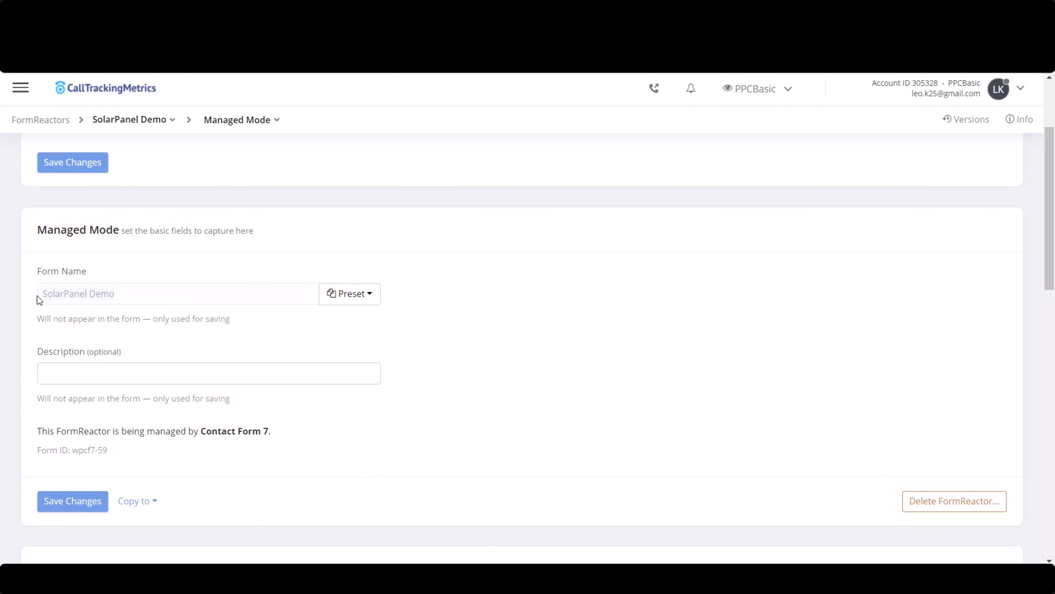
left_click(160, 370)
type("SolarPanel Demo")
scroll(515, 386, "down", 6)
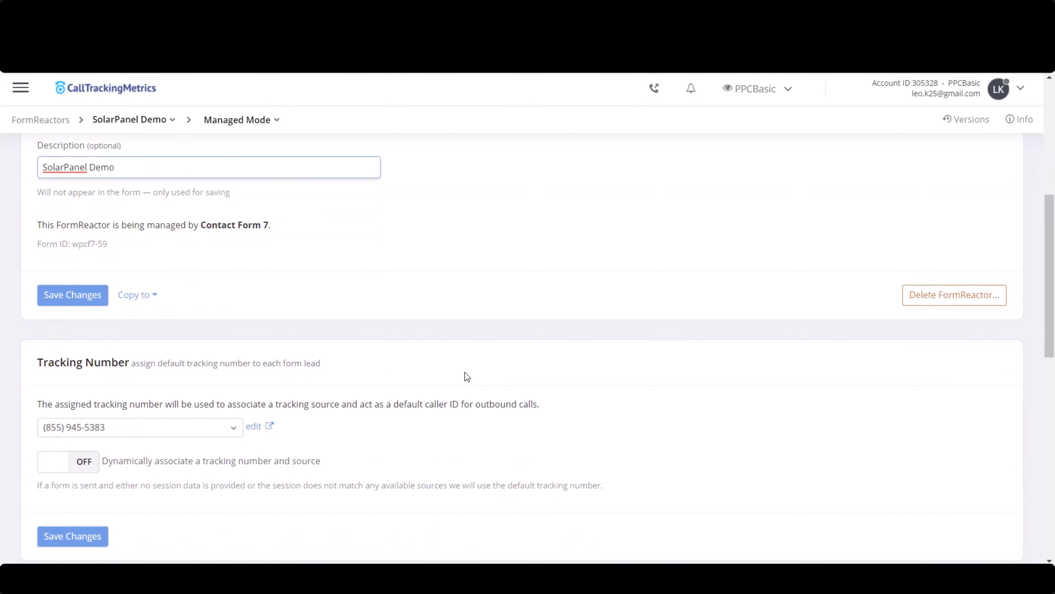
scroll(311, 359, "up", 2)
- Check the default tracking number and route SolarPanel Demo contacts with Dial the customer first, using Dial Number as the route action
scroll(262, 388, "down", 2)
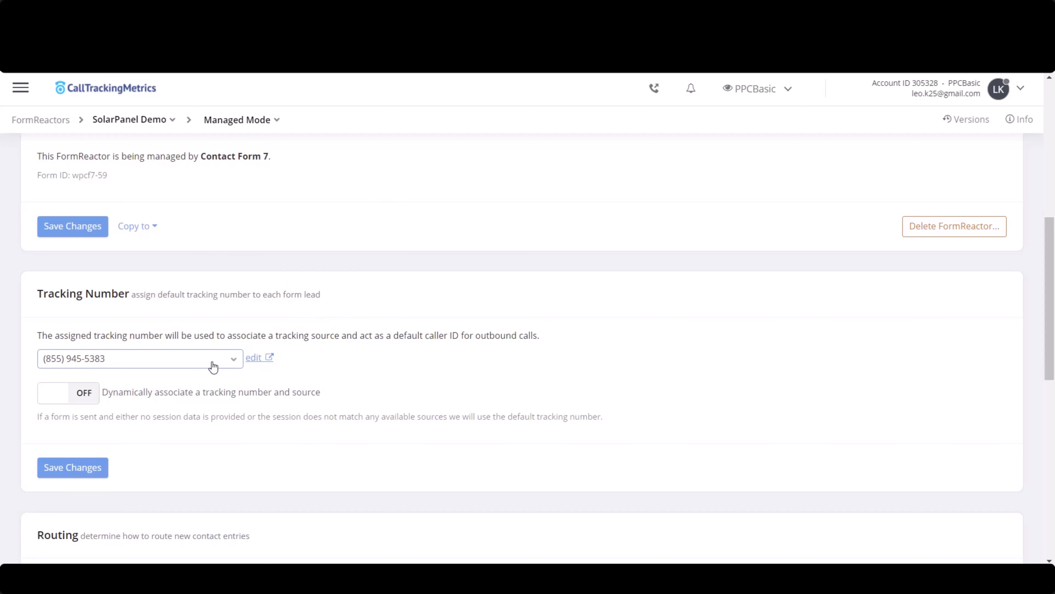
left_click(222, 358)
scroll(323, 378, "down", 6)
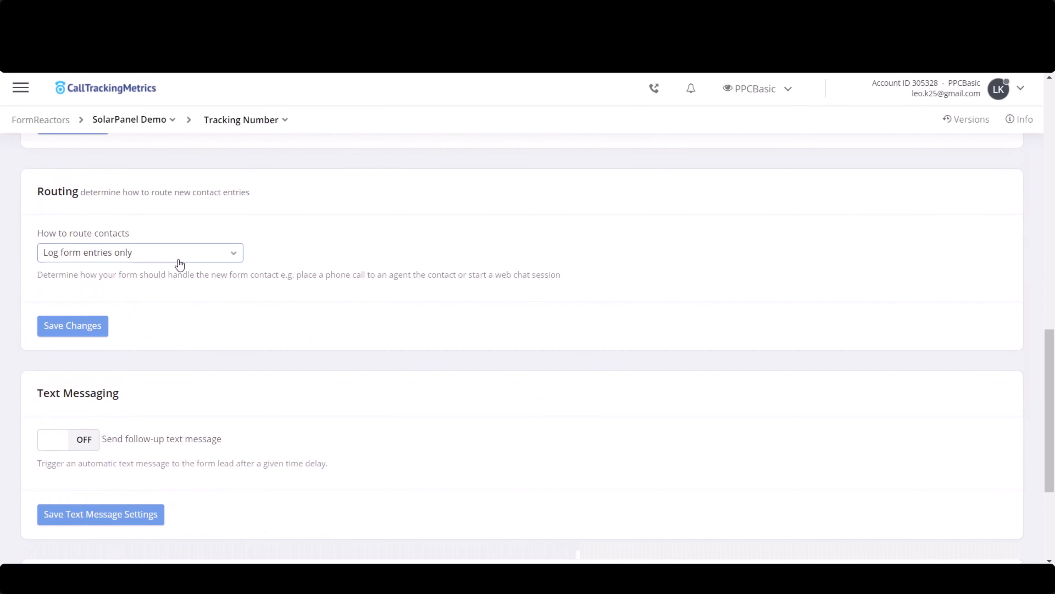
left_click(179, 253)
left_click(166, 317)
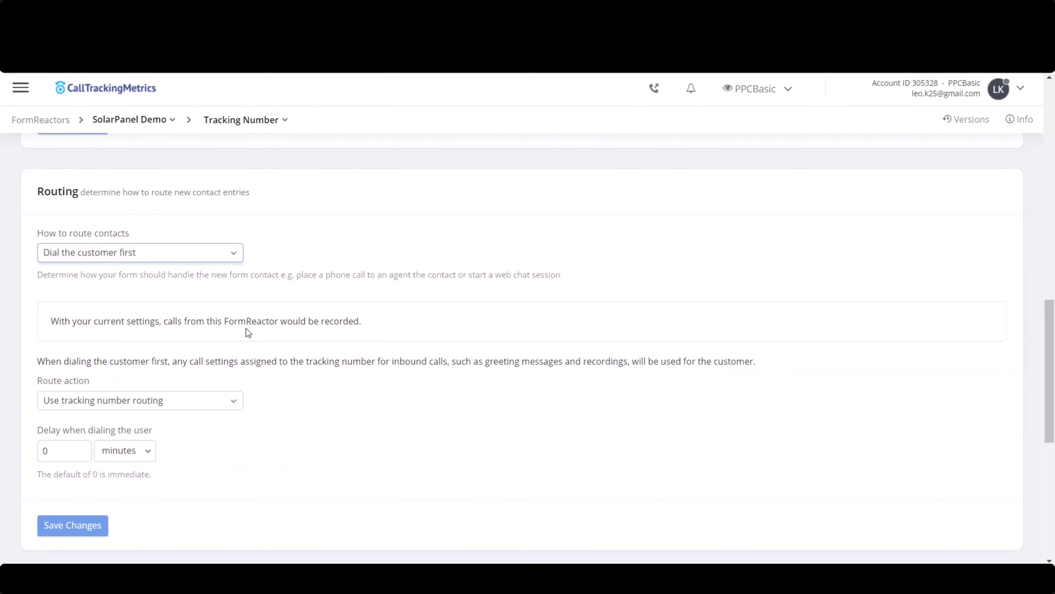
scroll(305, 279, "down", 2)
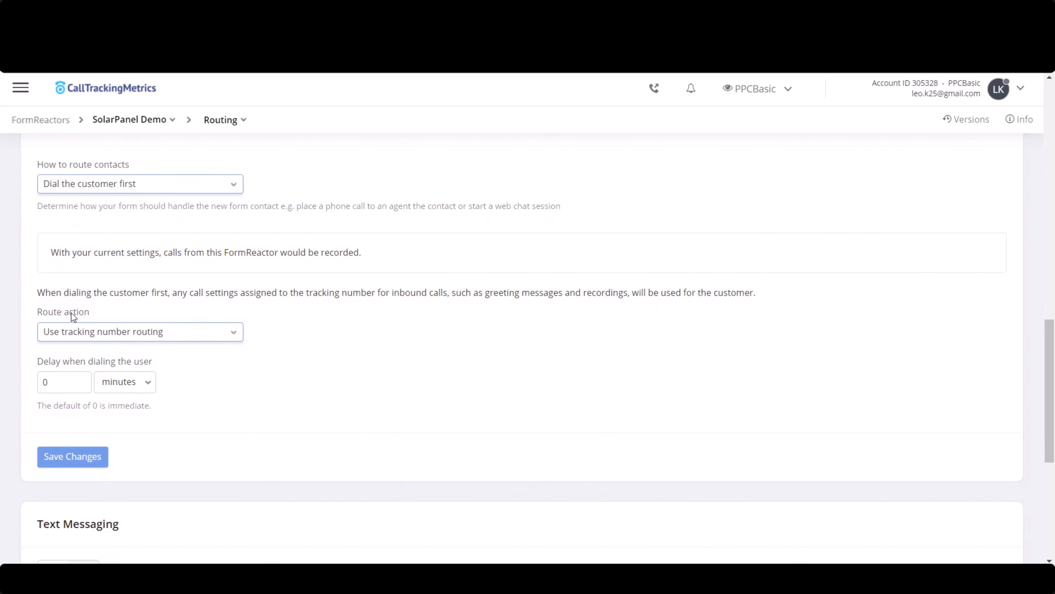
left_click(142, 333)
left_click(145, 423)
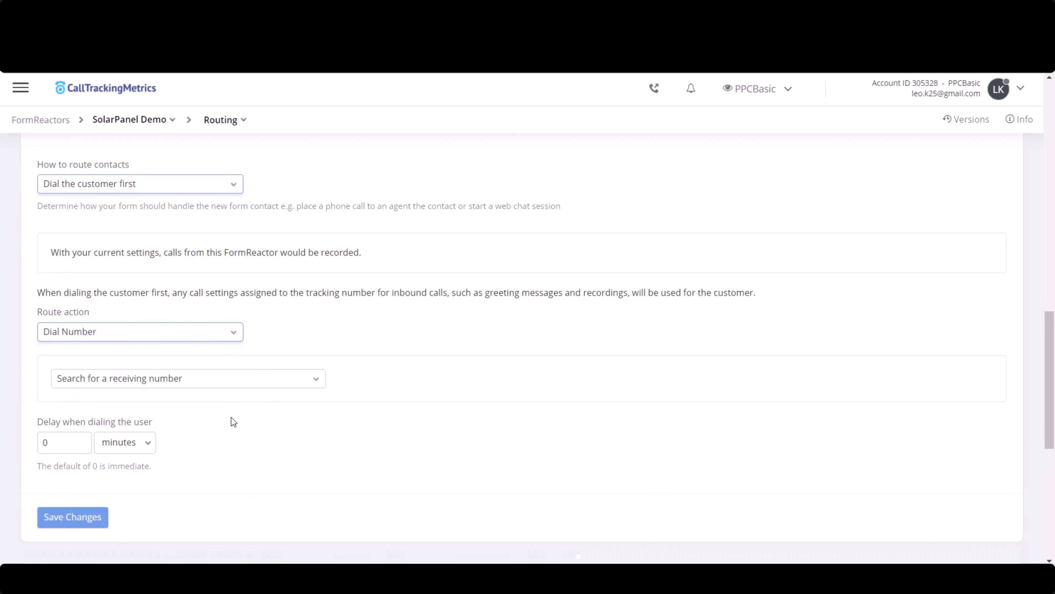
scroll(111, 335, "down", 2)
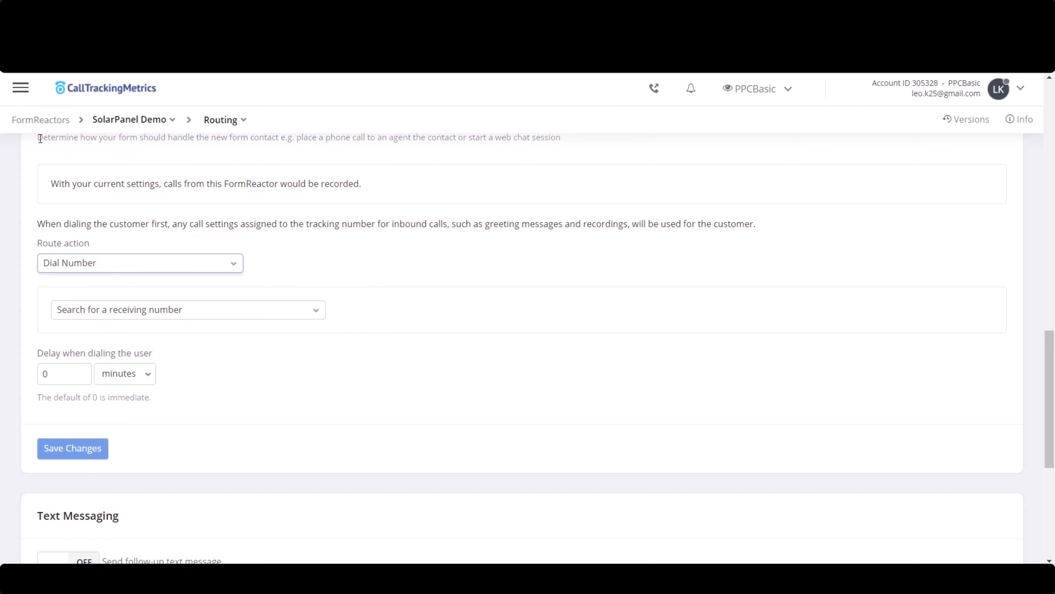
- In a new tab, create a receiving number with the business's phone number and the description "Solar Panel Business Who buys calls", and save it
left_click(20, 88)
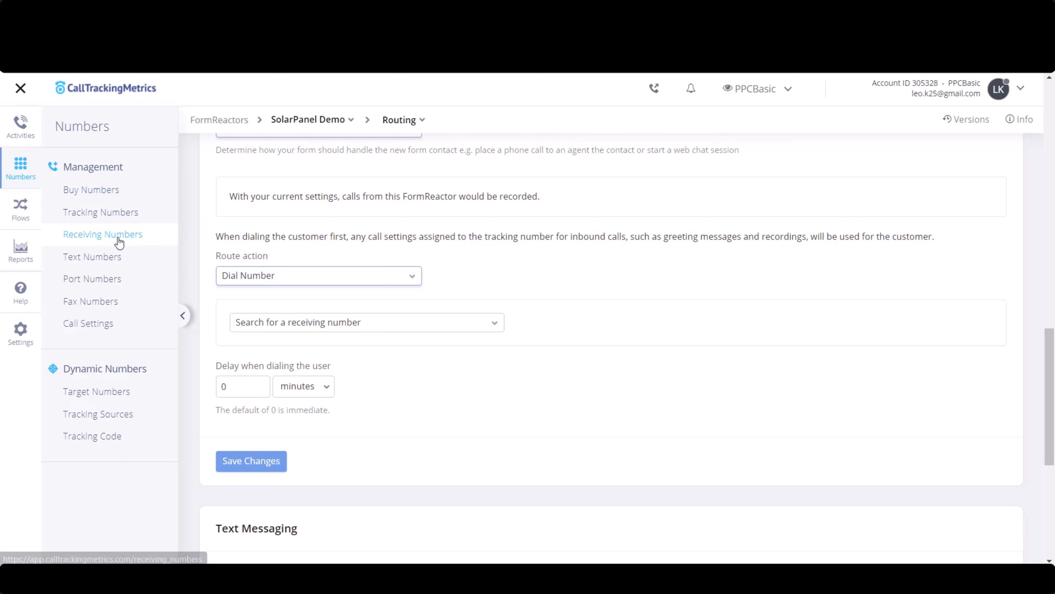
right_click(109, 239)
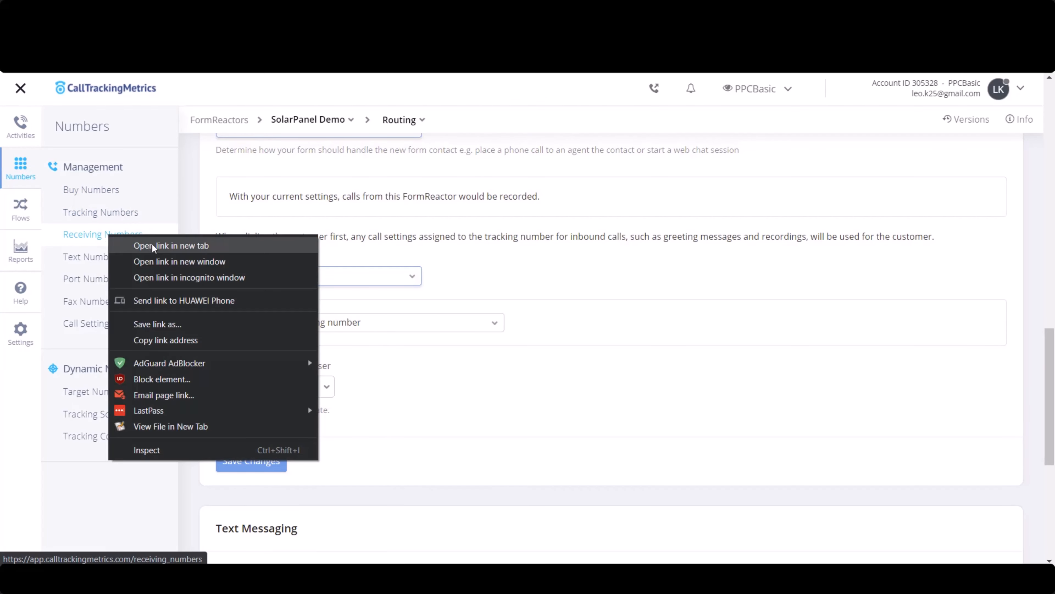
left_click(152, 244)
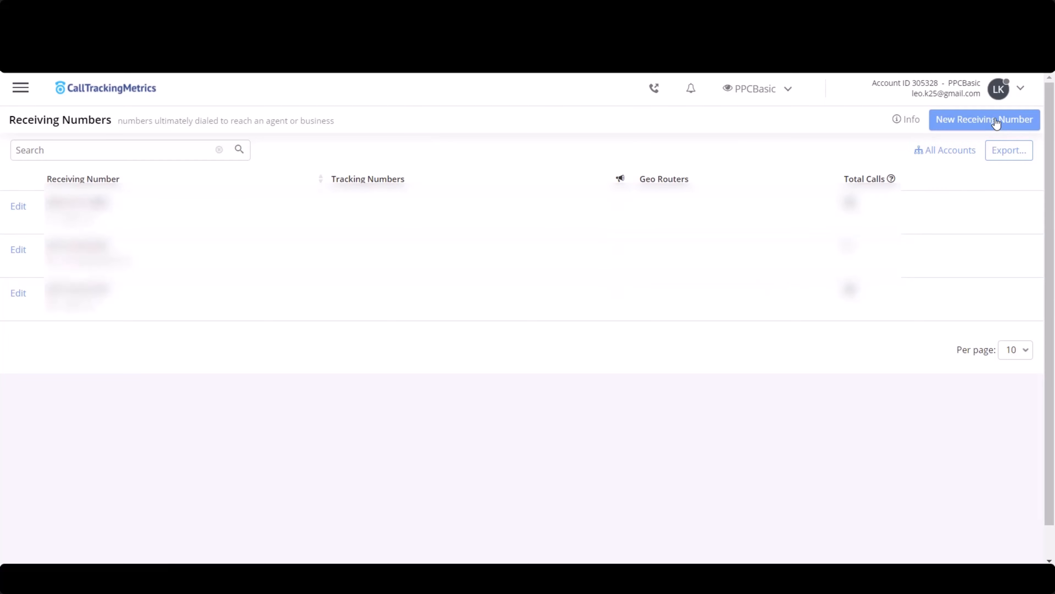
left_click(993, 121)
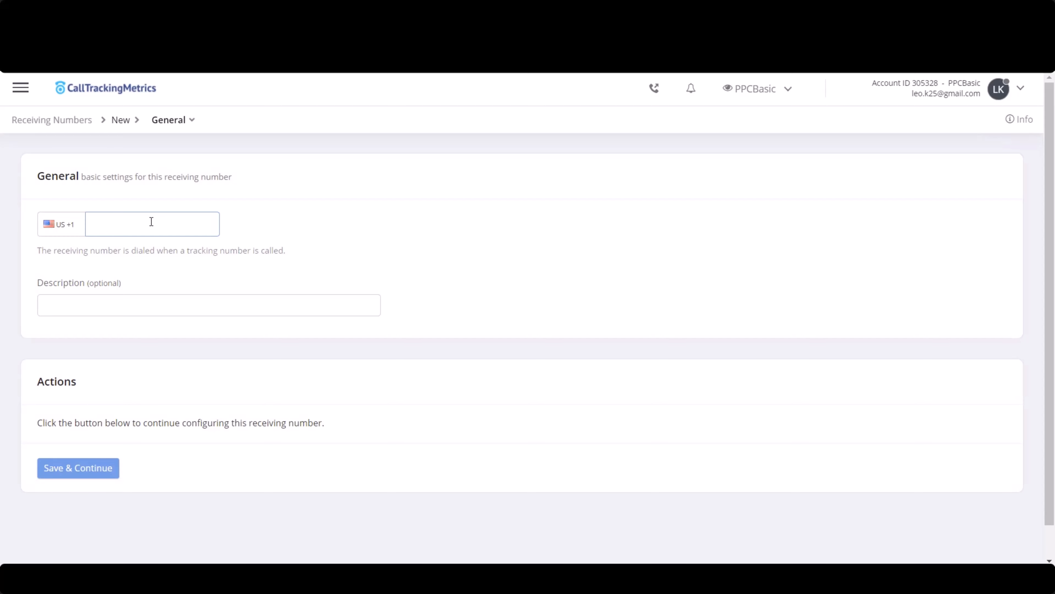
left_click(157, 219)
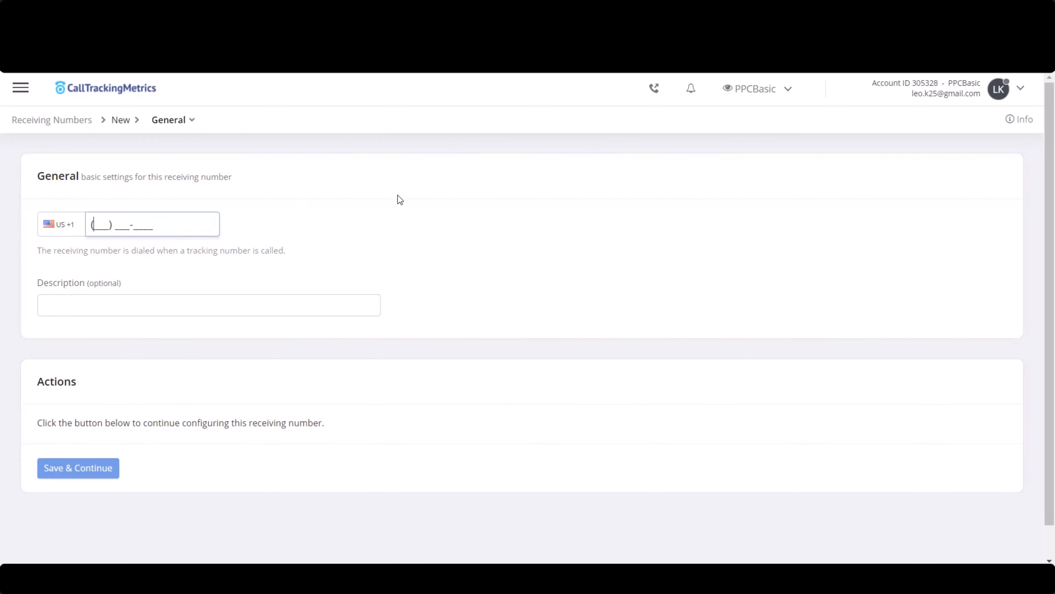
left_click(125, 308)
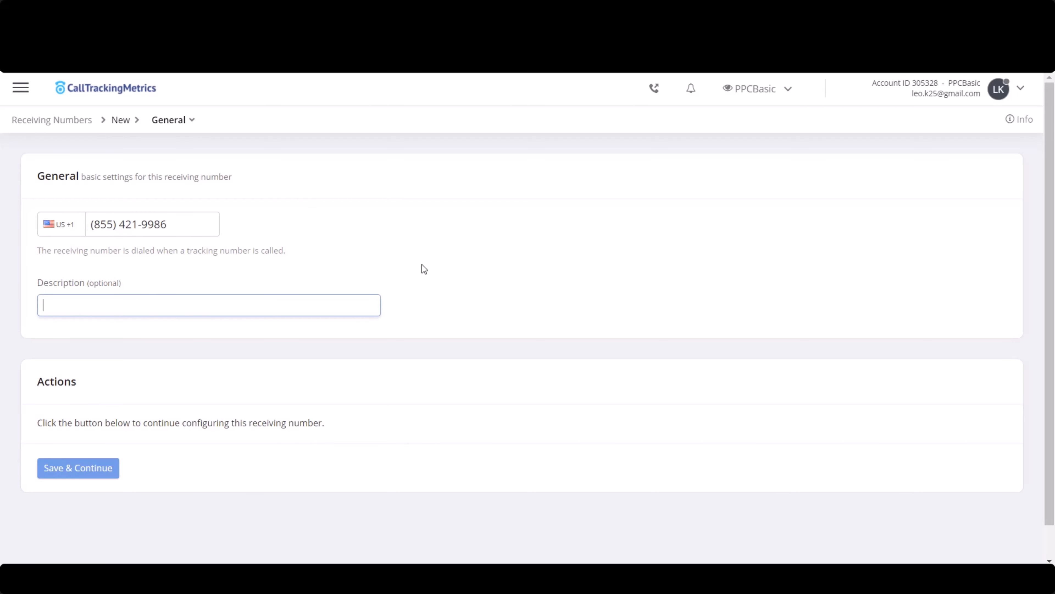
type("Solar Panel Business Who buys calls")
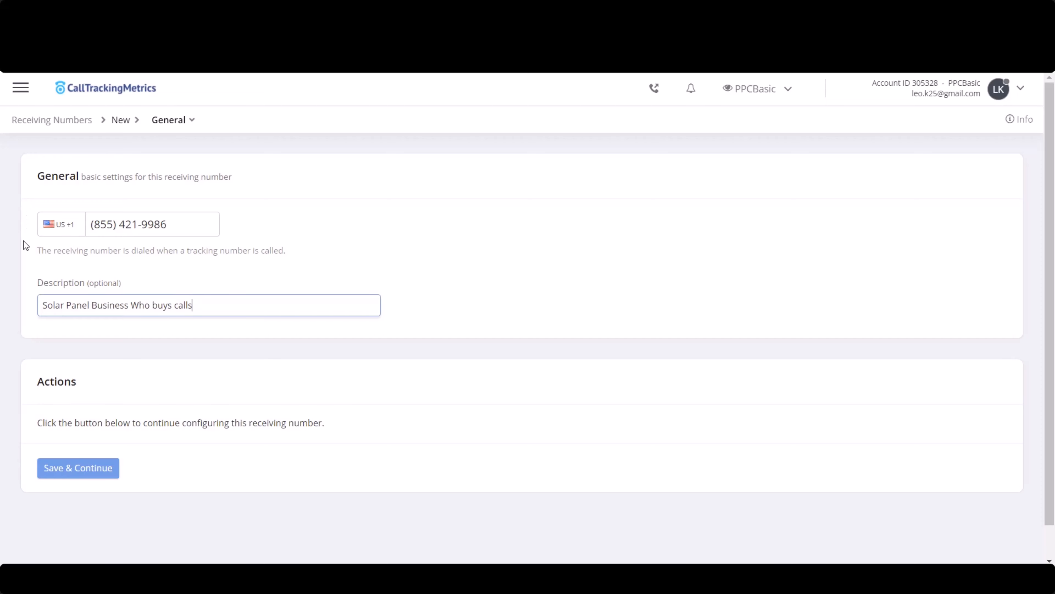
left_click(115, 475)
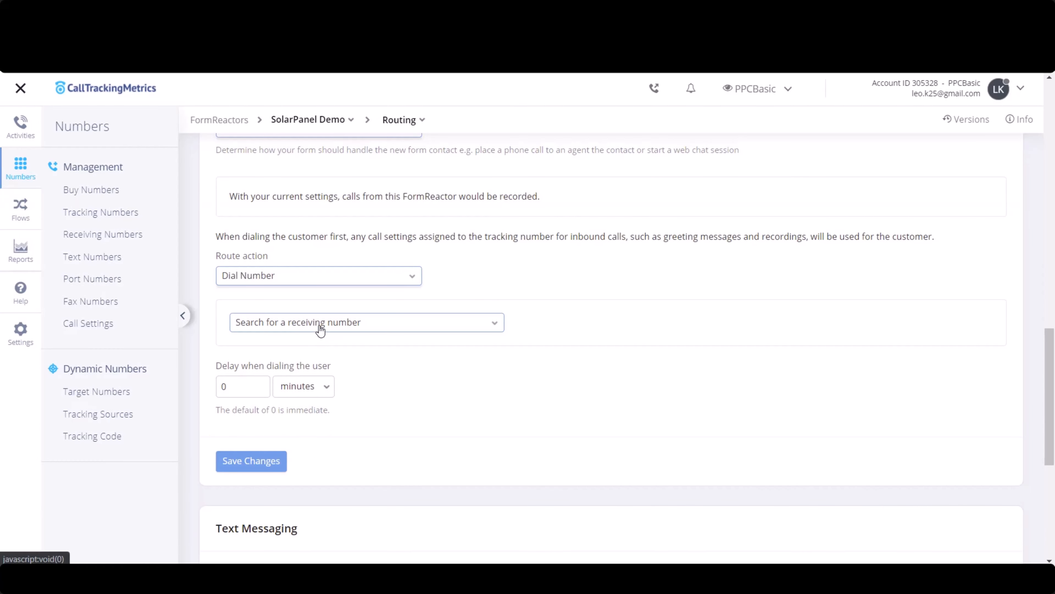
- Back in SolarPanel Demo's routing, choose the "Solar Panel Business Who buys calls" receiving number to be dialed and save the changes
left_click(362, 329)
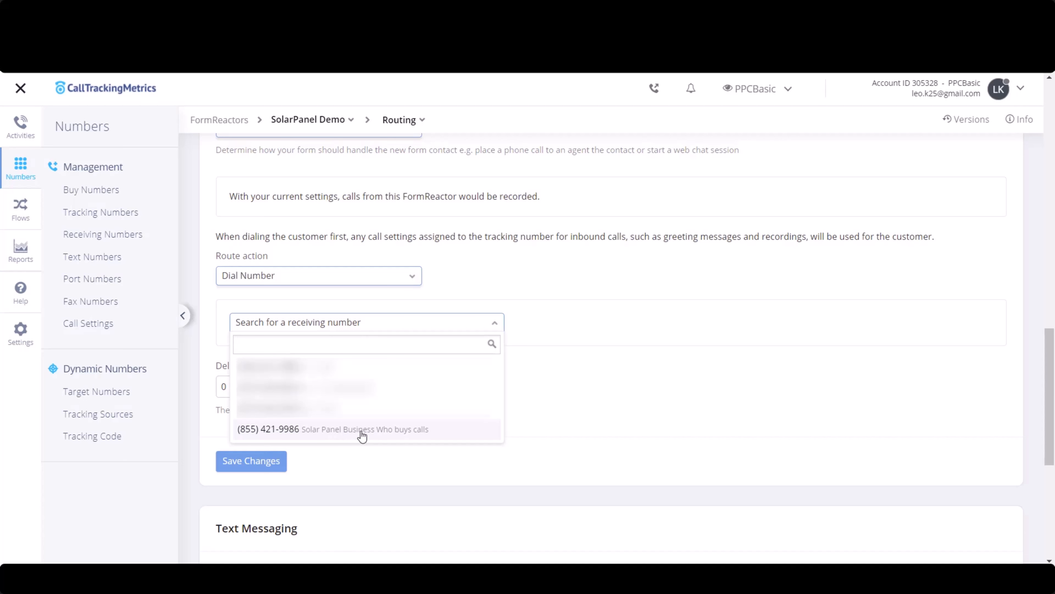
left_click(428, 436)
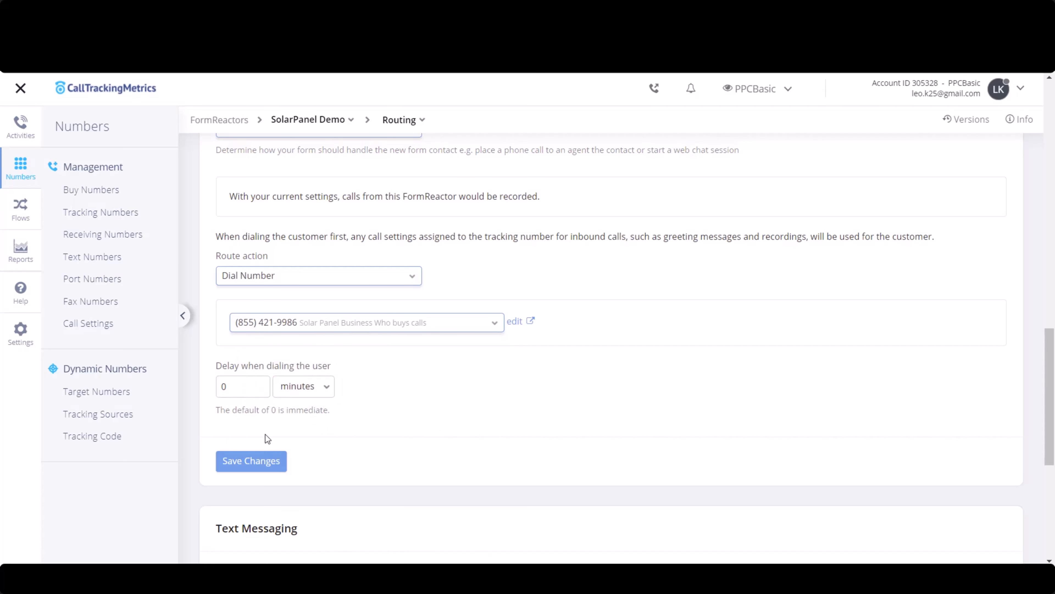
left_click(262, 461)
- Enable the follow-up text message for SolarPanel Demo and set its delay time to 5 minutes
scroll(401, 347, "down", 3)
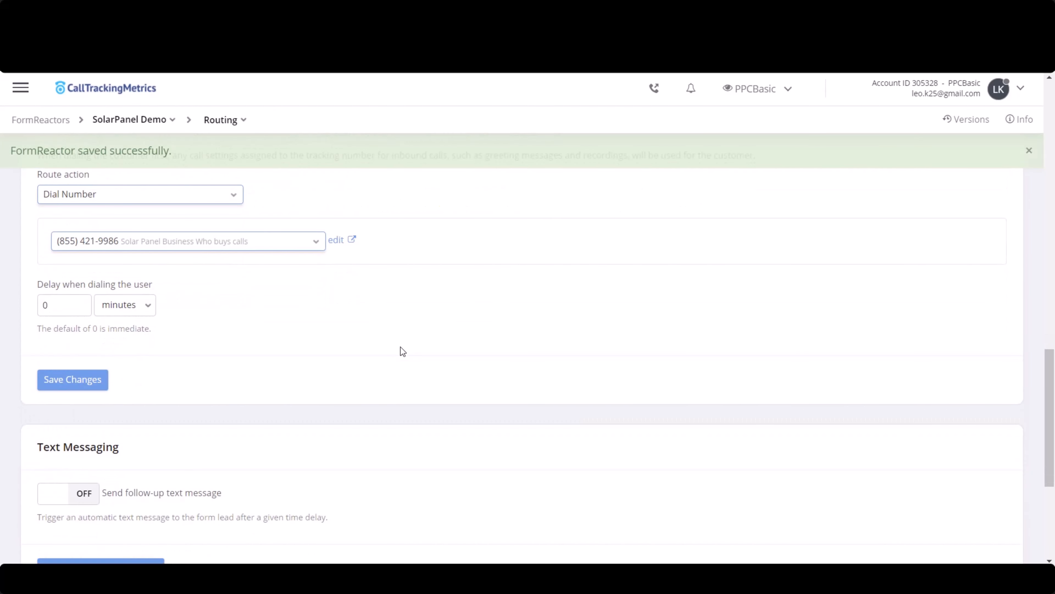
scroll(402, 352, "down", 4)
left_click(81, 288)
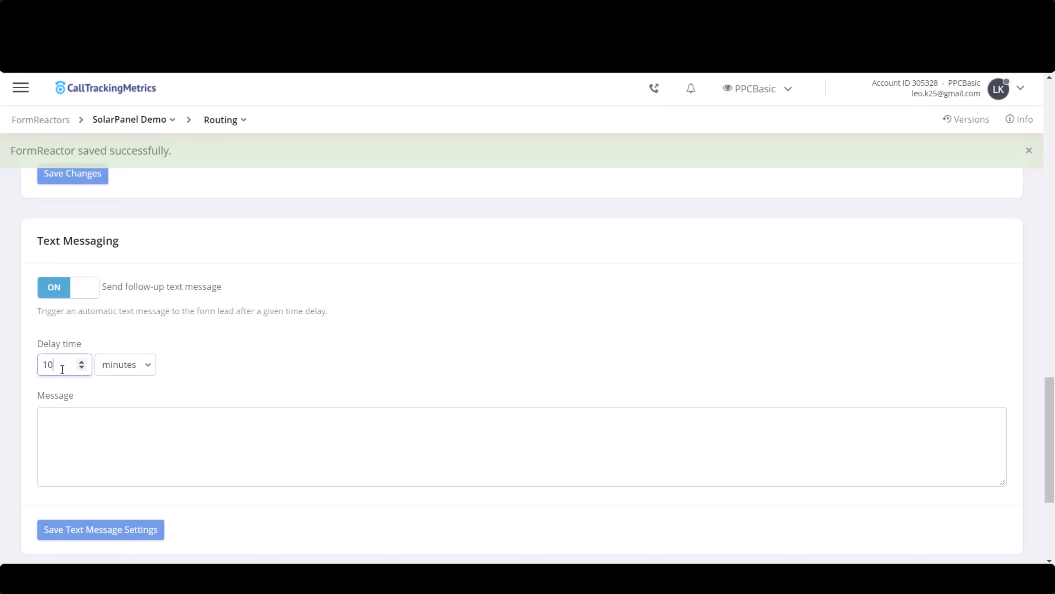
double_click(62, 364)
type("5")
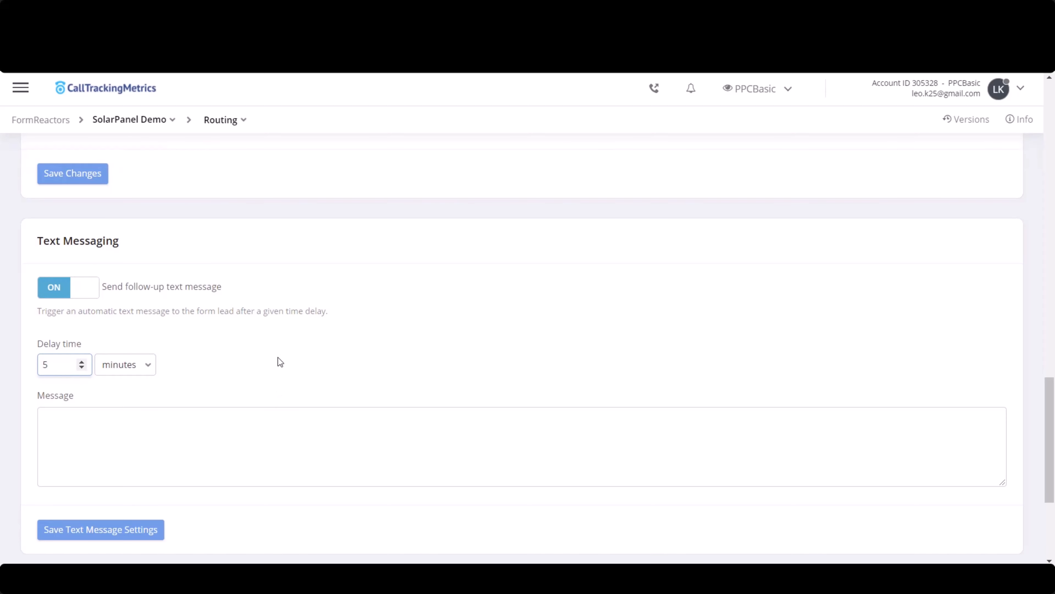
- Paste the "Need Solar Help?" follow-up message with callback number and opening hours into the message field, and save the text message settings
left_click(235, 420)
scroll(270, 388, "down", 2)
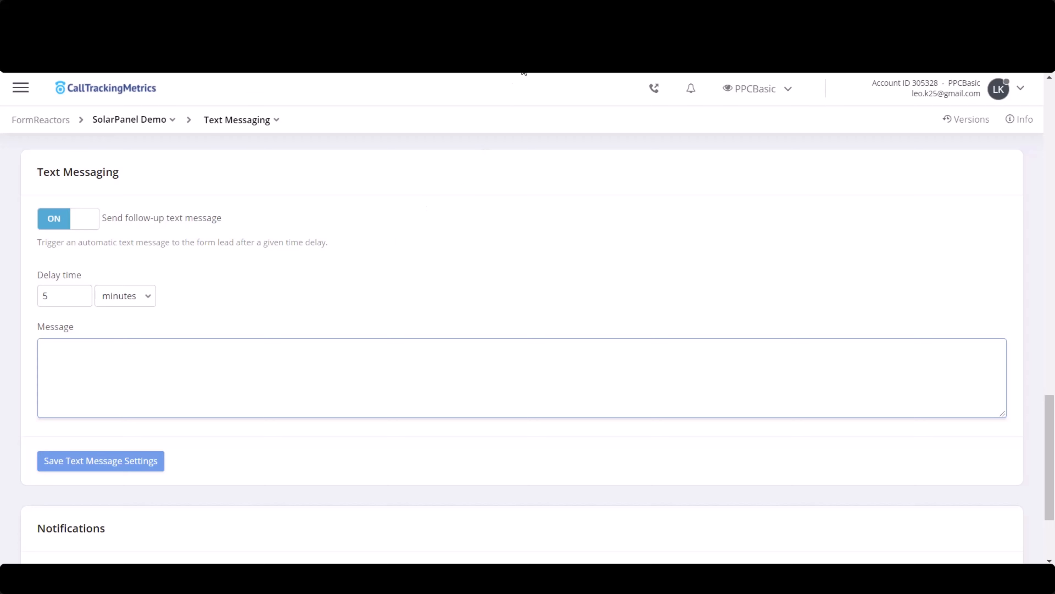
key("ctrl+v")
scroll(273, 259, "down", 2)
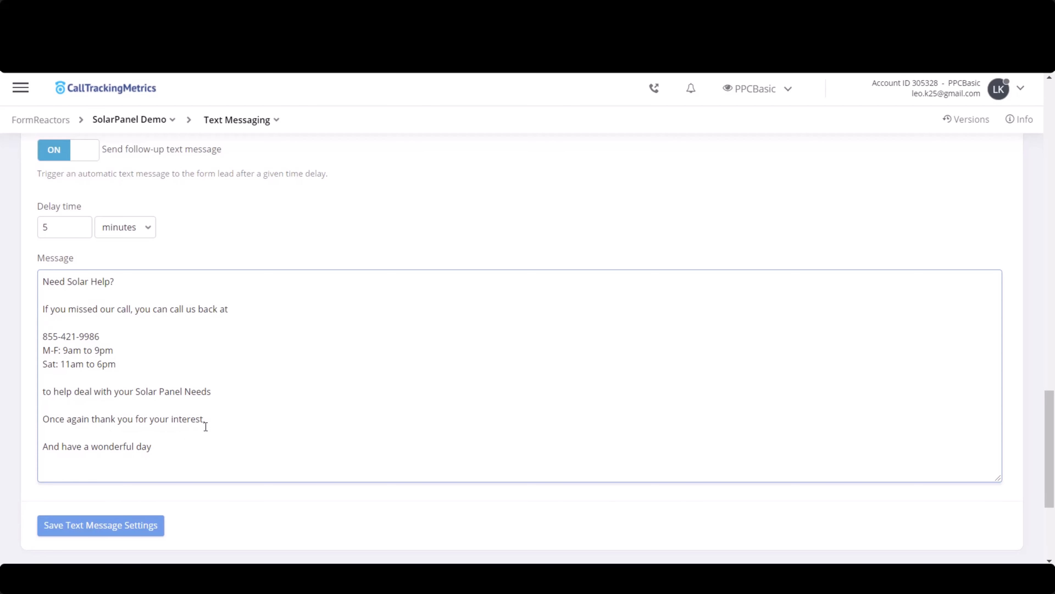
scroll(214, 403, "down", 3)
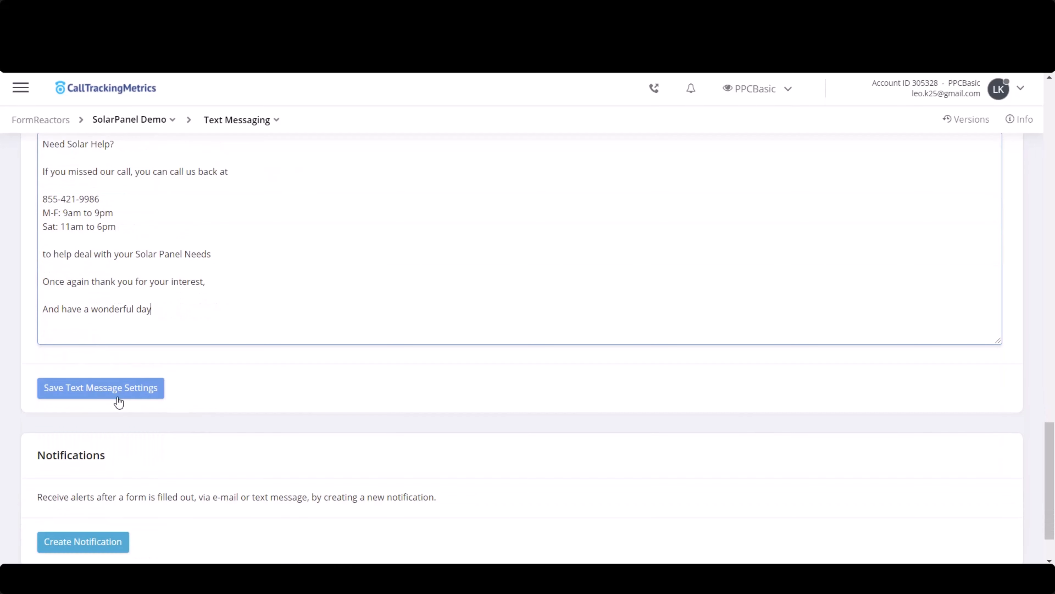
left_click(125, 391)
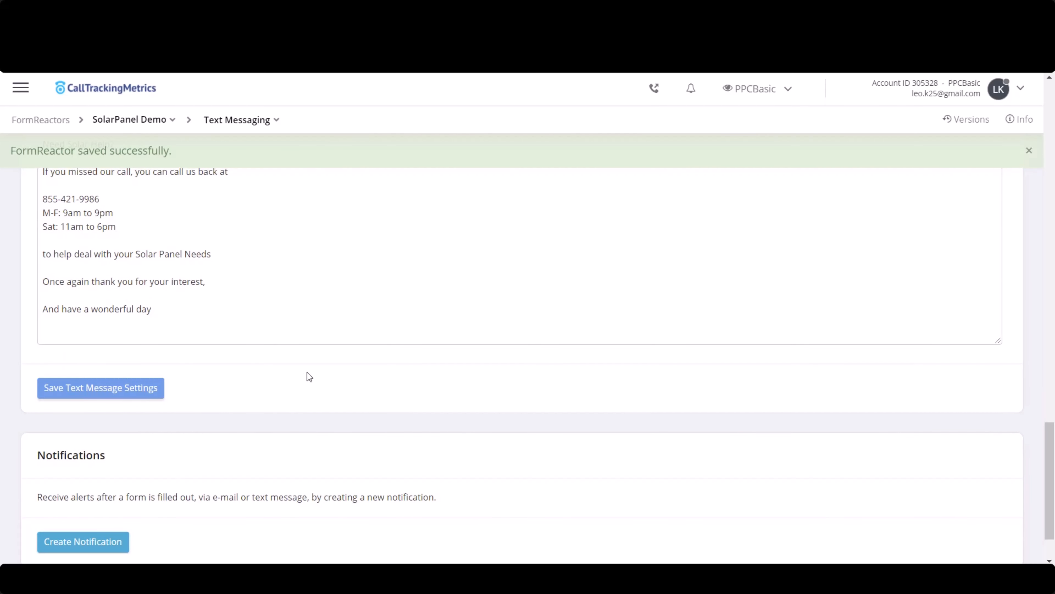
scroll(307, 372, "up", 1)
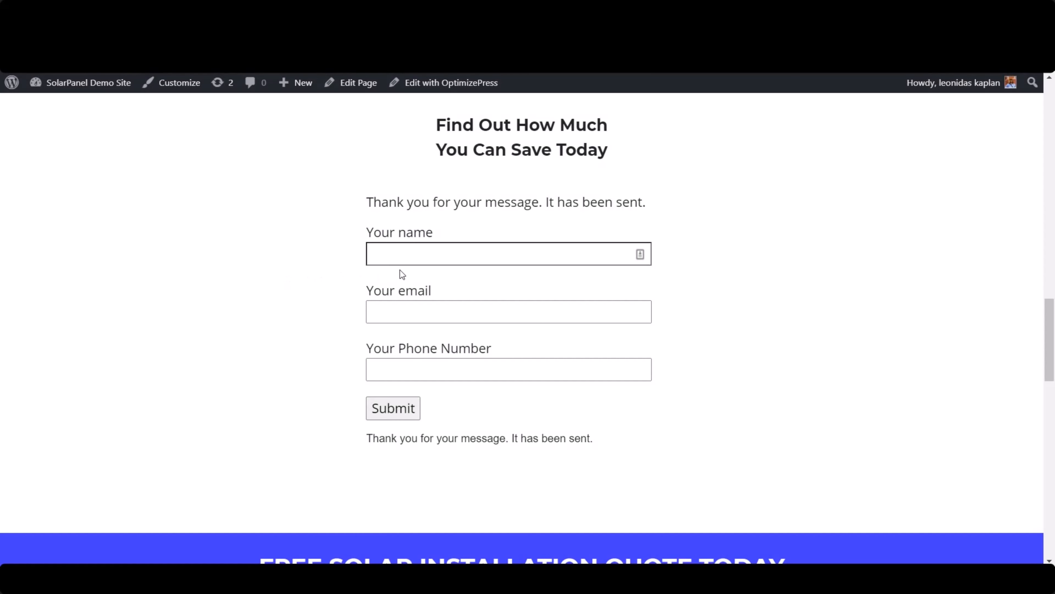
- On the solar landing page, fill in the contact form with a test name, e-mail and phone number, and submit it
left_click(444, 259)
type("leo")
key("Tab")
key("Tab")
type("3109")
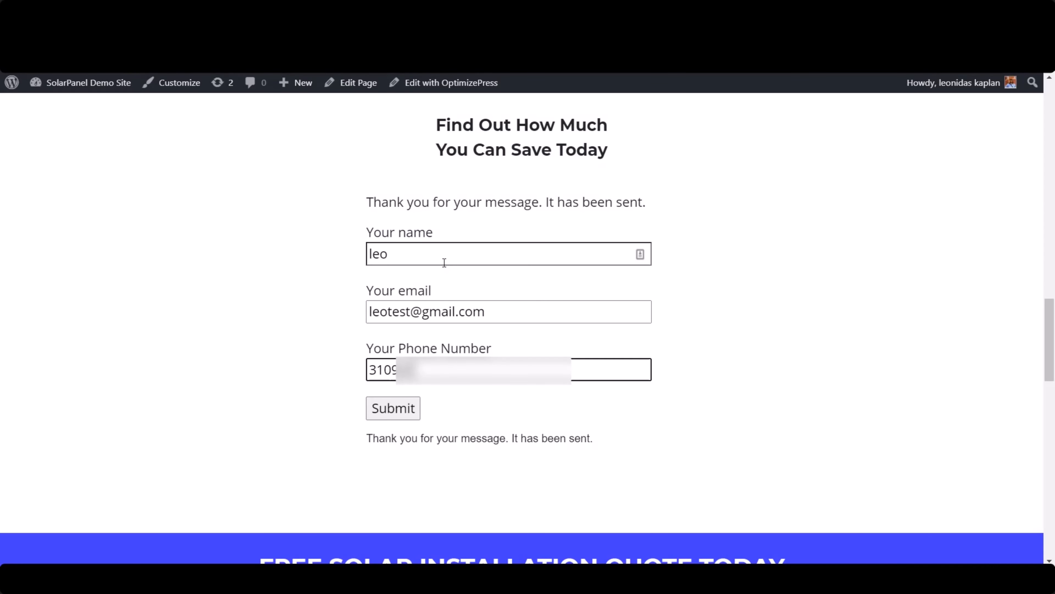
left_click(397, 411)
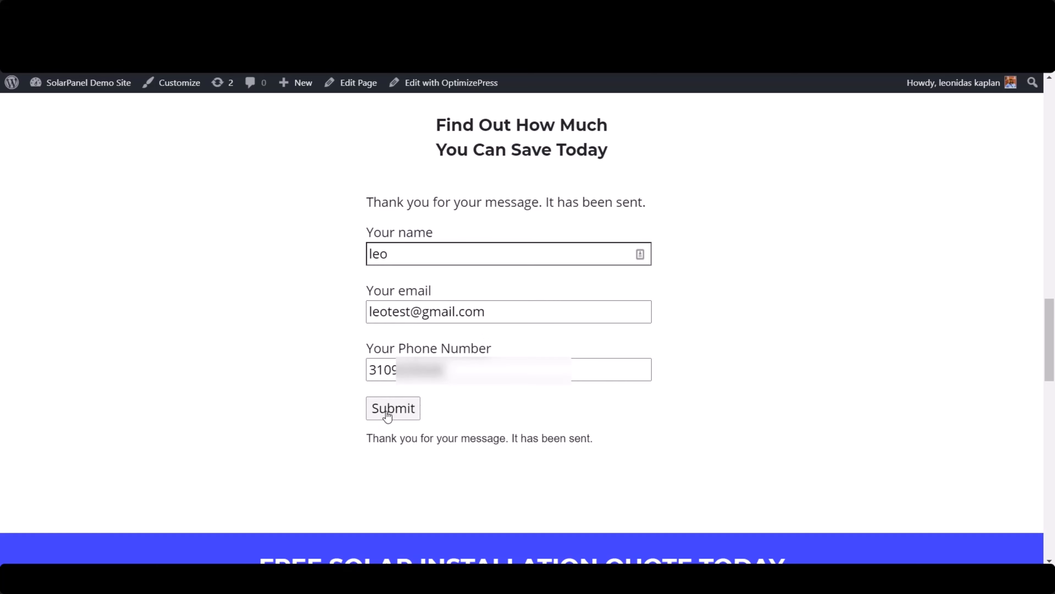
scroll(745, 343, "down", 3)
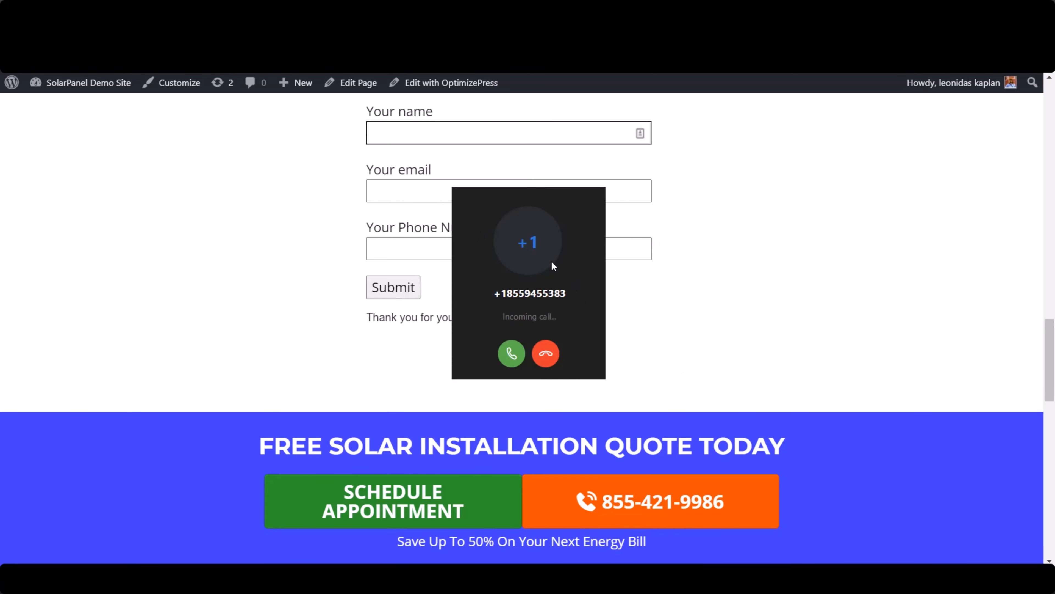
- Decline the incoming test call and start creating a new notification from the SolarPanel Demo FormReactor settings
left_click(546, 355)
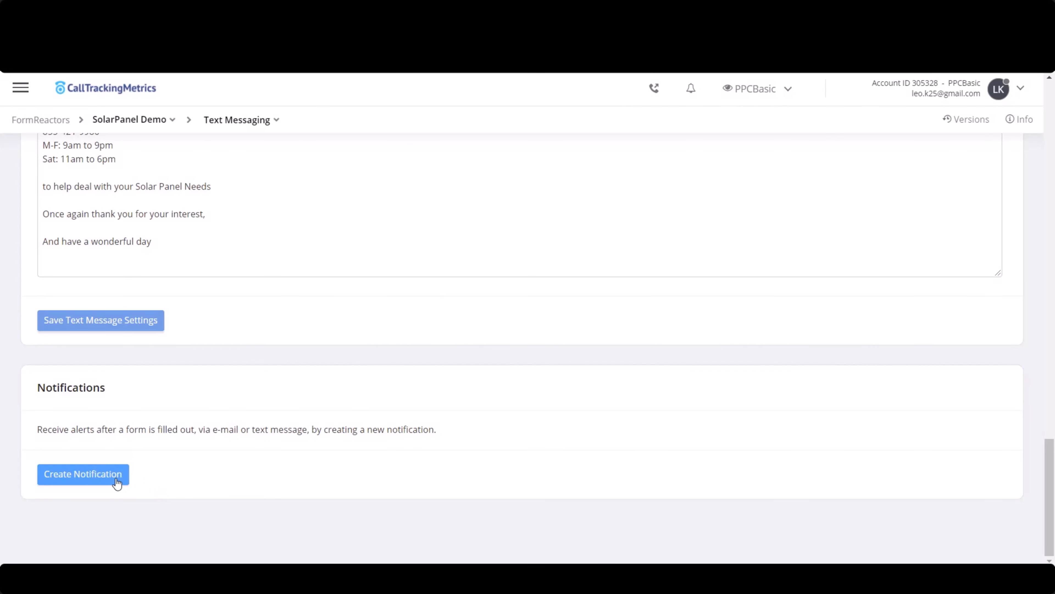
left_click(116, 483)
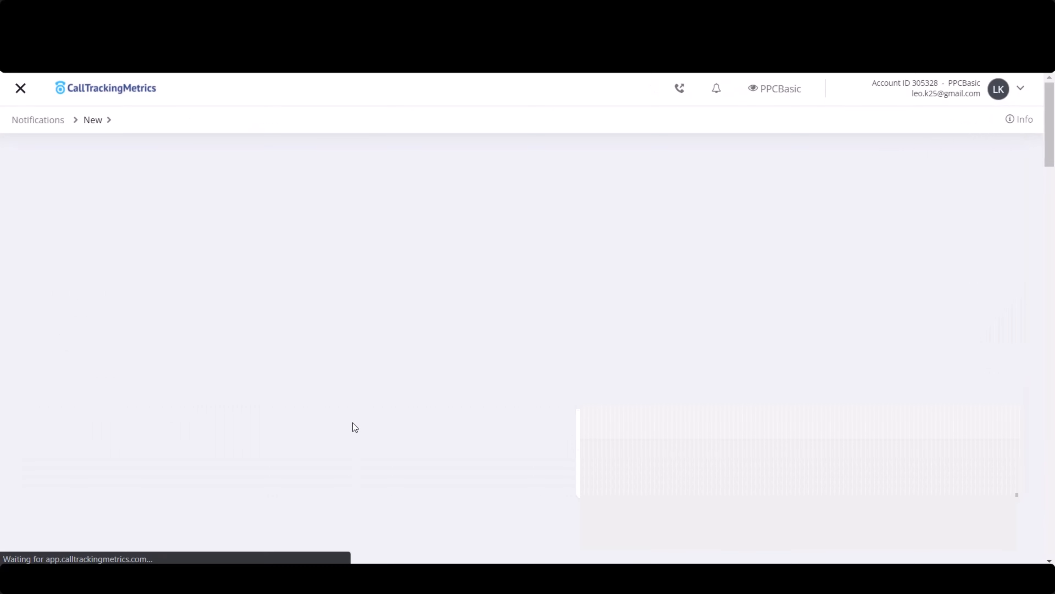
scroll(326, 171, "down", 3)
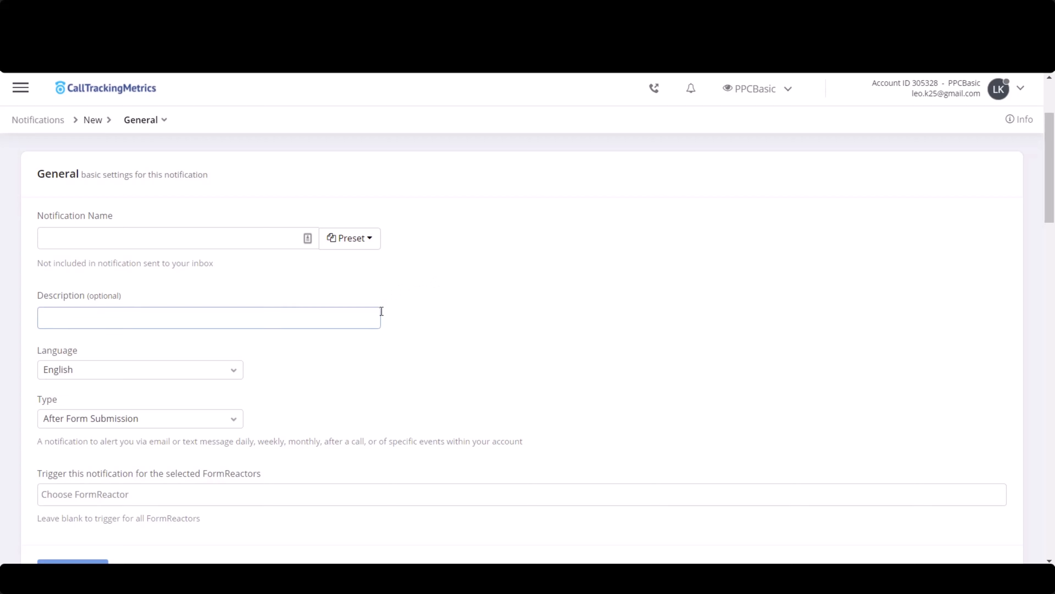
scroll(333, 342, "down", 2)
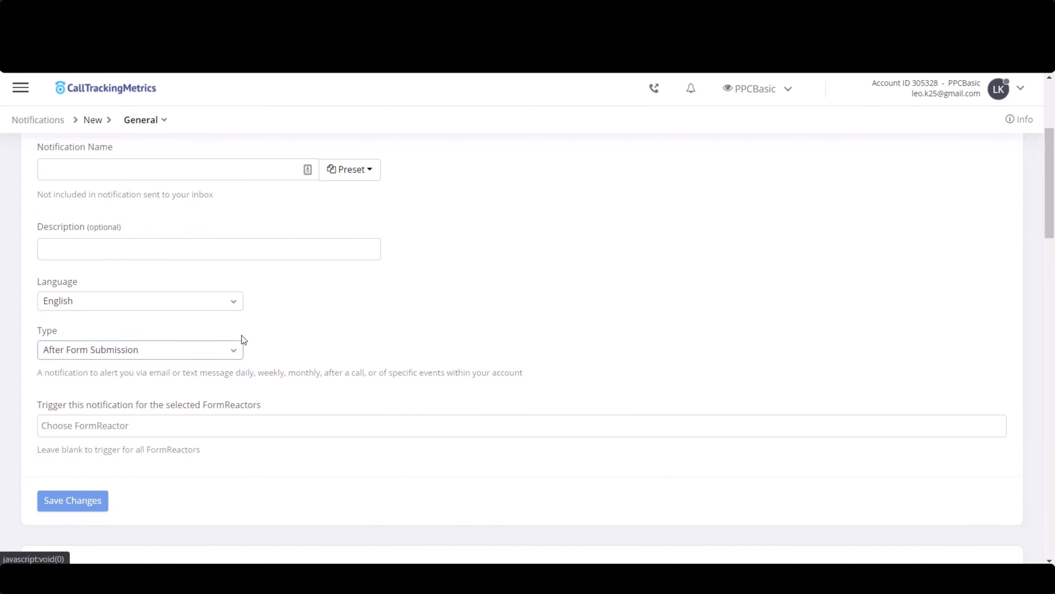
scroll(244, 316, "up", 2)
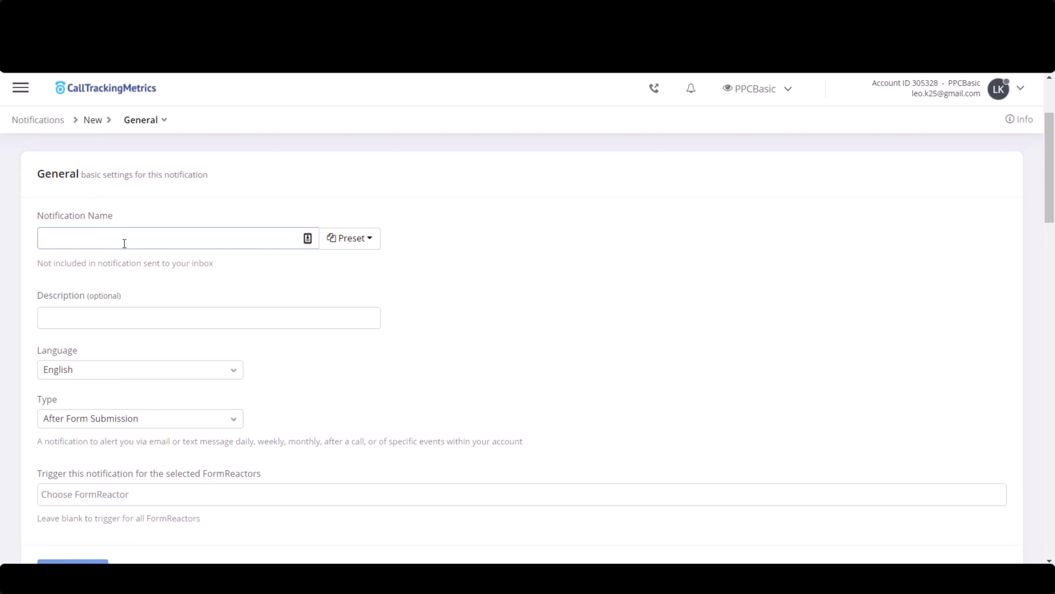
- Name the new notification "Solar Panel Call Answered"
left_click(124, 243)
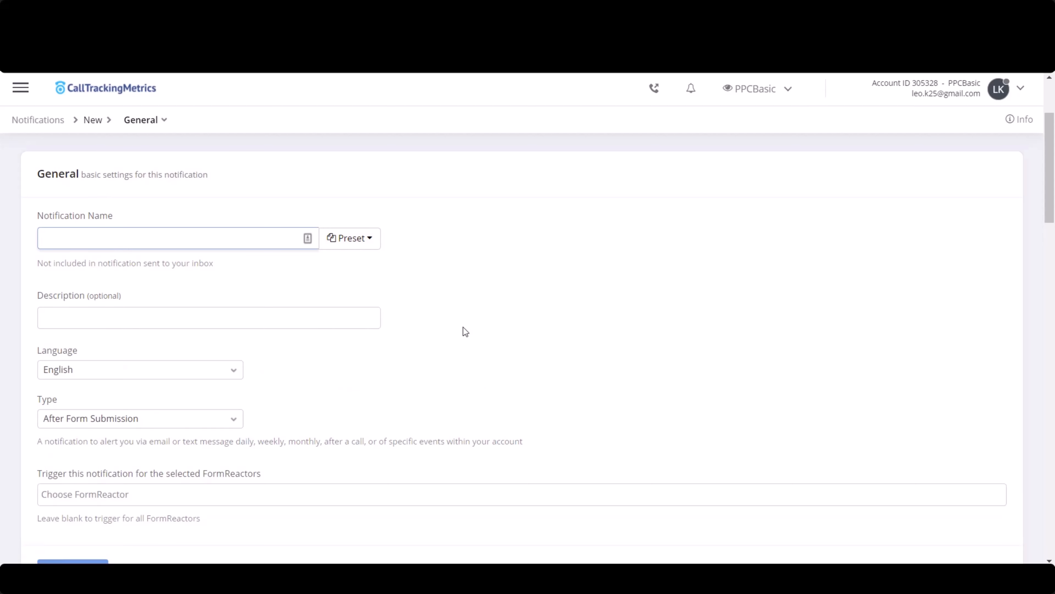
type("Solar Panel Call Answered")
- Set the notification's type to After Call/Text/Form/Chat
scroll(206, 338, "down", 2)
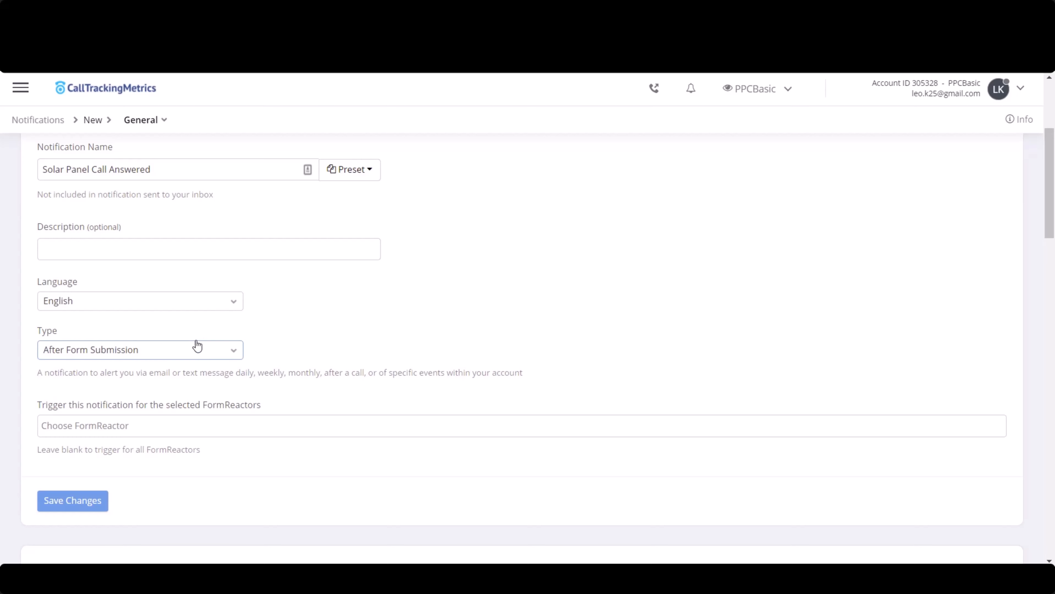
left_click(150, 354)
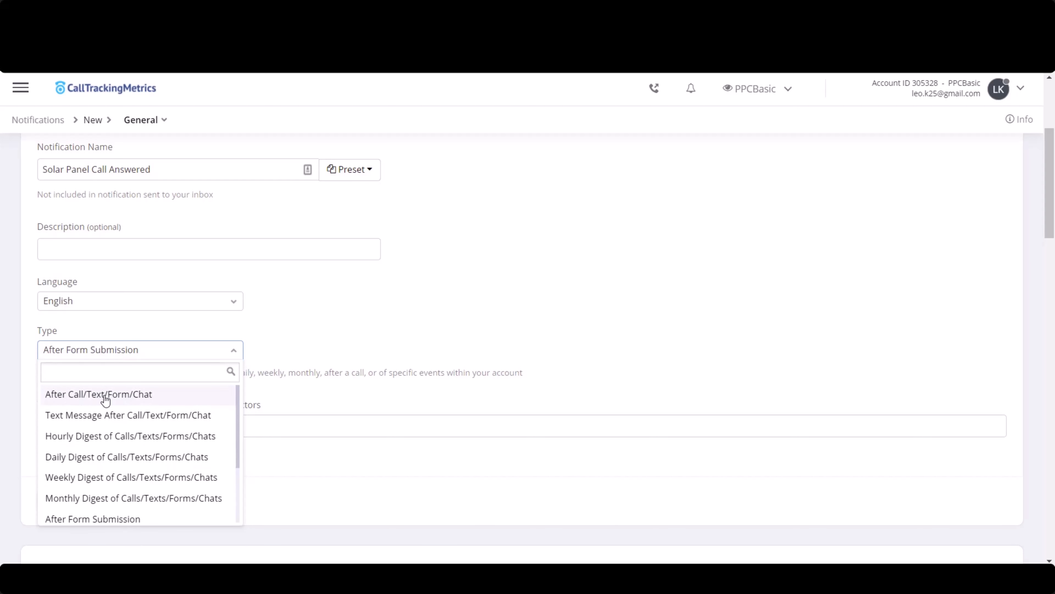
left_click(128, 400)
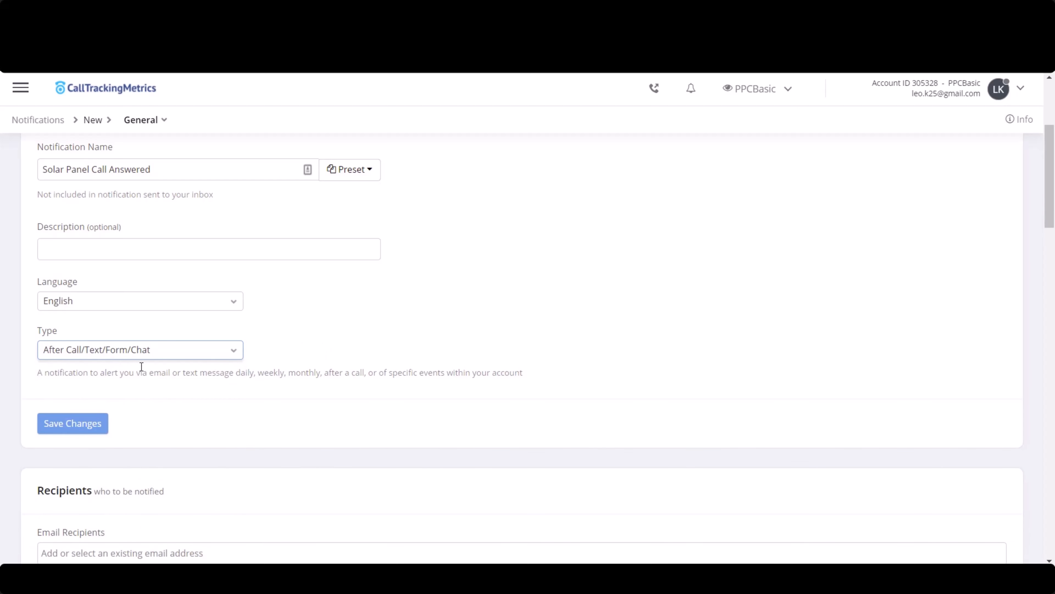
scroll(250, 398, "down", 2)
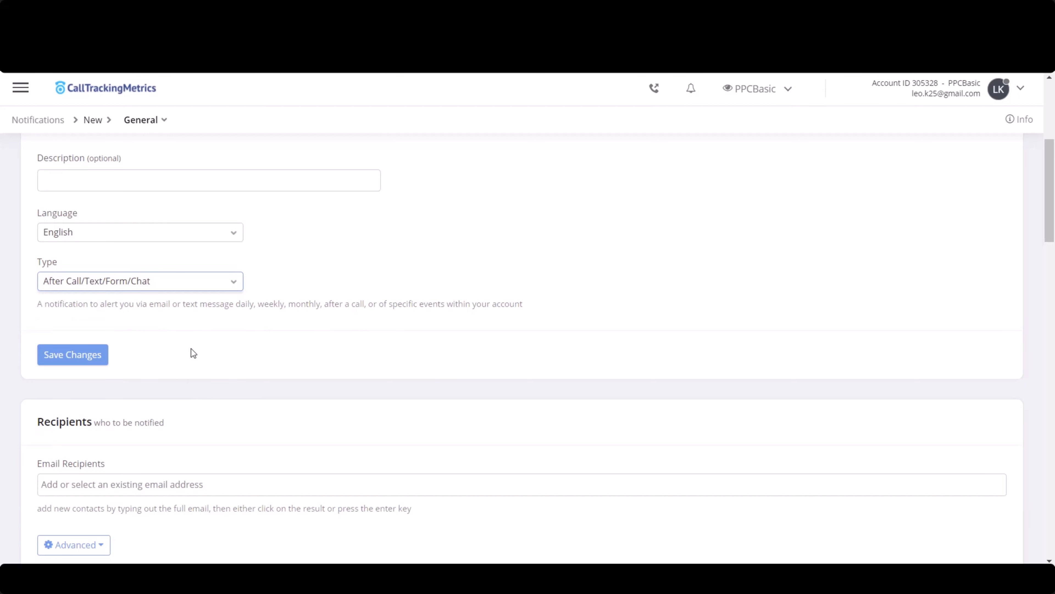
- Add the account owner's existing e-mail address as the notification's e-mail recipient
scroll(181, 356, "down", 2)
left_click(84, 293)
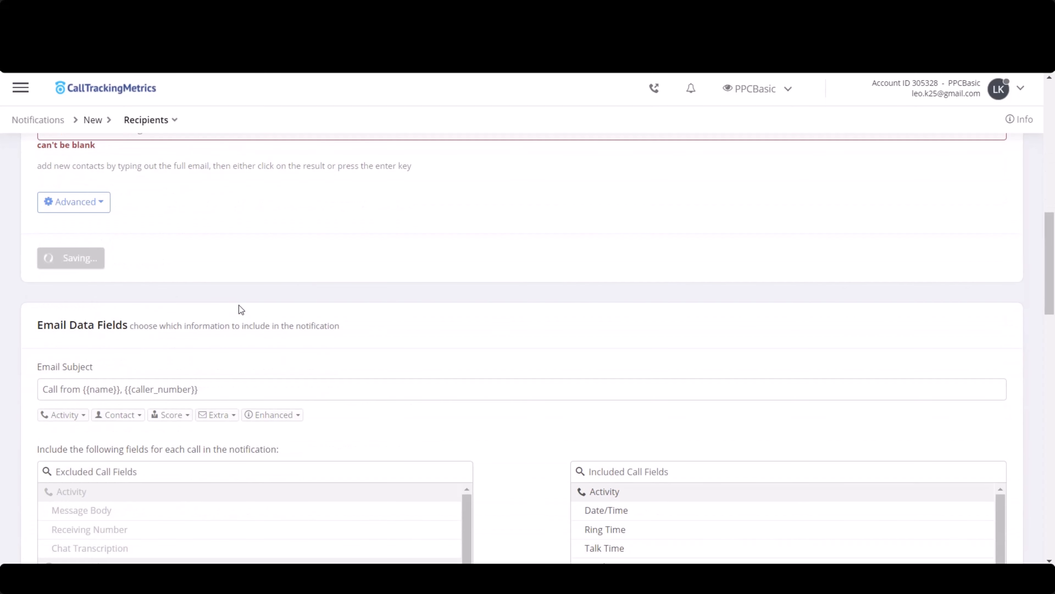
scroll(238, 305, "up", 3)
left_click(259, 274)
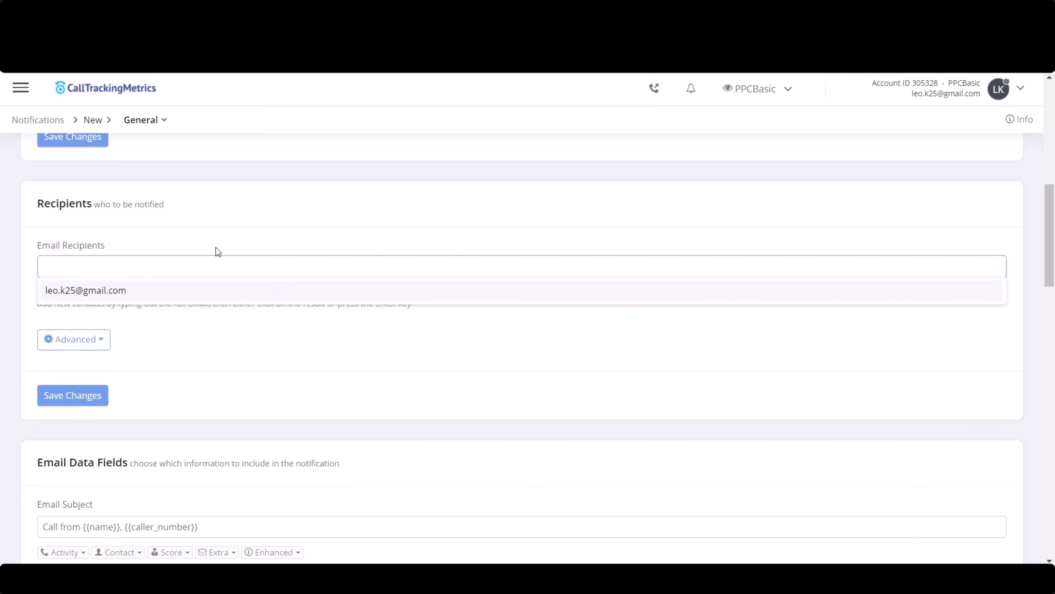
left_click(137, 291)
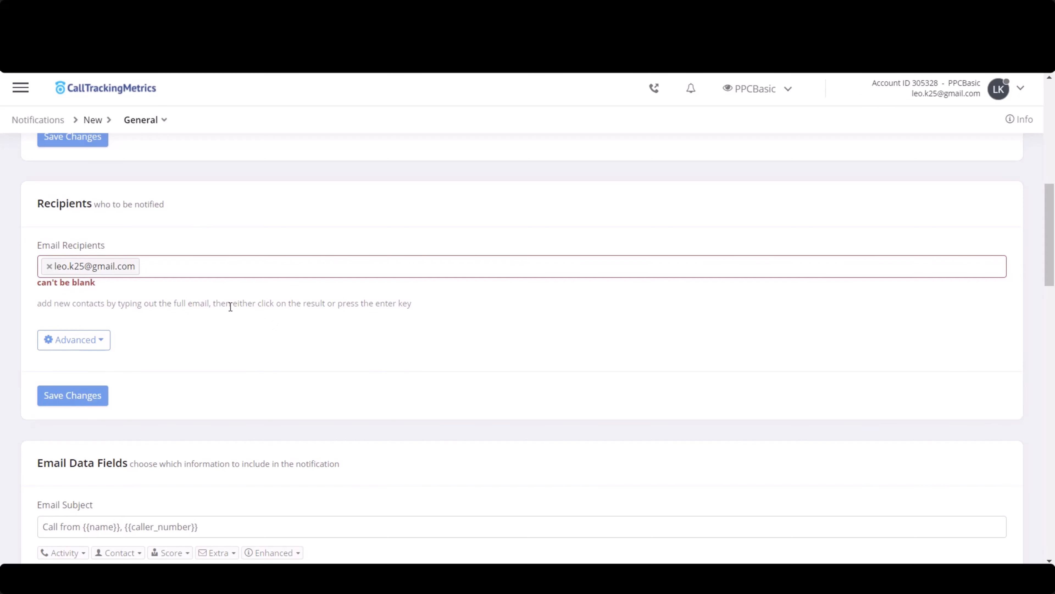
- Set the notification's e-mail subject to "Call From {{name}}, Number: {{caller_number}}", using the contact name and number variables
scroll(185, 318, "down", 5)
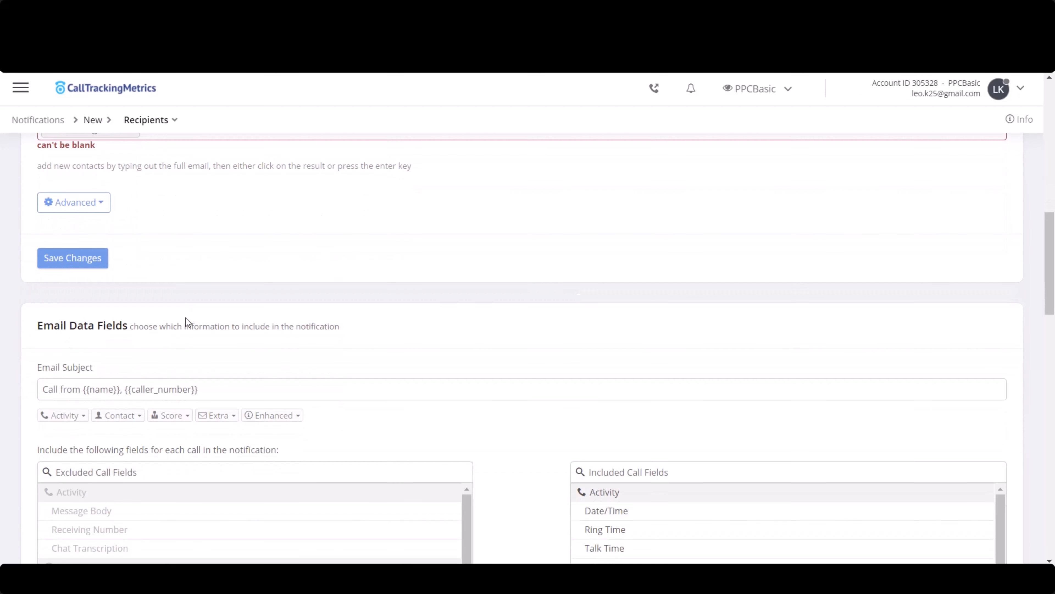
scroll(502, 259, "down", 1)
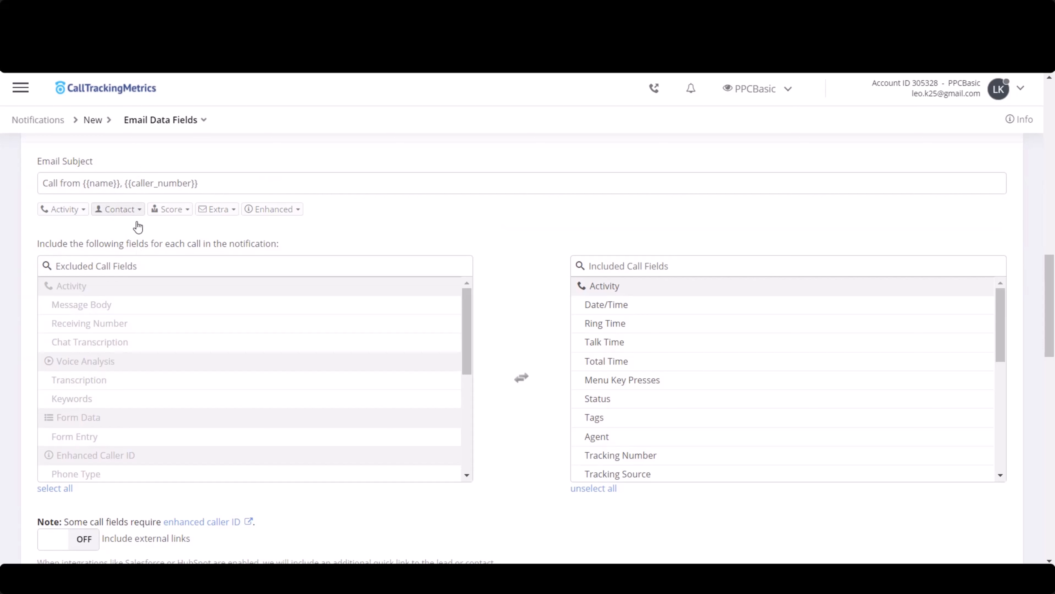
left_click(172, 181)
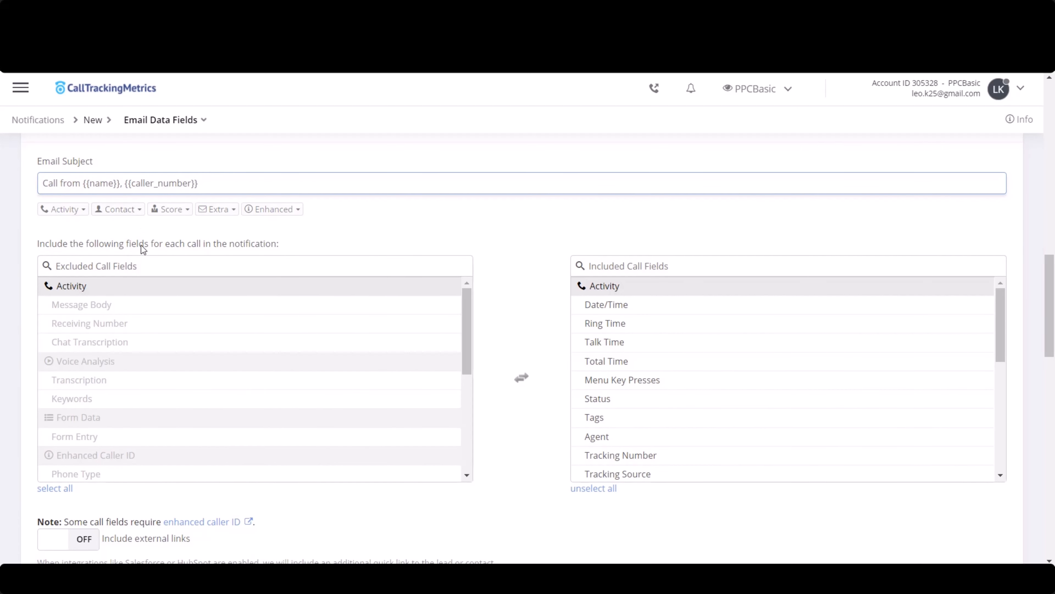
type("Call ")
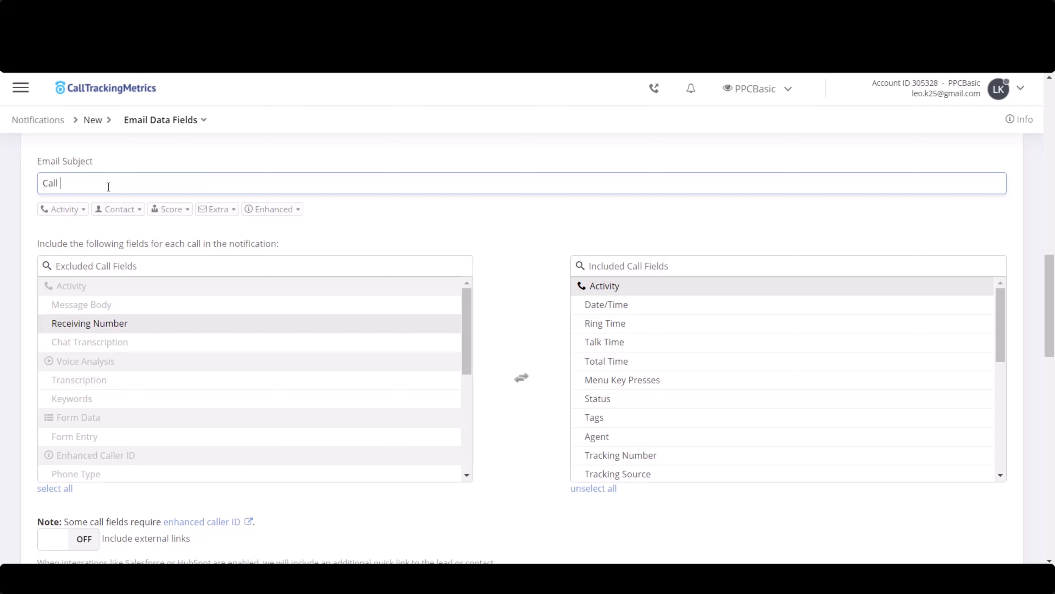
type("From")
left_click(120, 209)
left_click(148, 228)
type(", Number:")
left_click(122, 209)
left_click(147, 238)
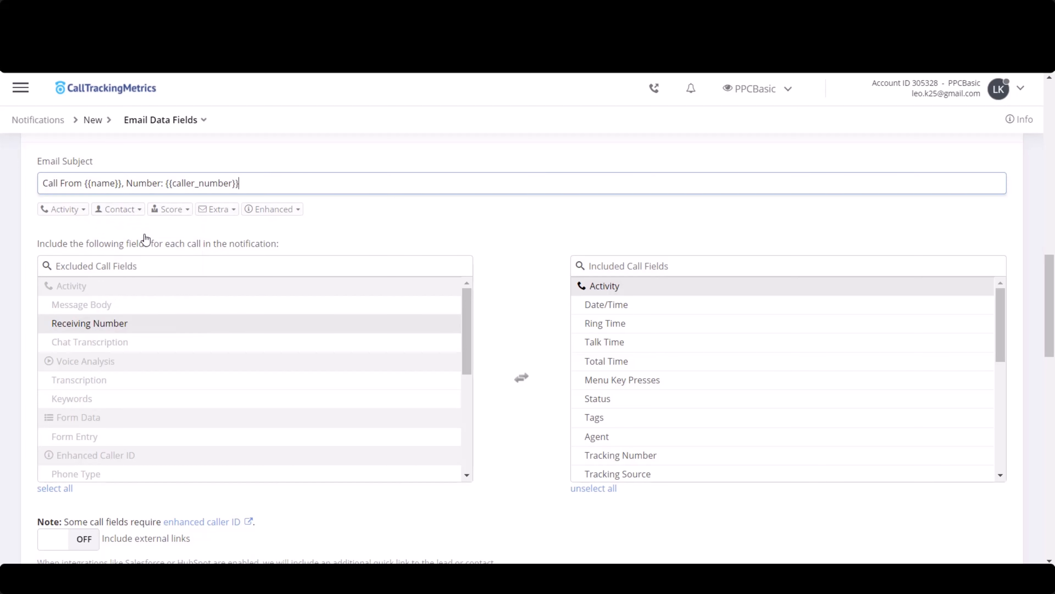
- Append ", Duration: {{talk_time}}" to the e-mail subject using the Talk Time variable, and save the e-mail data field changes
left_click(368, 188)
type(", Duration")
type(":")
left_click(63, 208)
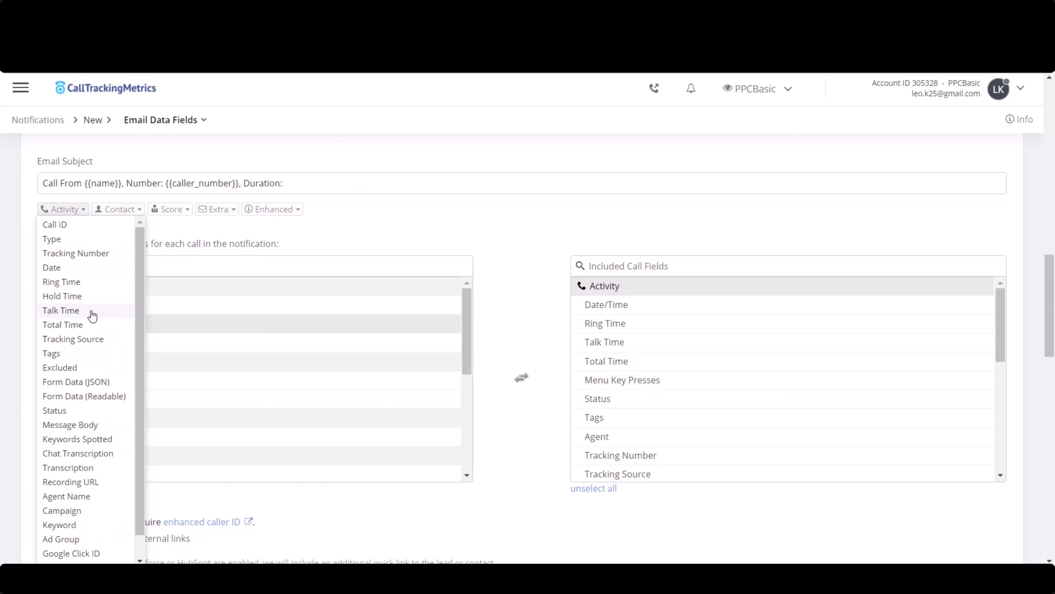
left_click(88, 309)
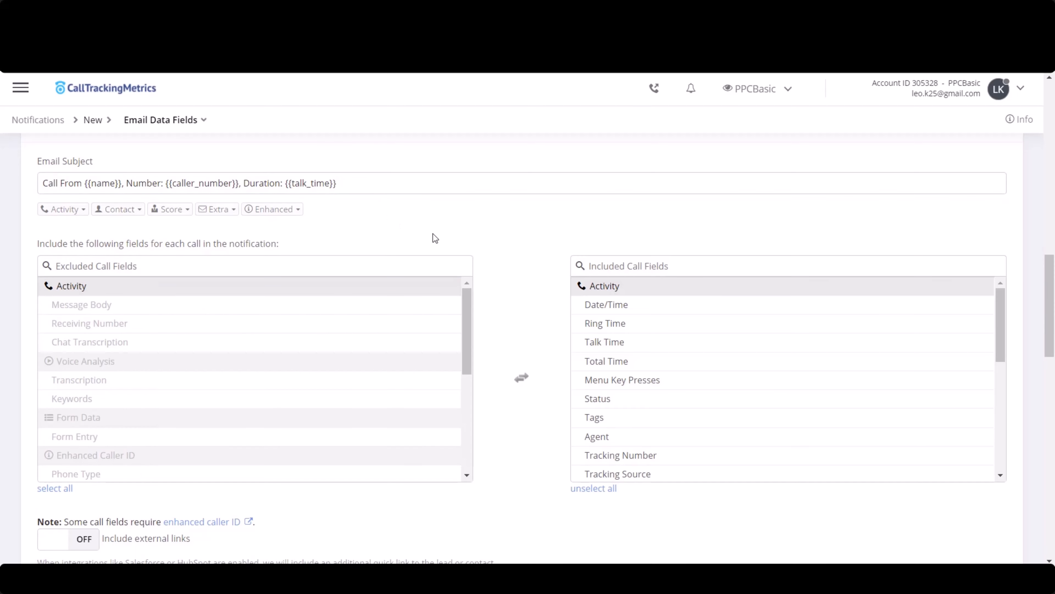
scroll(505, 230, "down", 10)
scroll(508, 233, "up", 10)
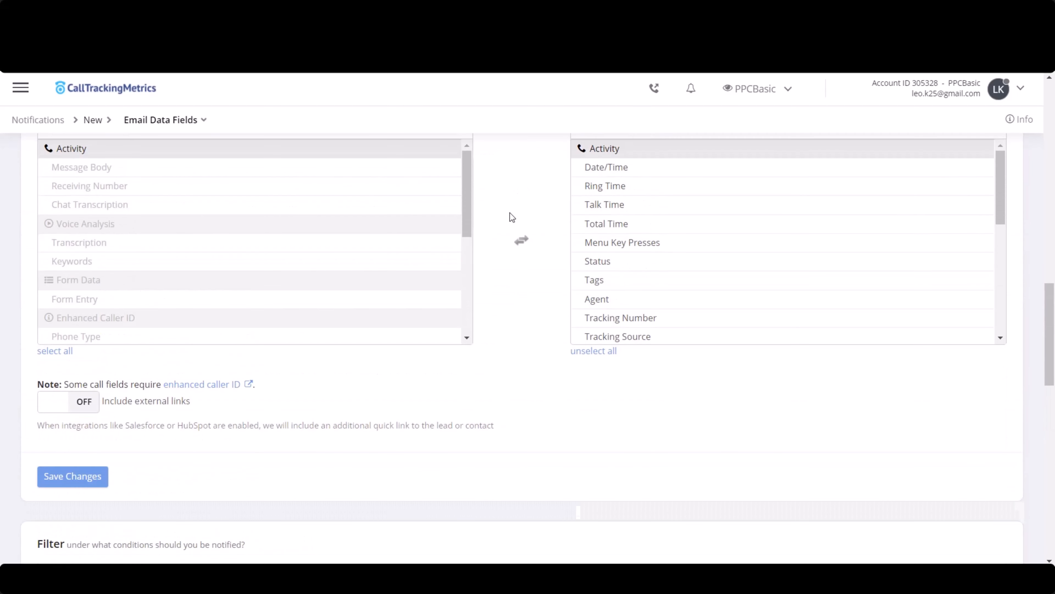
left_click(282, 188)
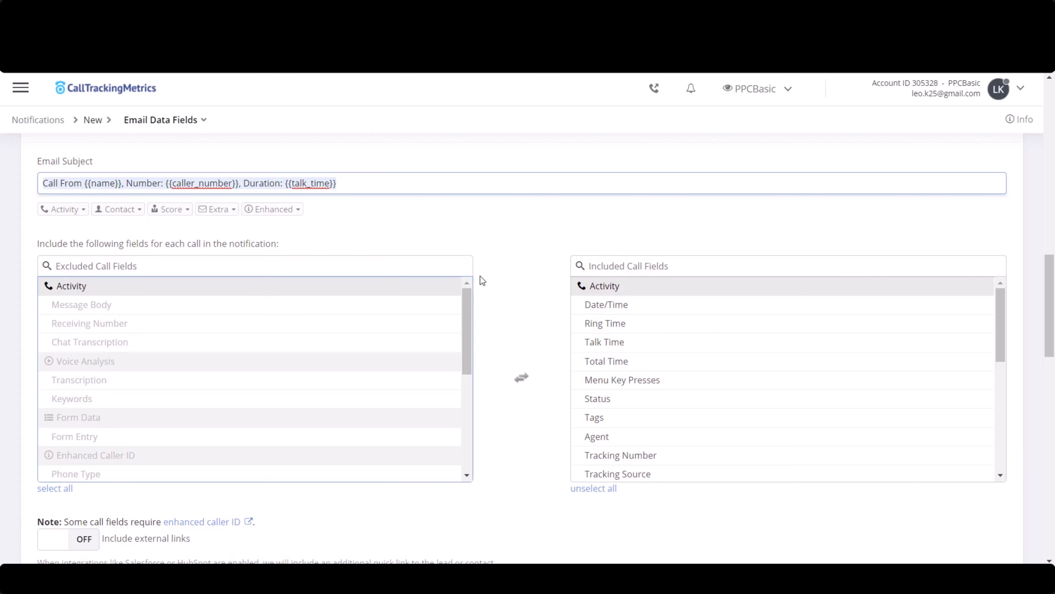
left_click(494, 250)
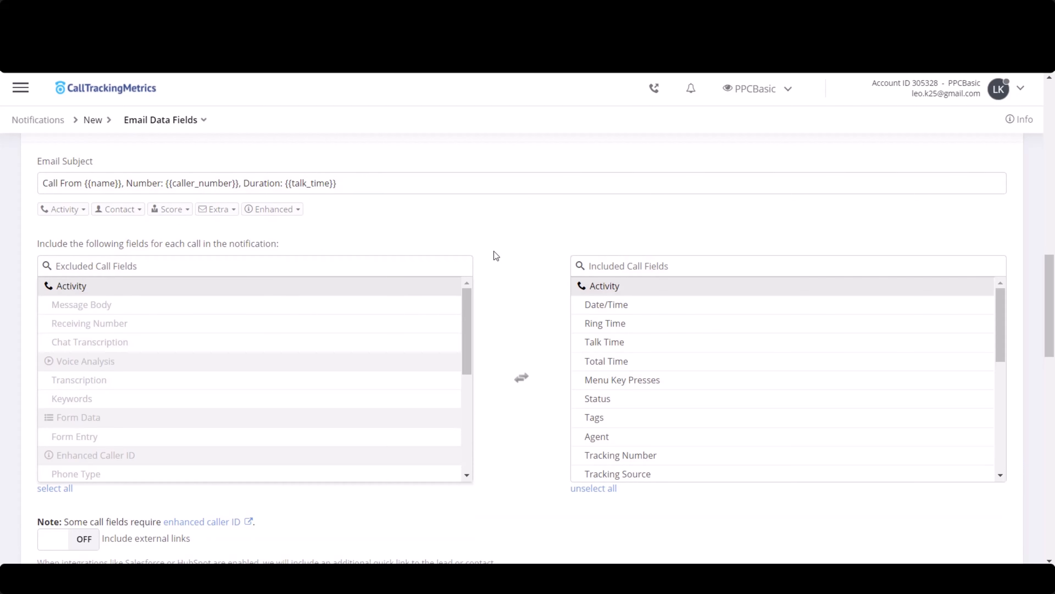
scroll(495, 255, "down", 7)
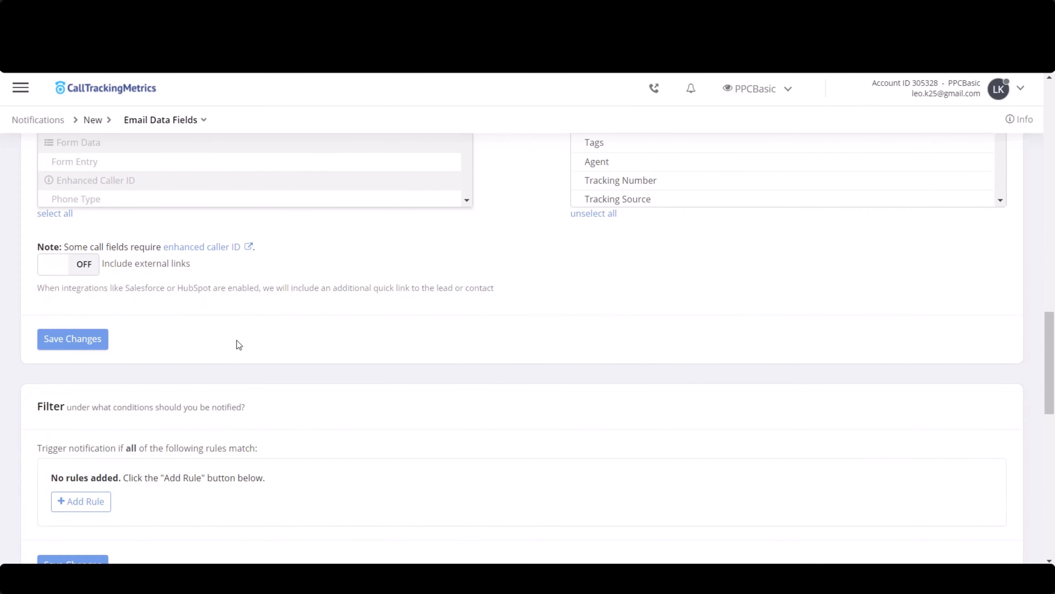
left_click(73, 338)
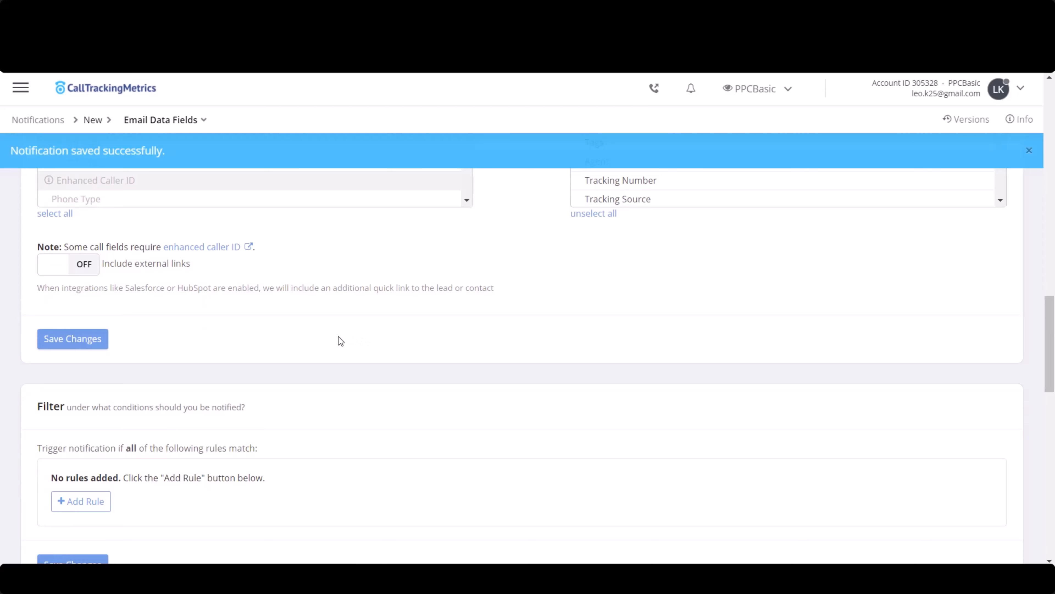
- Add a filter rule that triggers the notification if Talk Time is greater than 120 seconds, and save the changes
scroll(338, 336, "down", 1)
scroll(338, 341, "down", 4)
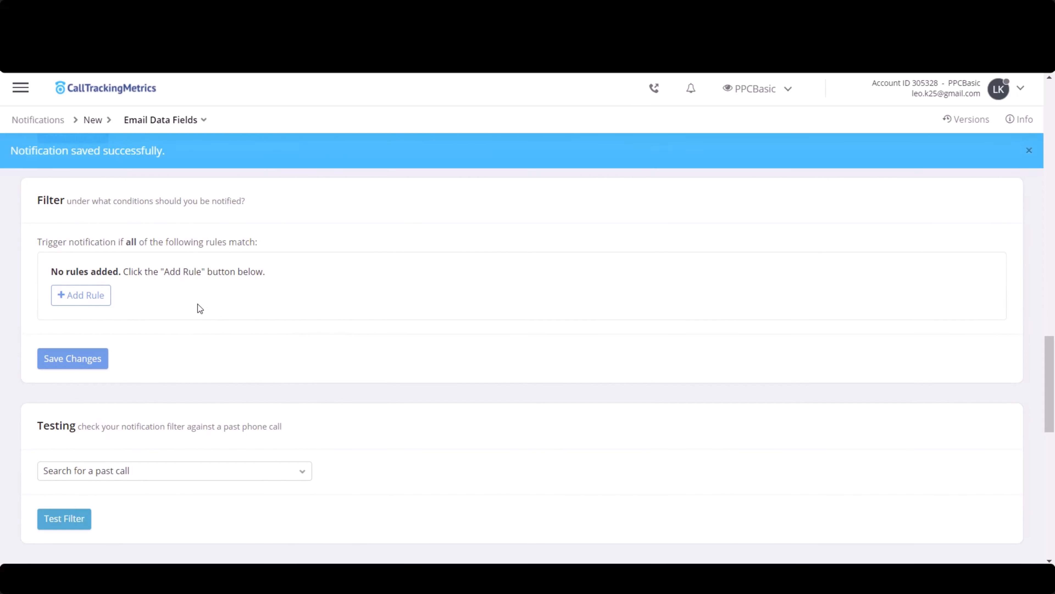
left_click(104, 296)
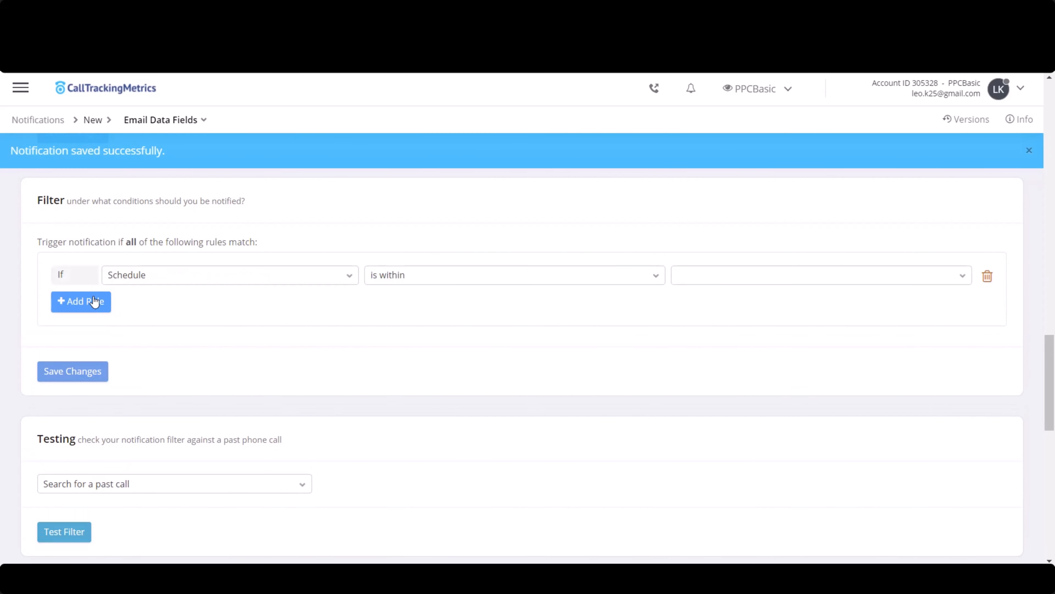
left_click(191, 275)
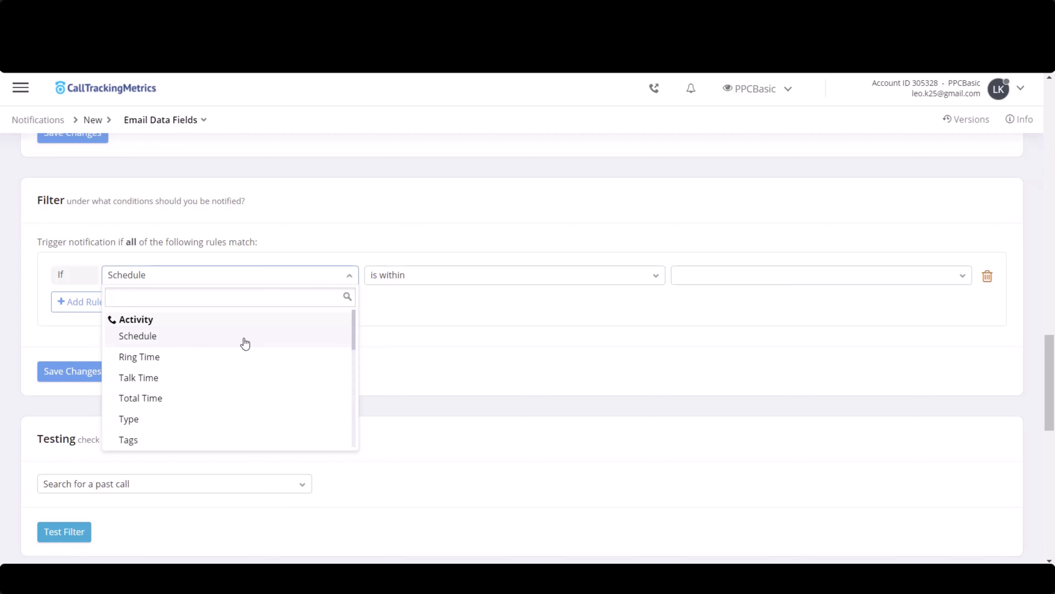
left_click(203, 377)
left_click(407, 286)
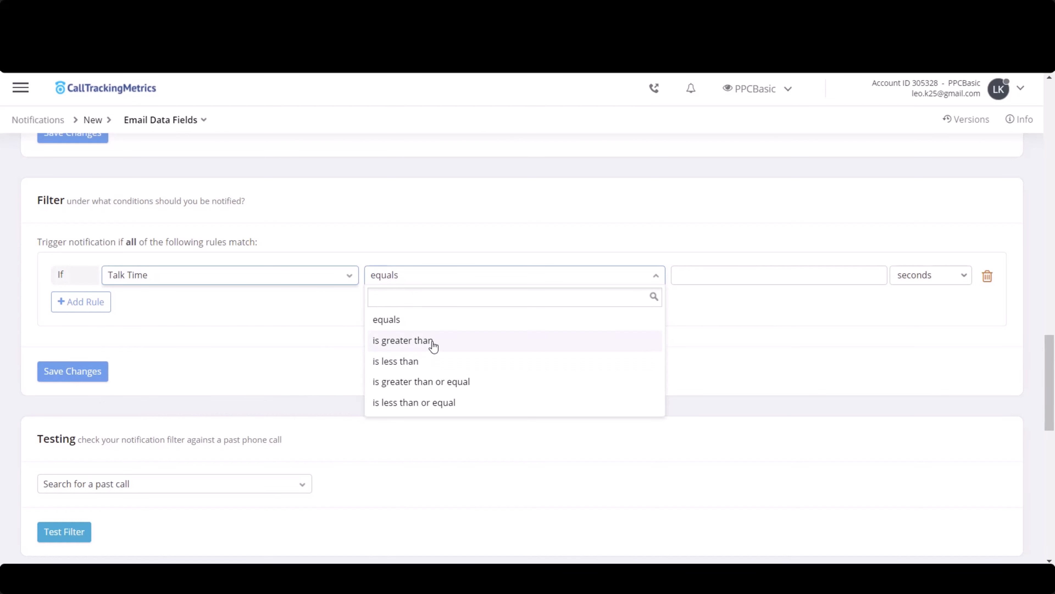
left_click(433, 341)
left_click(805, 284)
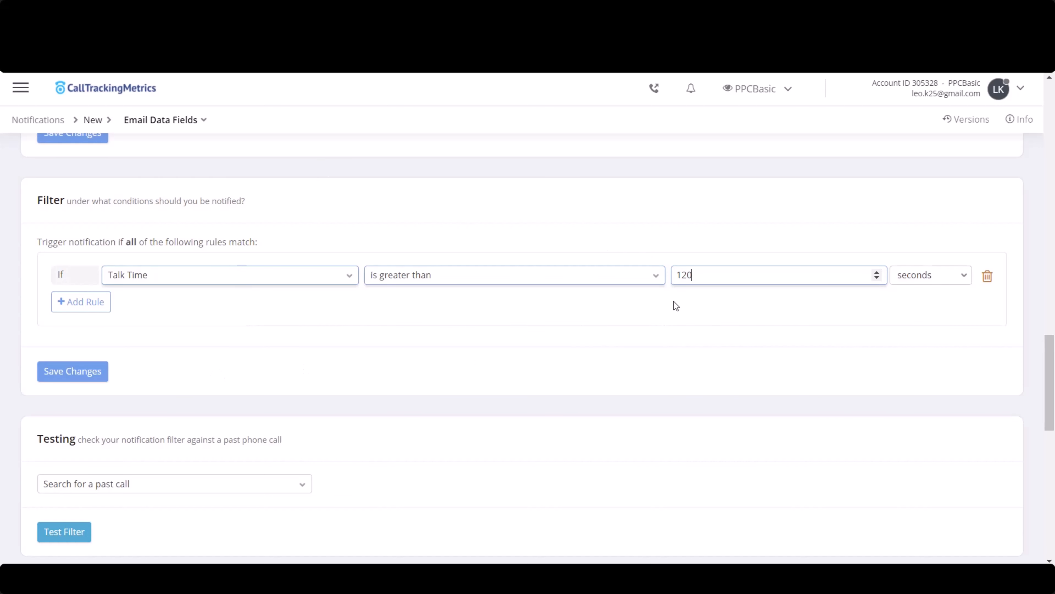
left_click(69, 381)
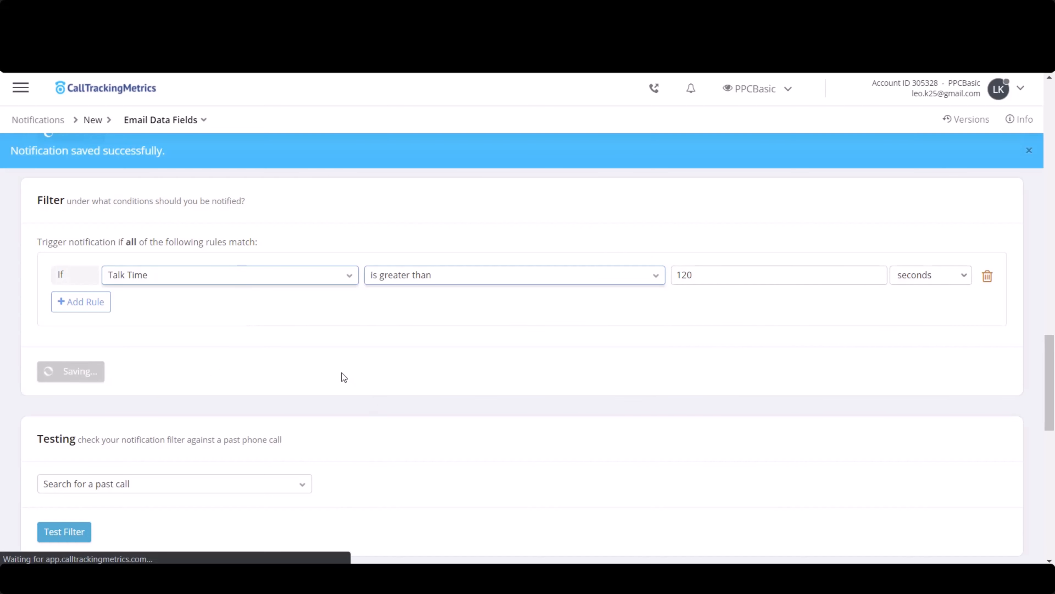
- Test the notification filter against a past call chosen in the Testing section
scroll(274, 362, "down", 5)
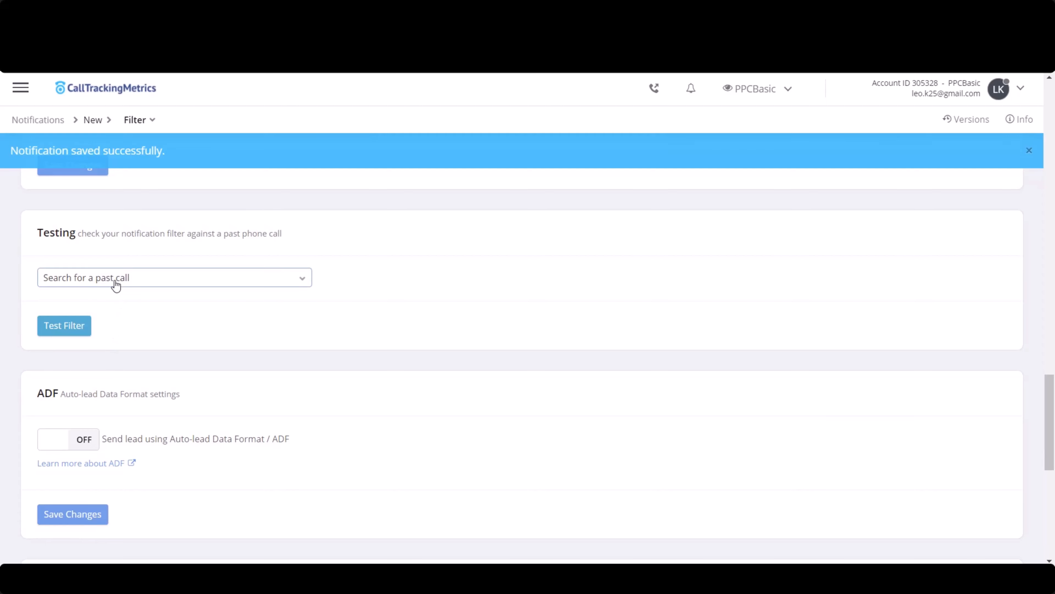
left_click(73, 328)
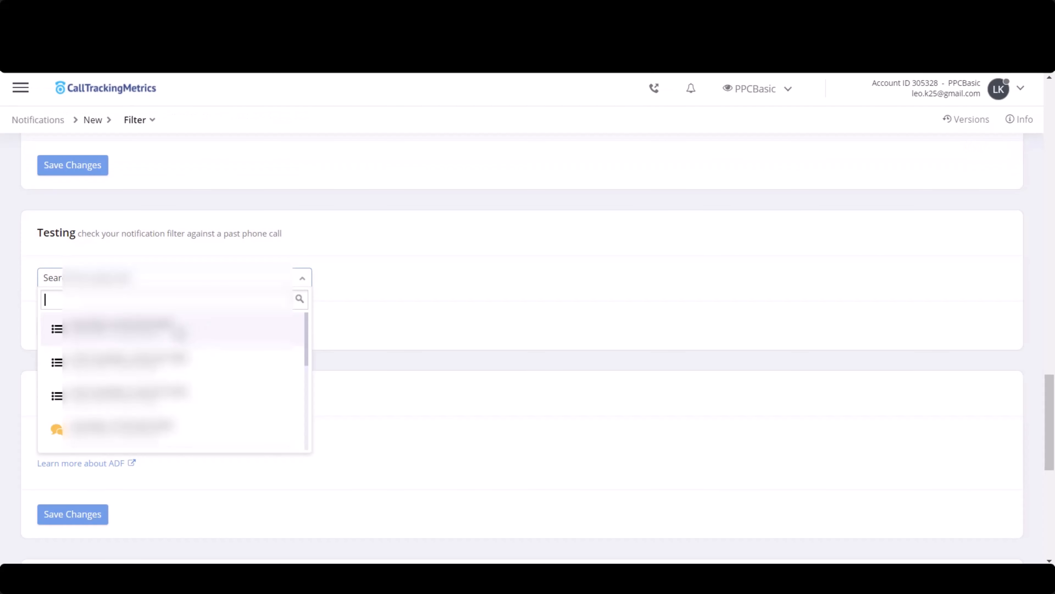
left_click(178, 331)
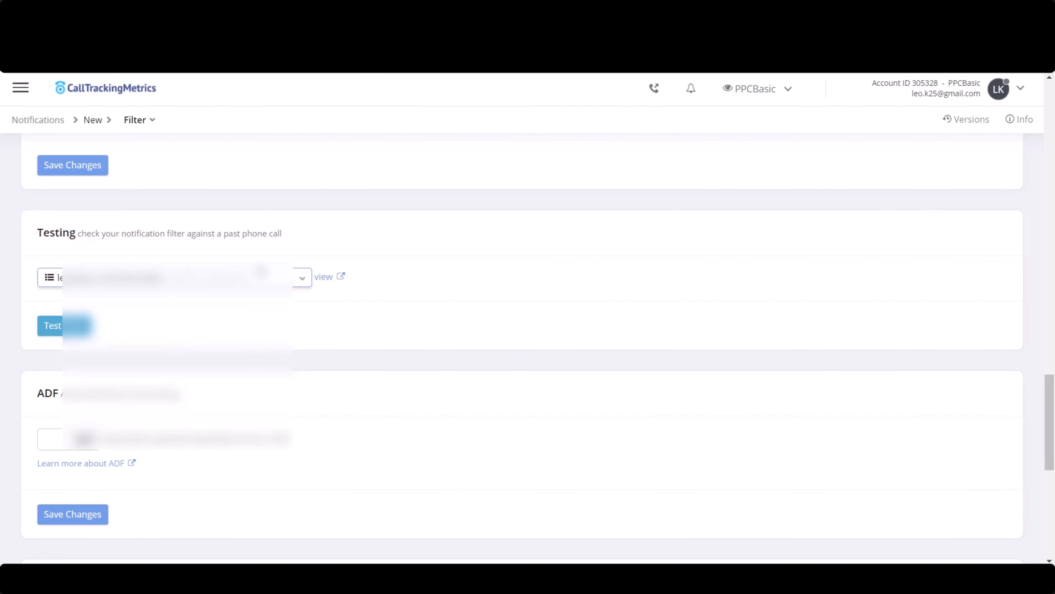
left_click(298, 281)
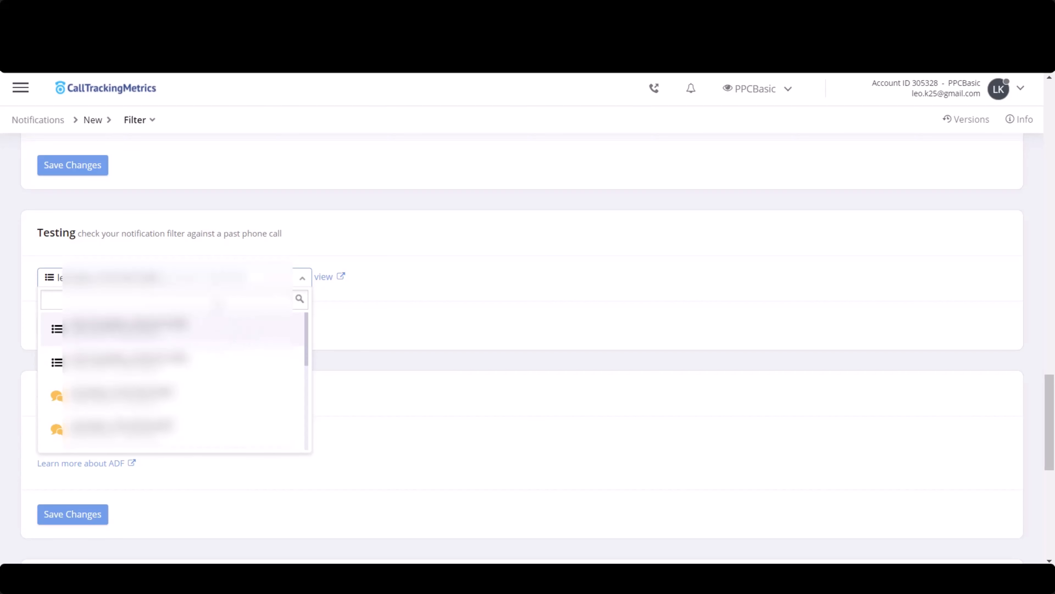
left_click(417, 288)
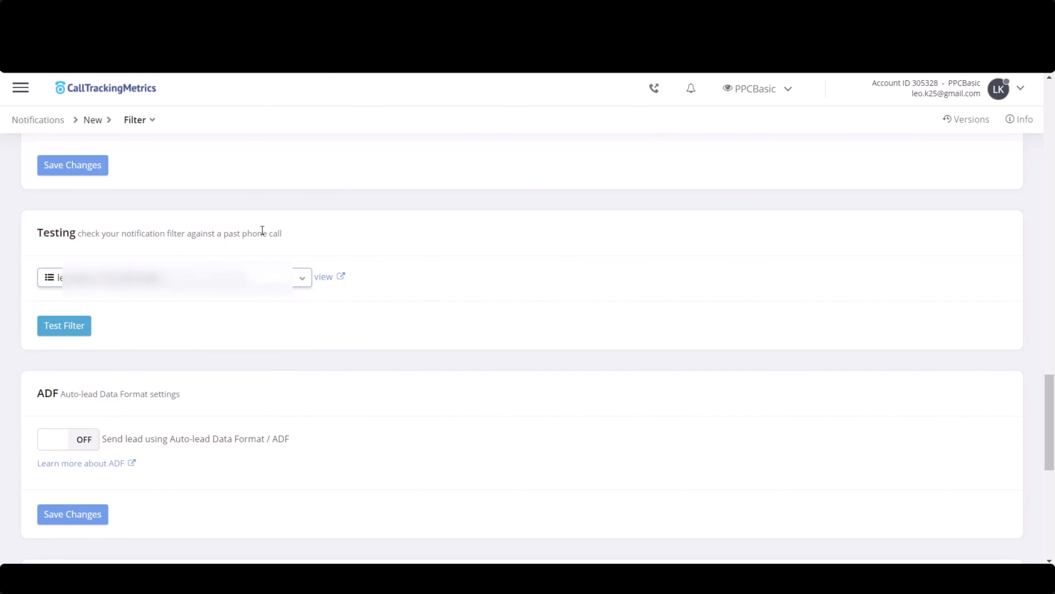
- Preview the notification for a past call, and open the Activities section
scroll(179, 360, "down", 8)
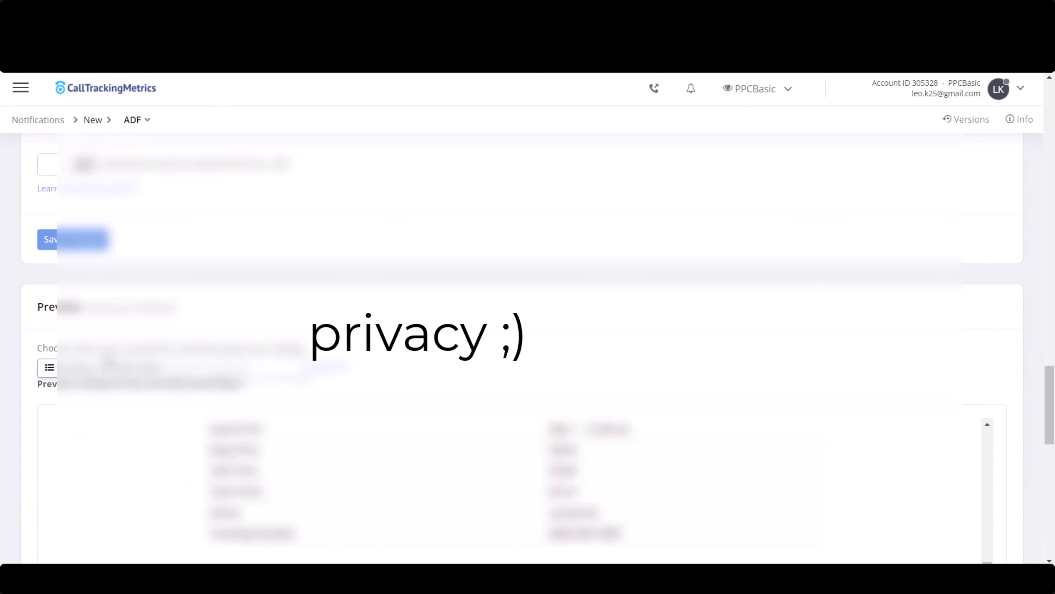
scroll(96, 353, "down", 2)
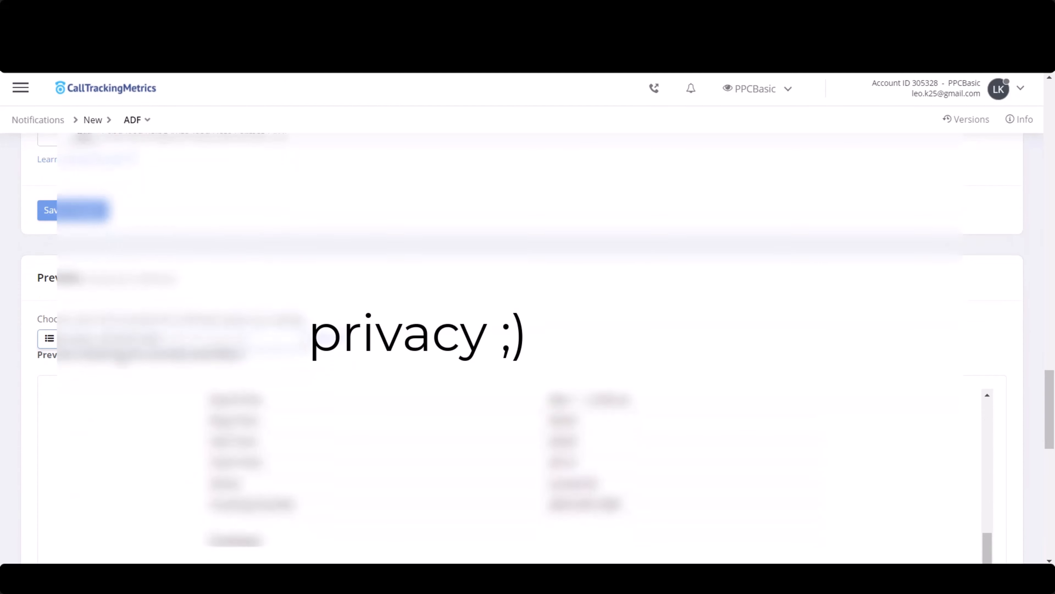
scroll(179, 395, "down", 3)
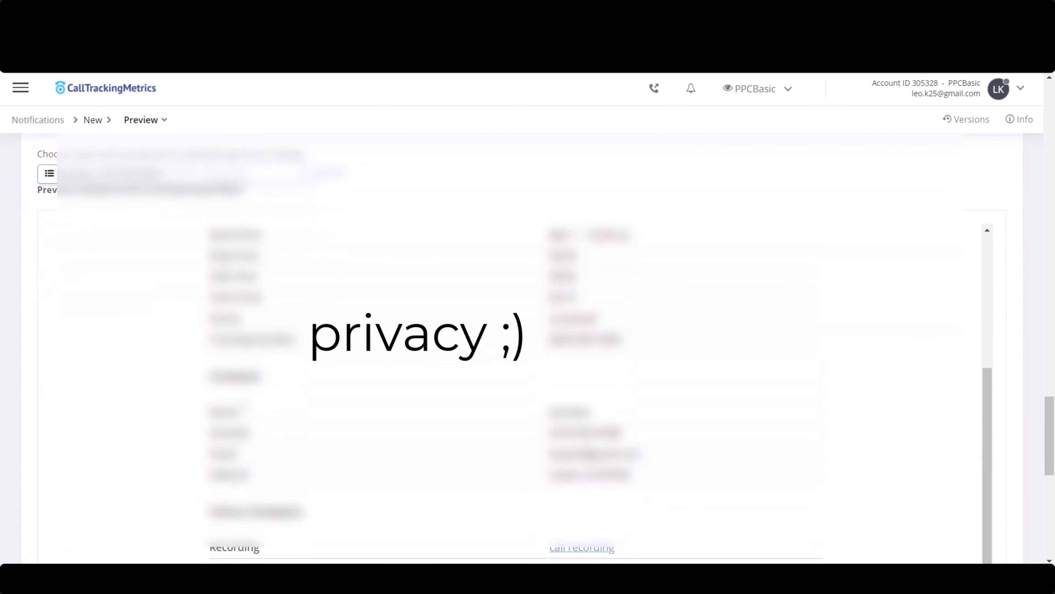
scroll(125, 366, "down", 3)
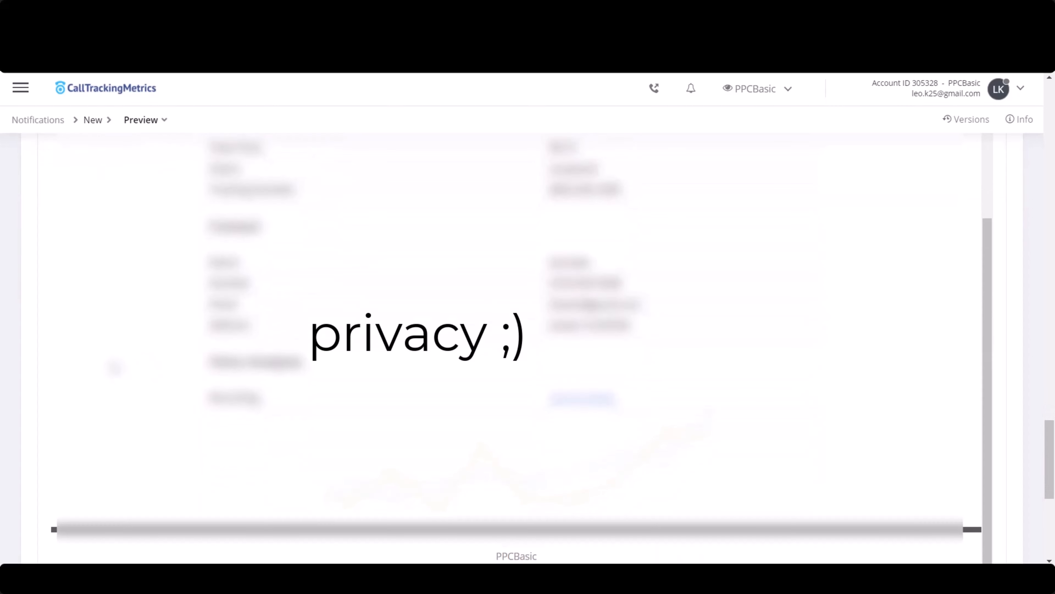
scroll(102, 367, "down", 8)
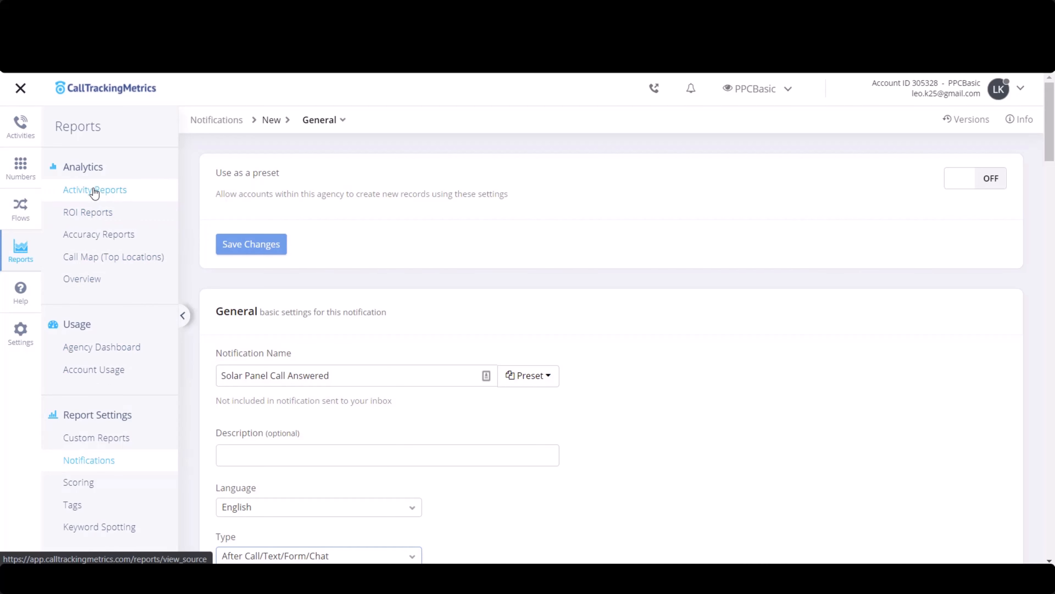
left_click(23, 128)
left_click(73, 189)
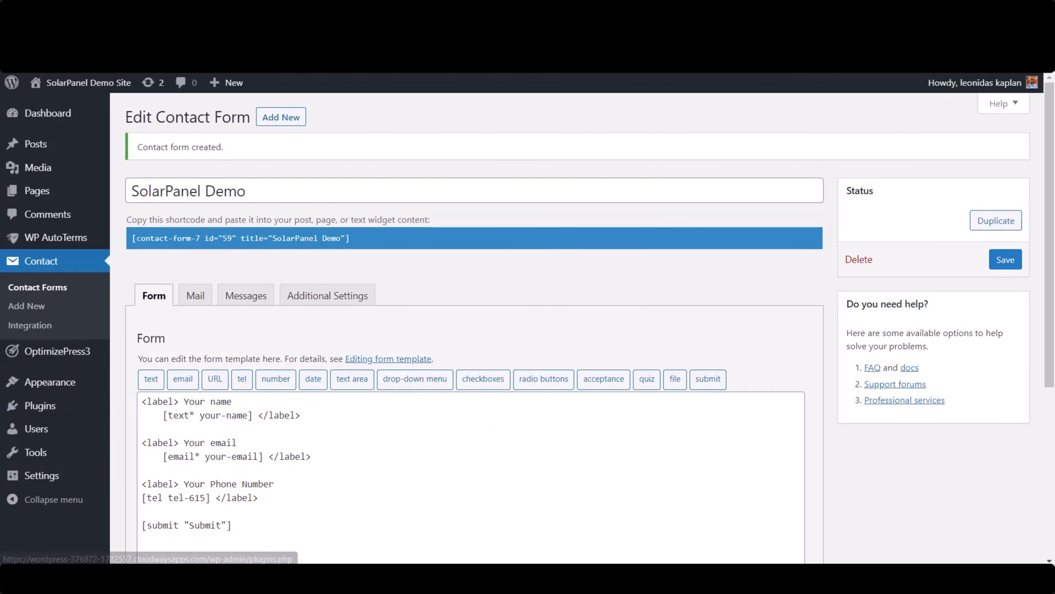
- Switch to the WordPress admin, search for the Contact Form 7 Skins plugin, and install and activate it
mouse_move(62, 416)
left_click(147, 432)
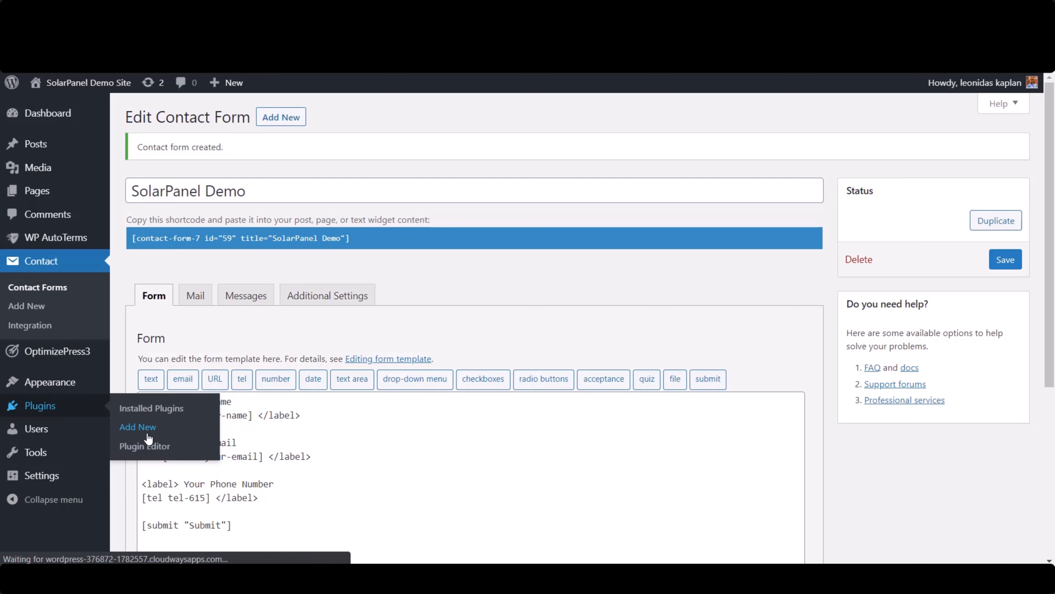
left_click(883, 147)
type("Contact Form 7 Skins")
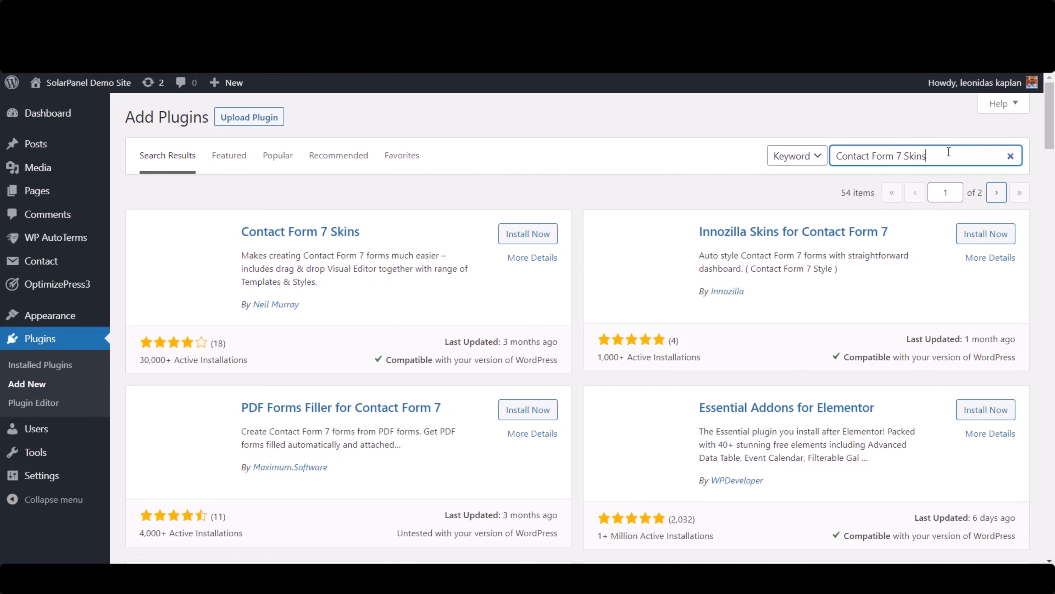
left_click(538, 234)
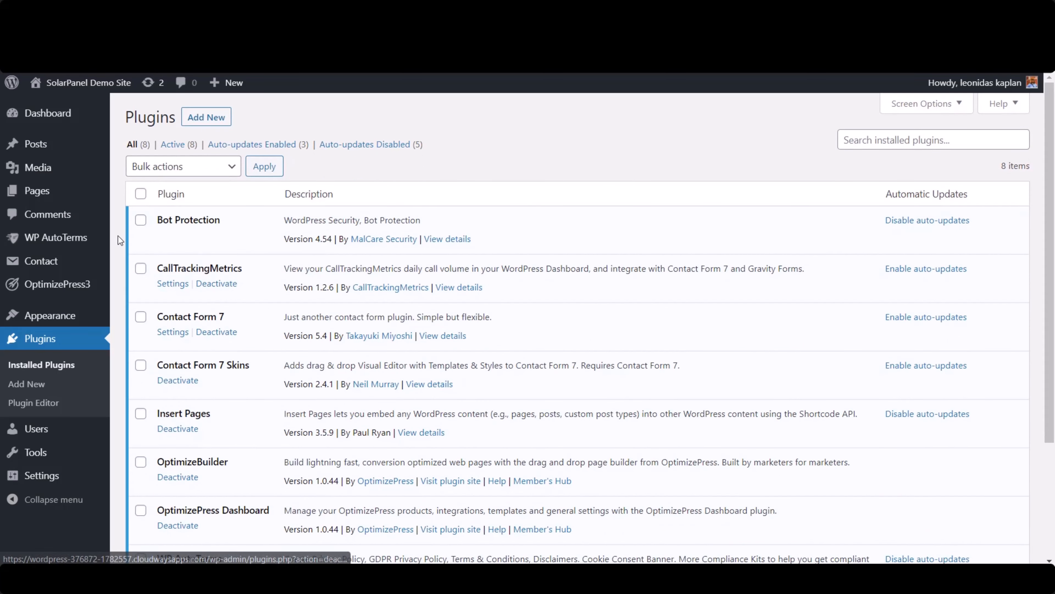
- Open the SolarPanel Demo contact form for editing and go to its Skins section
mouse_move(62, 263)
left_click(154, 264)
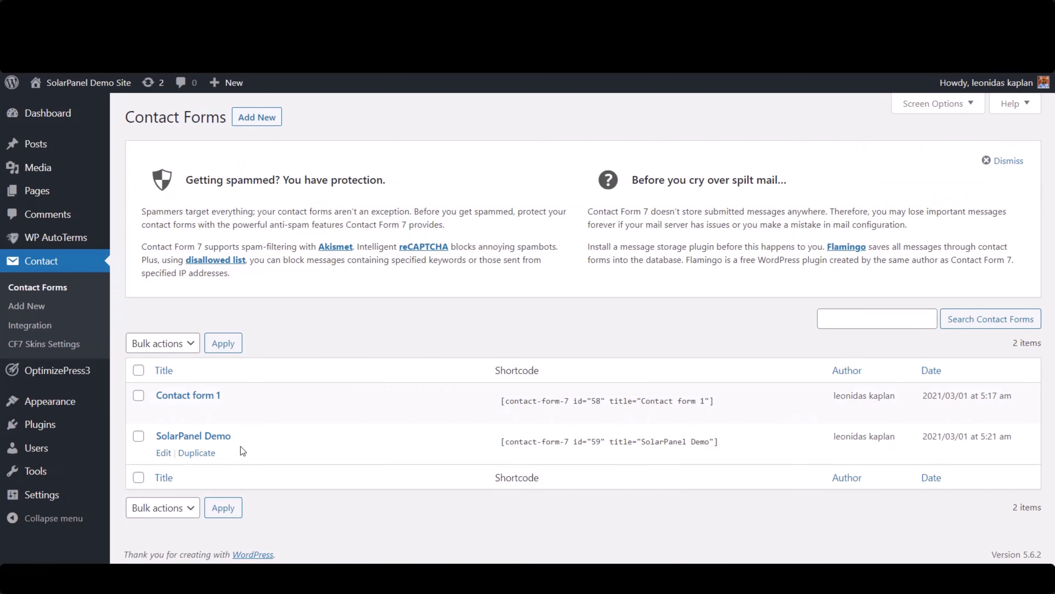
left_click(162, 453)
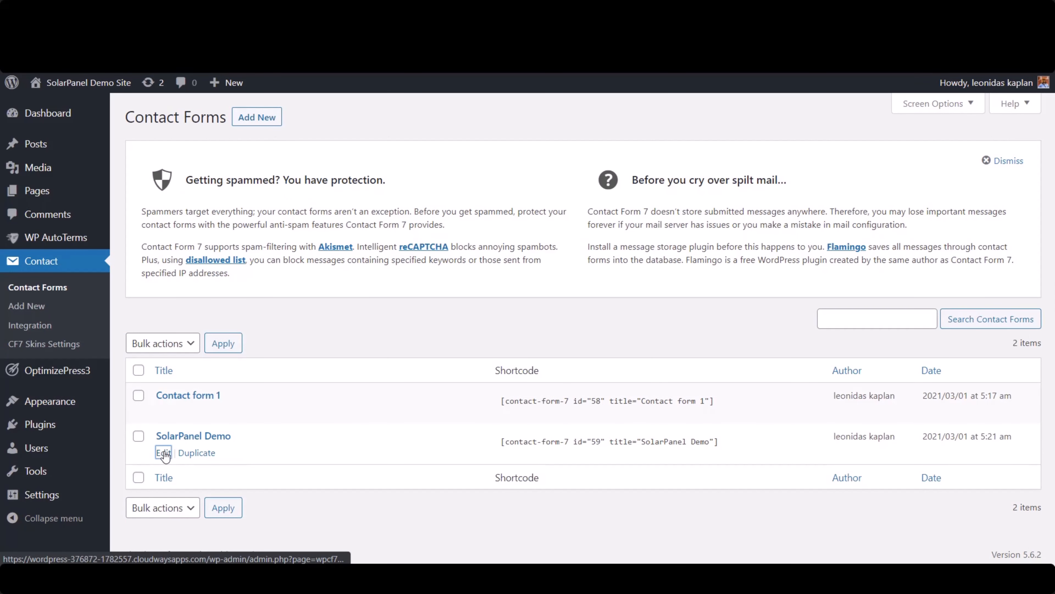
scroll(807, 303, "down", 10)
scroll(552, 261, "down", 5)
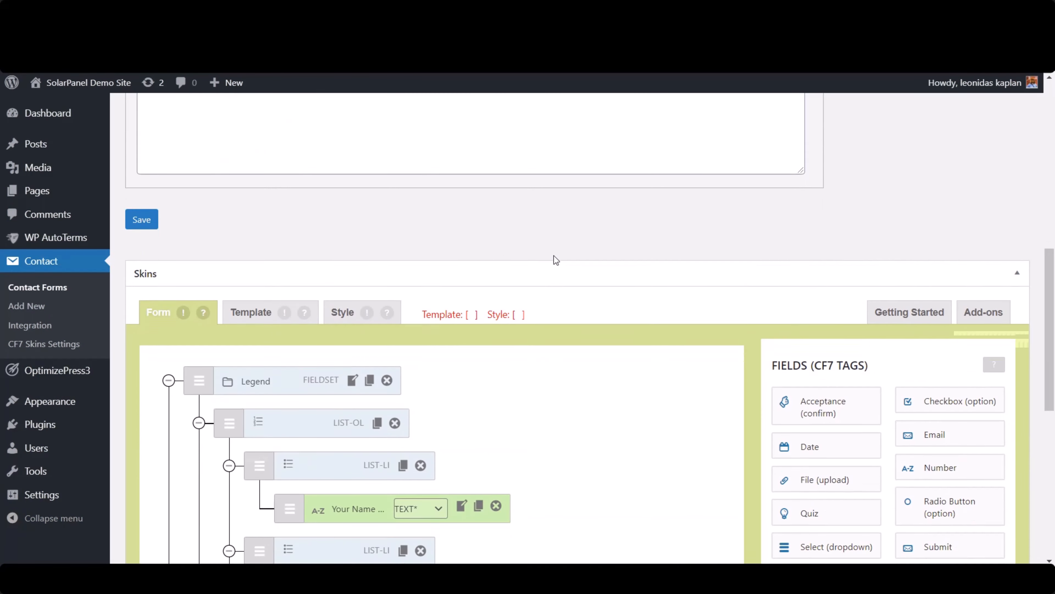
scroll(483, 274, "down", 2)
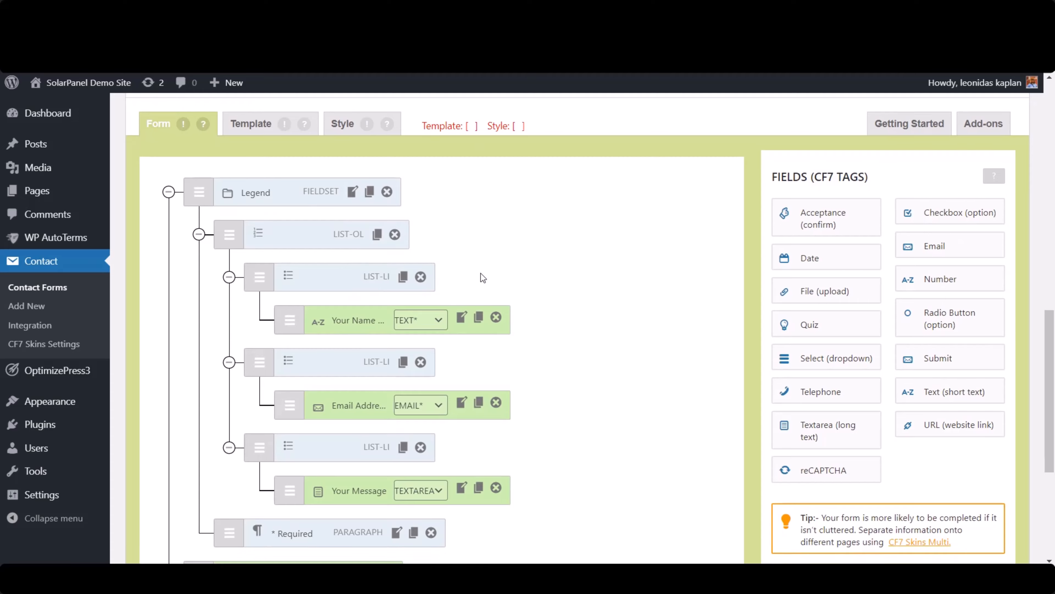
- Compare the form's template code with the field structure in the Skins visual editor
scroll(638, 242, "up", 2)
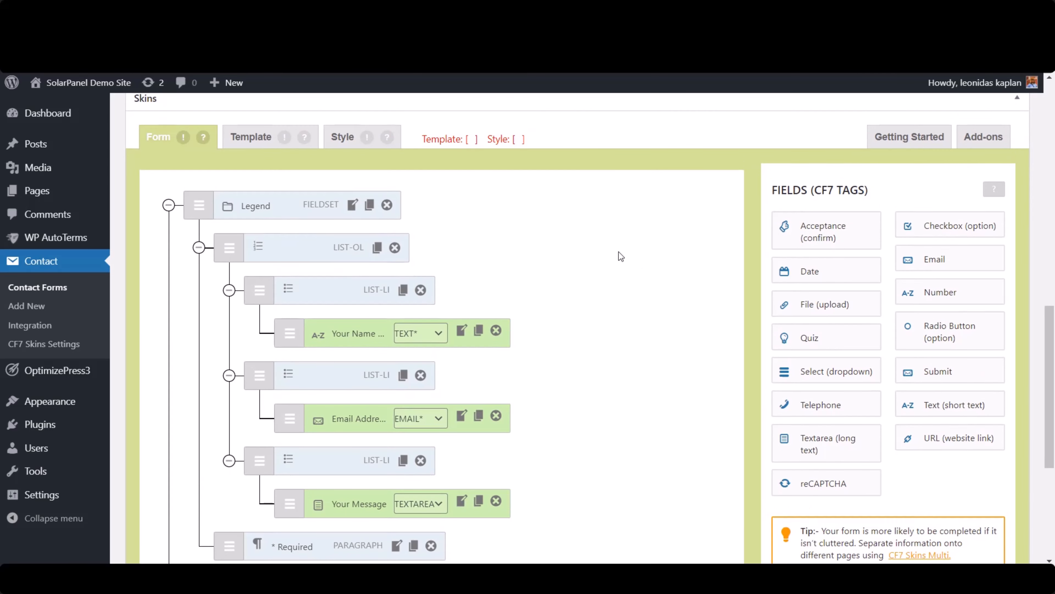
scroll(618, 251, "up", 12)
scroll(356, 308, "down", 13)
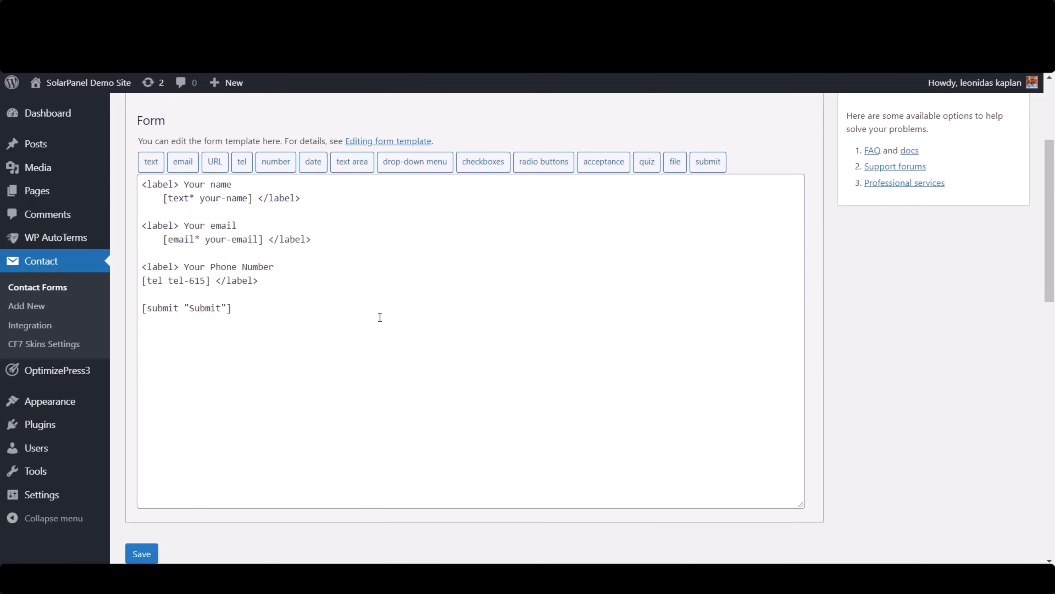
scroll(790, 292, "up", 2)
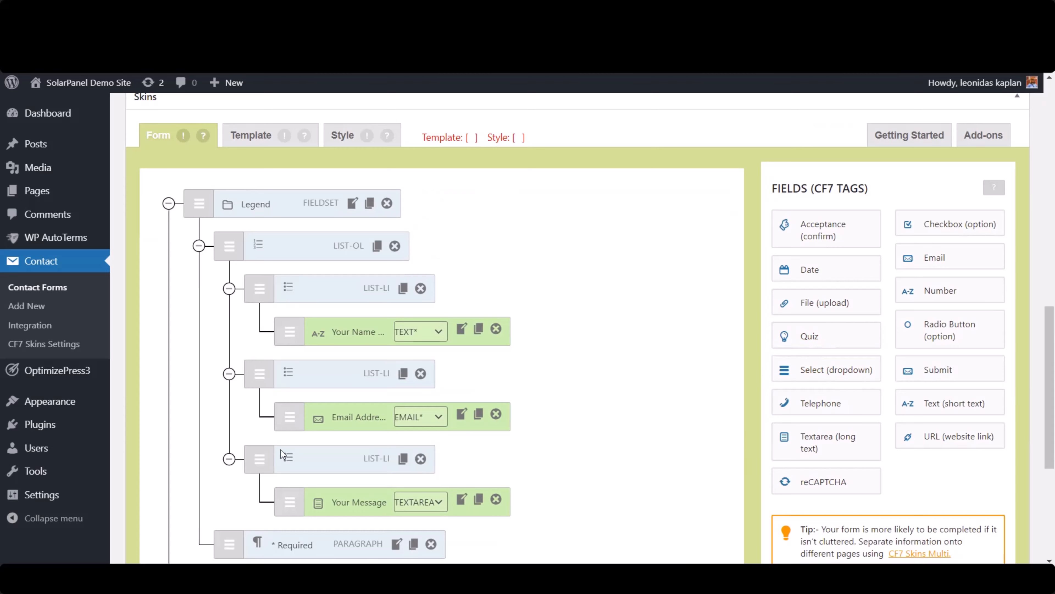
scroll(567, 405, "down", 4)
scroll(544, 401, "up", 4)
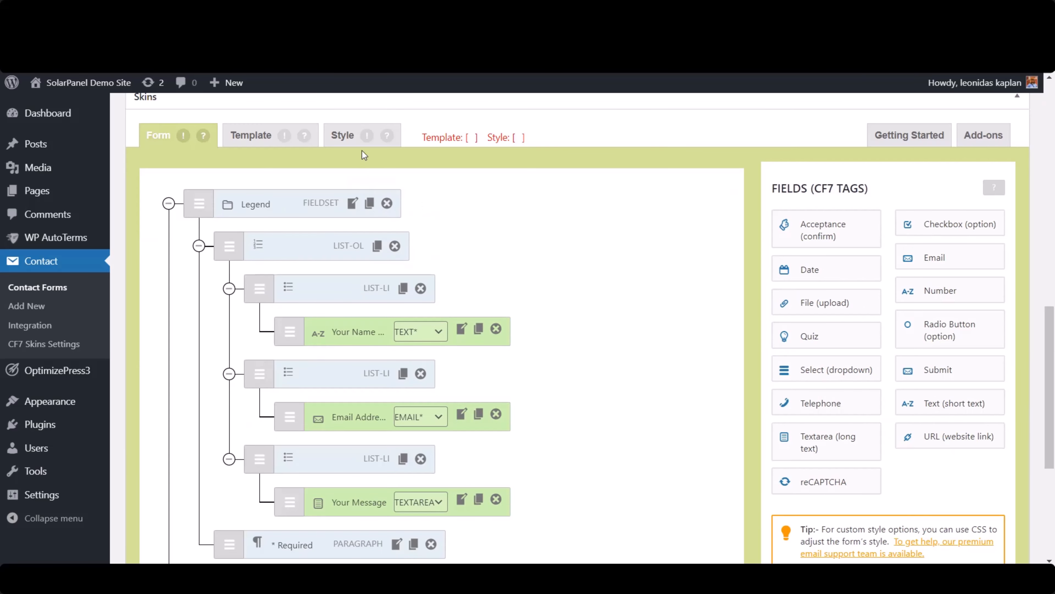
- Browse the Skins styles and select the Vanilla style for the SolarPanel Demo form
left_click(342, 140)
scroll(610, 304, "down", 8)
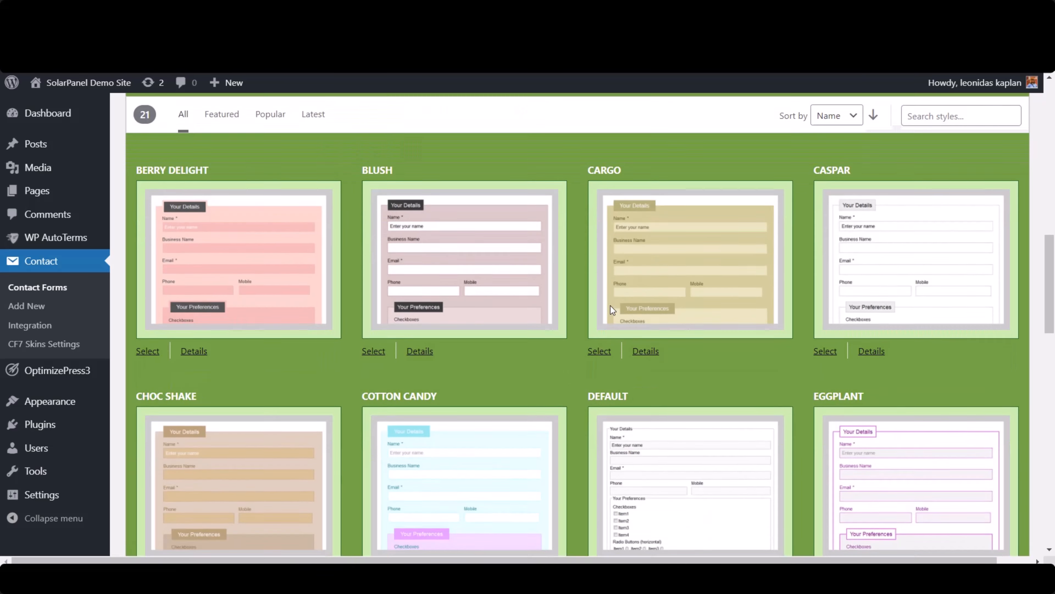
scroll(540, 292, "down", 15)
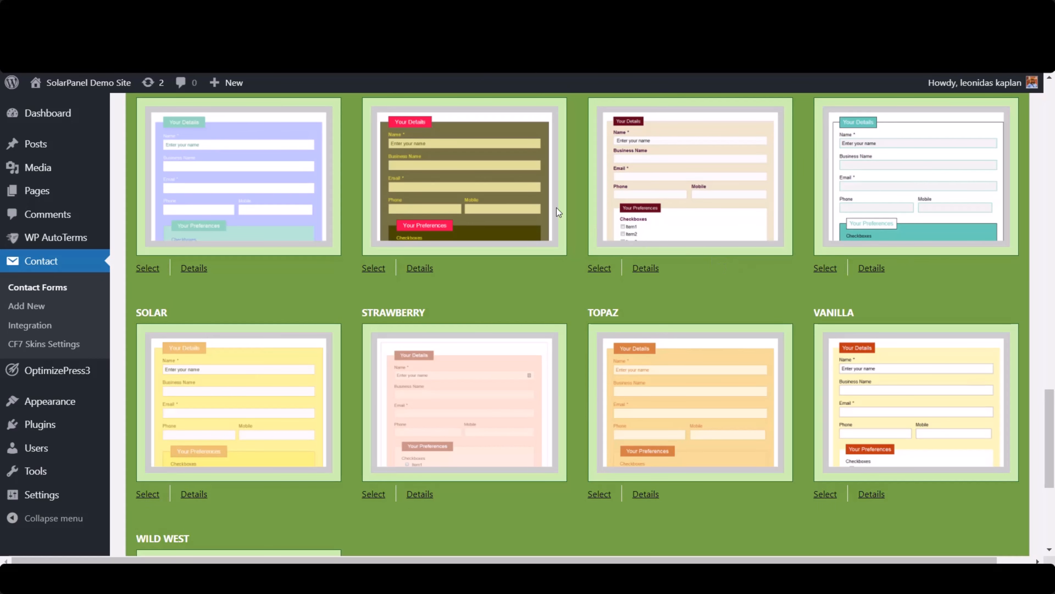
scroll(764, 286, "down", 4)
left_click(825, 357)
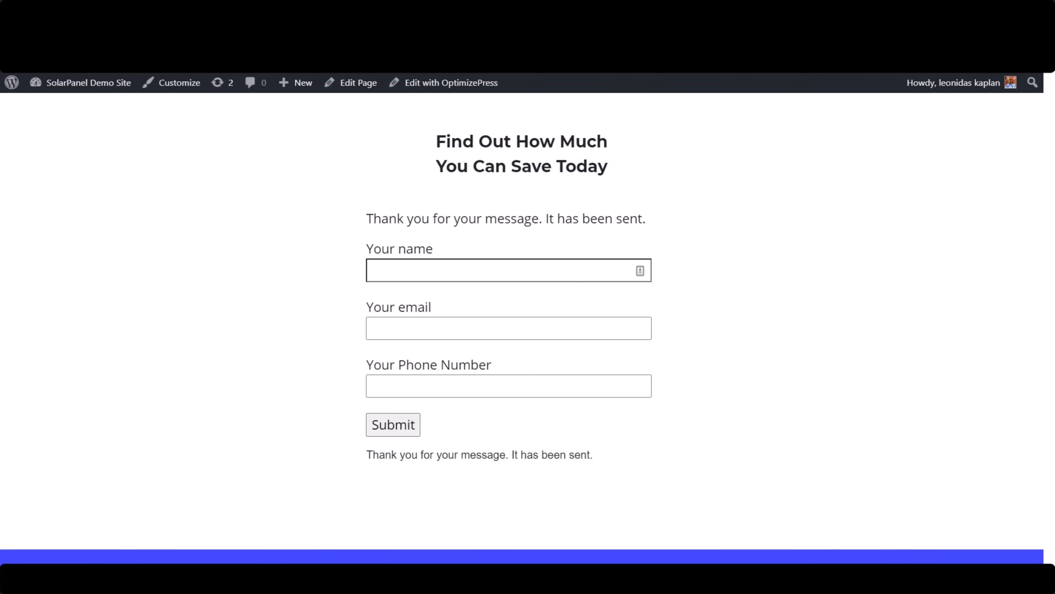
- Reload the solar landing page and check the form's new styling, declining the incoming call
key("F5")
left_click(586, 133)
scroll(200, 329, "down", 2)
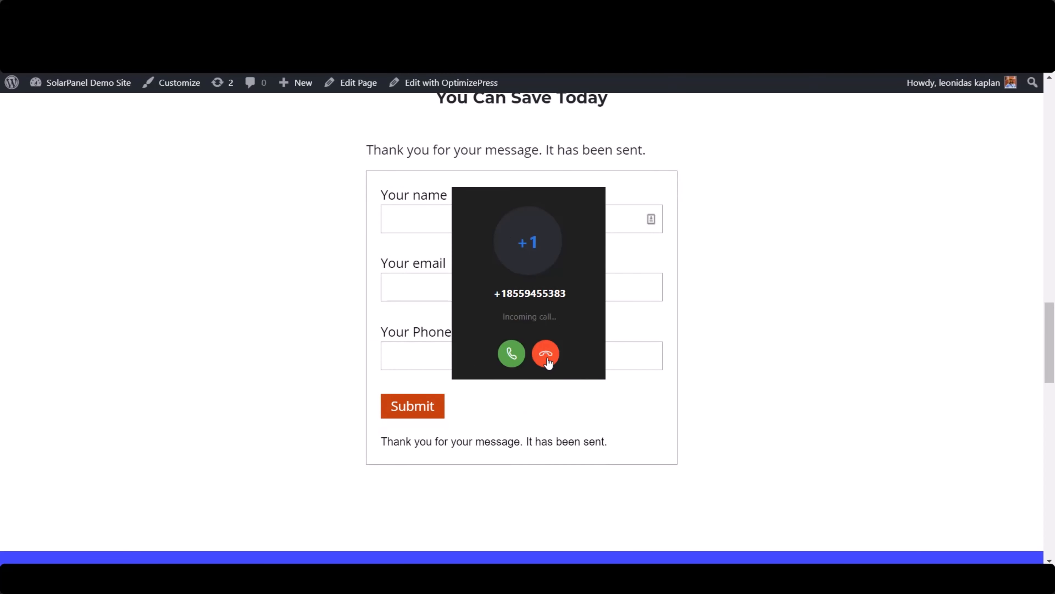
left_click(547, 359)
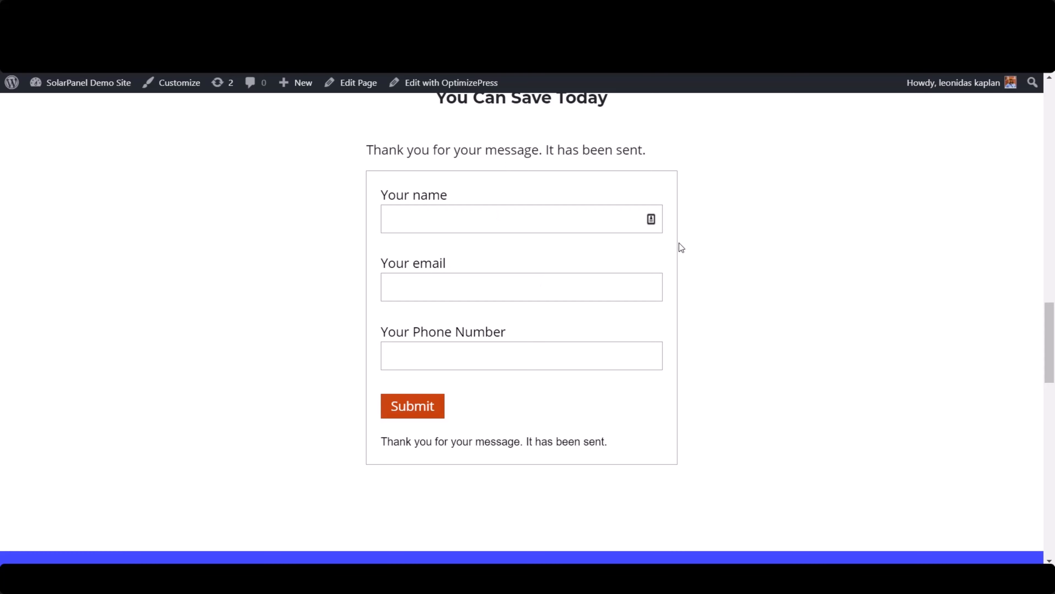
scroll(558, 345, "up", 2)
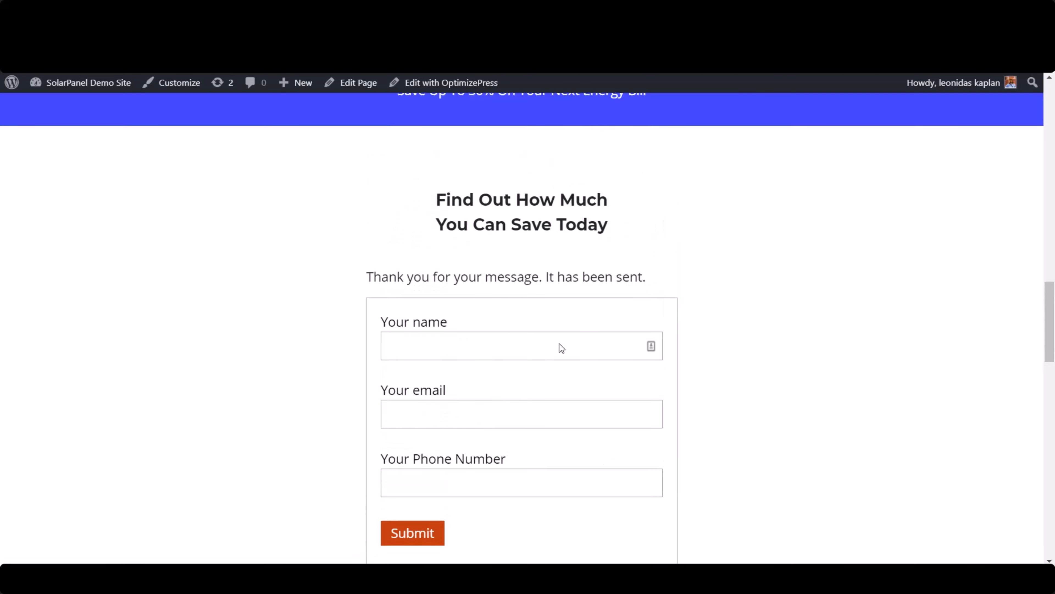
scroll(623, 322, "down", 2)
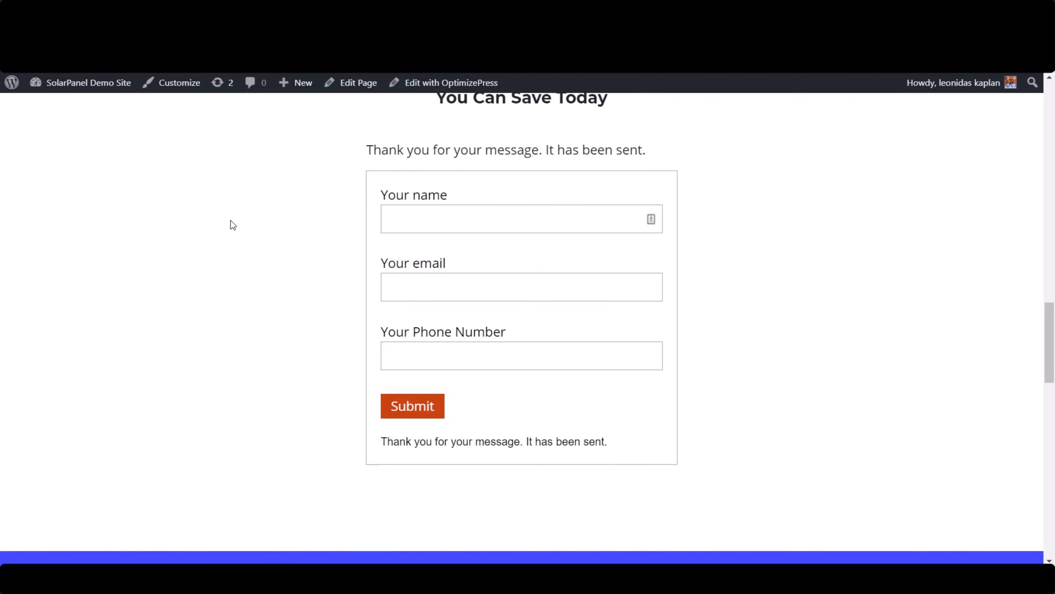
scroll(634, 299, "up", 2)
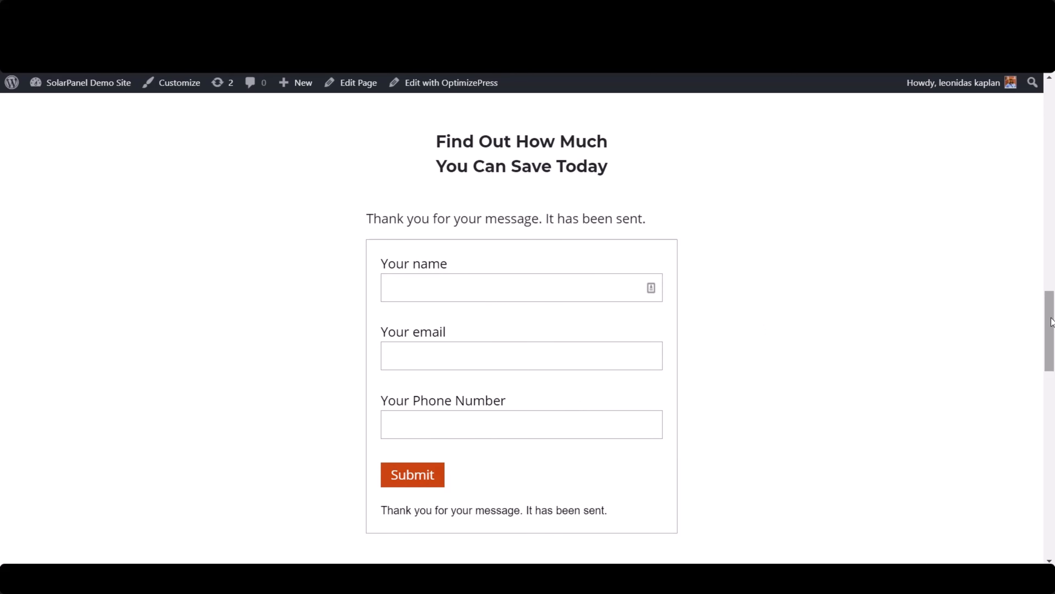
- Try the Schedule Appointment button in the landing page's hero section and check the page around it
left_click_drag(1050, 319, 1053, 136)
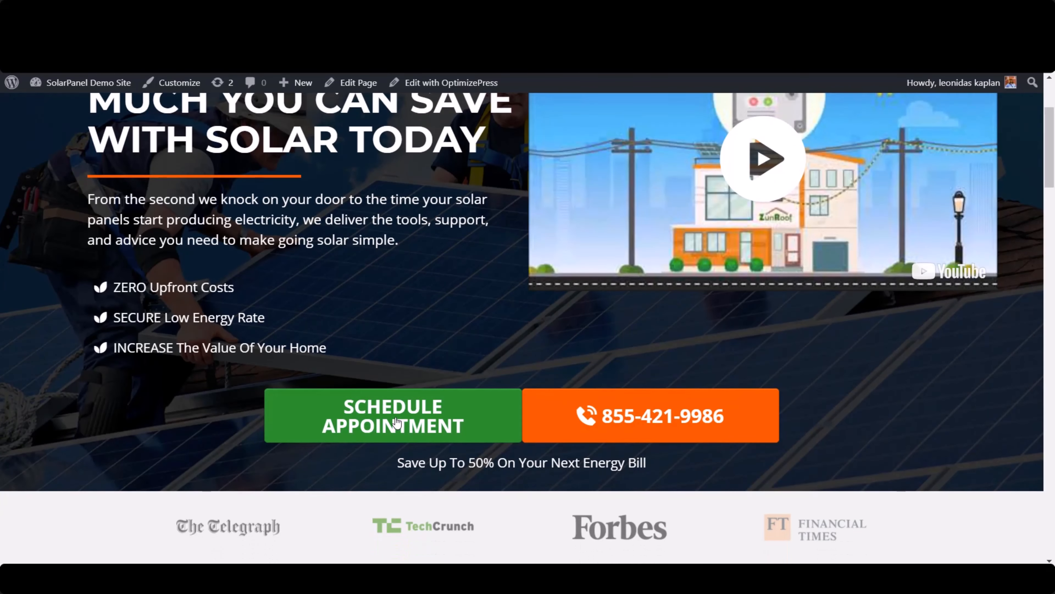
left_click(429, 425)
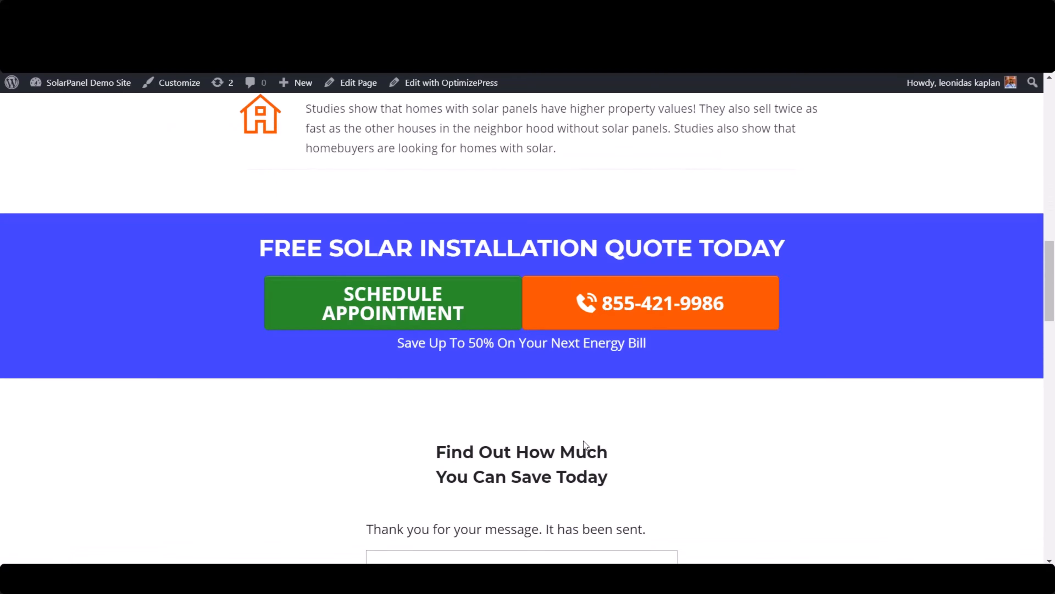
scroll(512, 422, "up", 5)
scroll(512, 422, "up", 10)
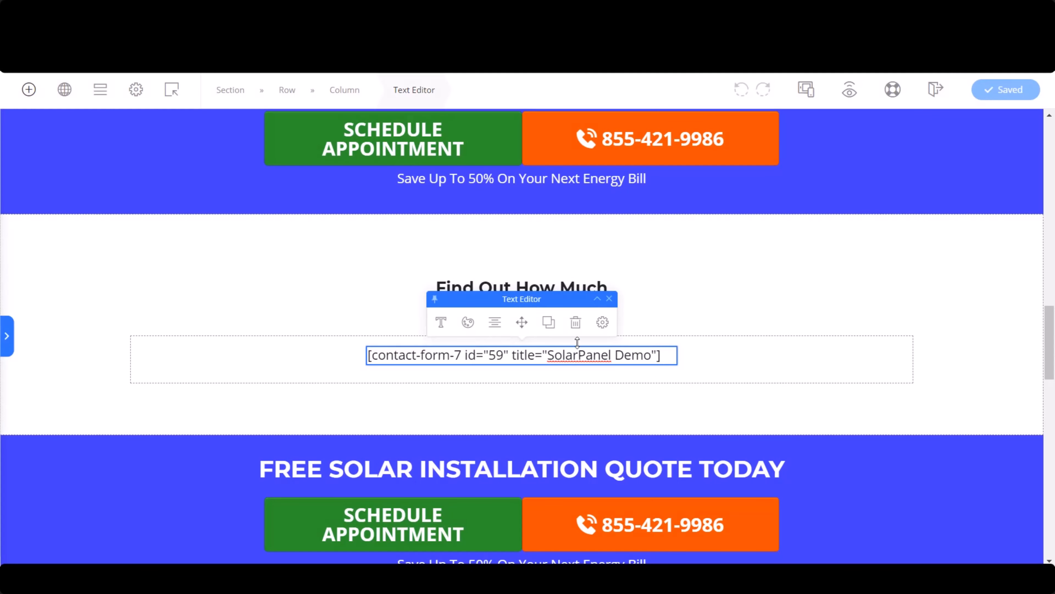
- Copy the SolarPanel Demo form's shortcode from the page's text element and open the Schedule Appointment popup for editing
triple_click(638, 357)
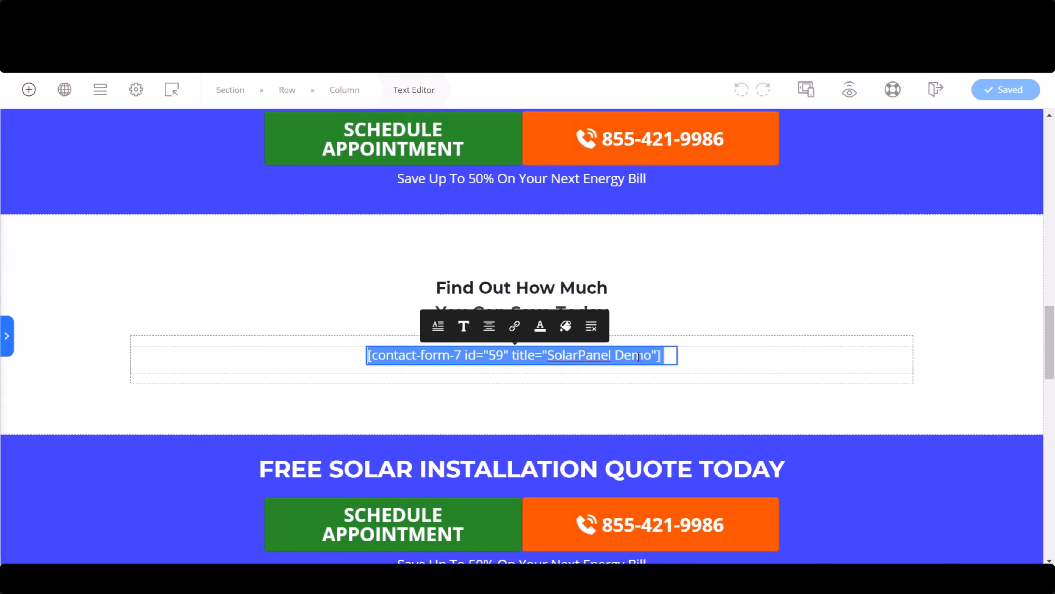
left_click(172, 92)
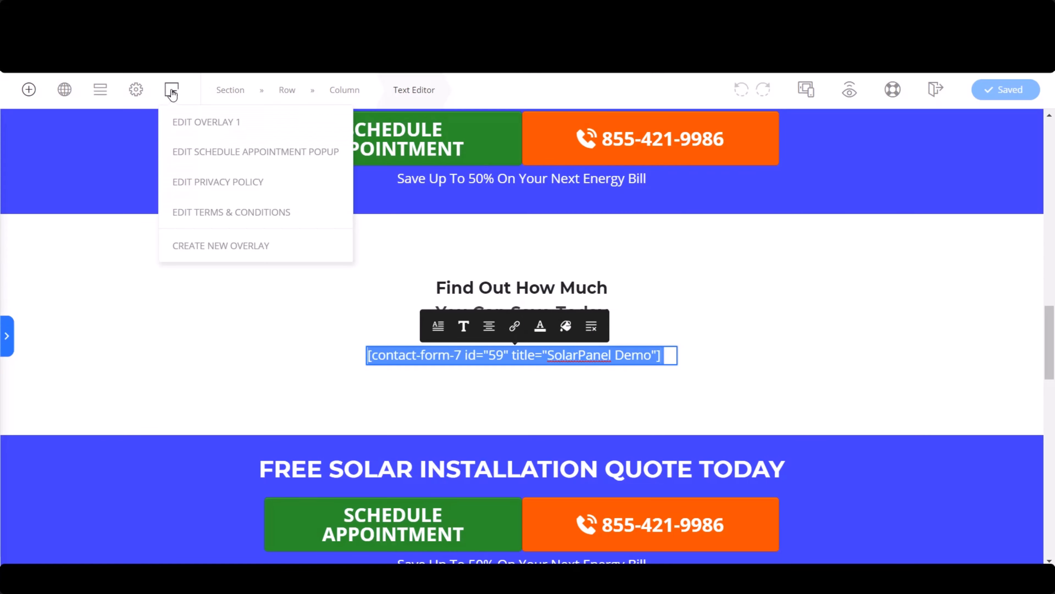
left_click(235, 154)
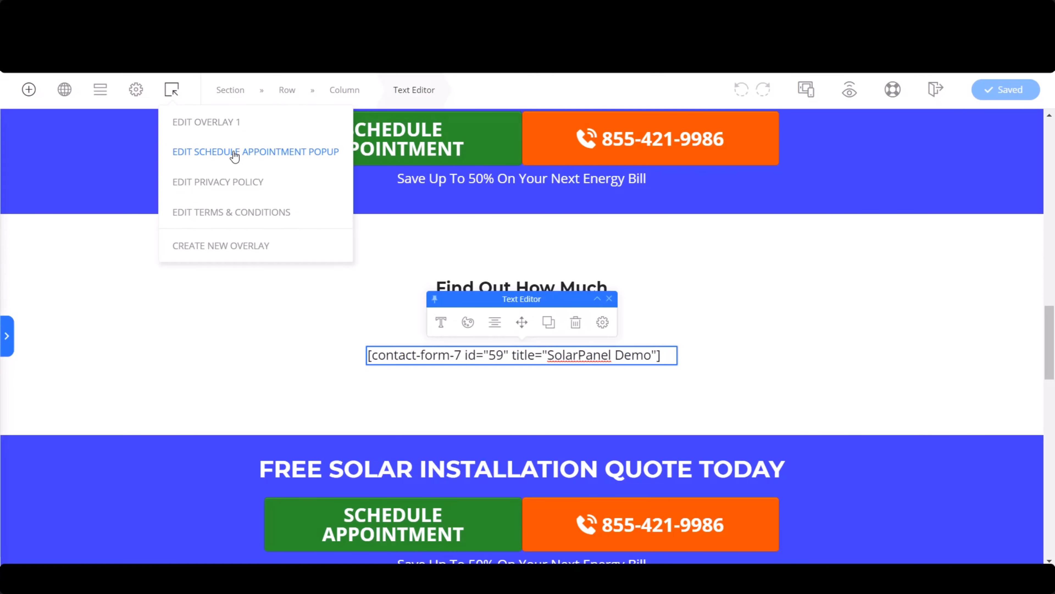
- Change the popup's headline to "Get A Call Back Now" and the text below it to "Enter your details below to get a call from our agents"
triple_click(523, 212)
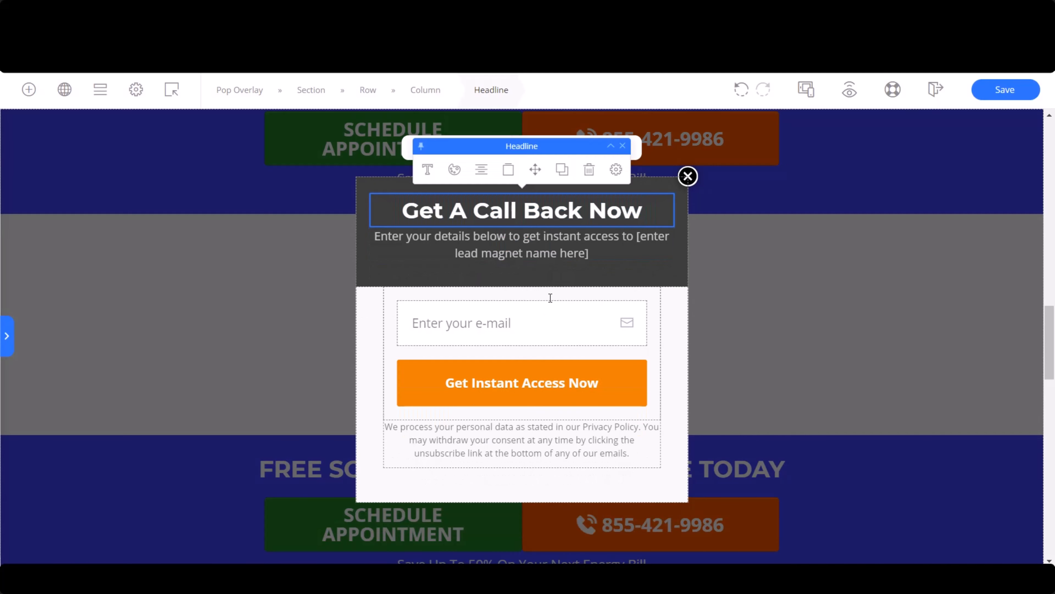
left_click(550, 253)
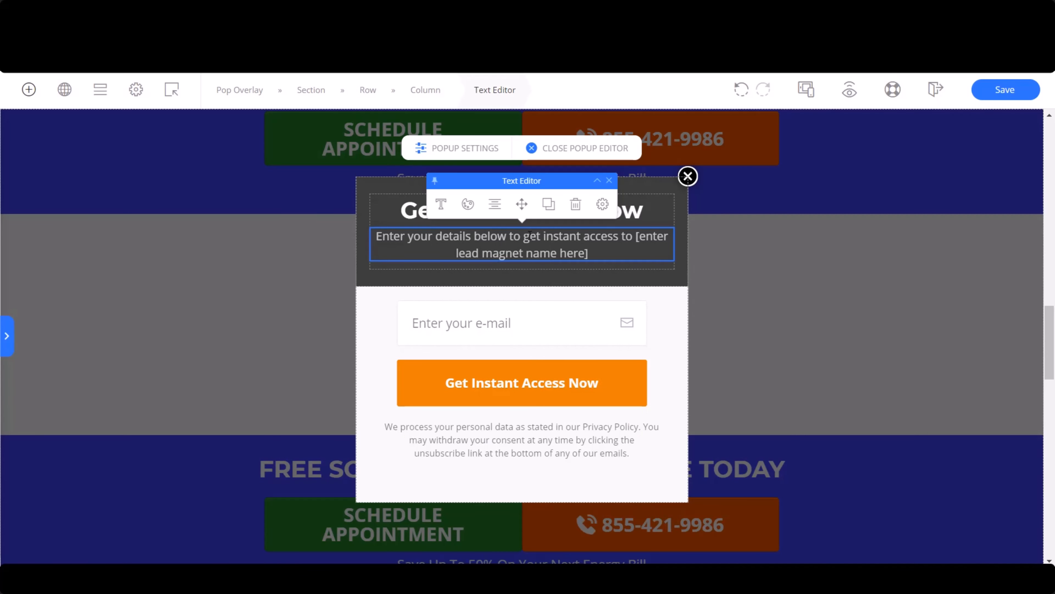
left_click_drag(545, 233, 603, 252)
type("a call fr")
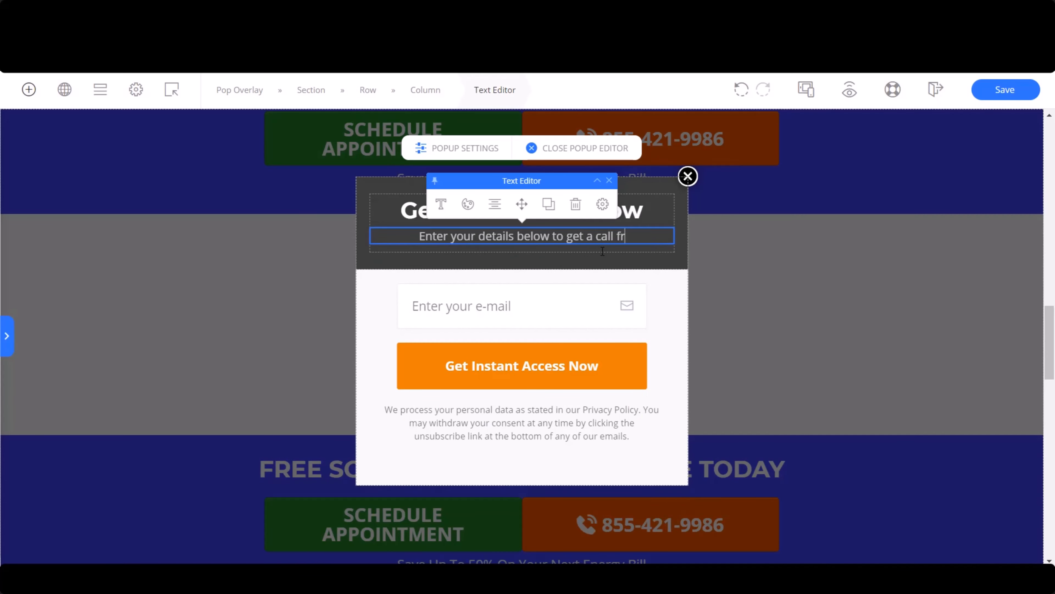
type("om our agents")
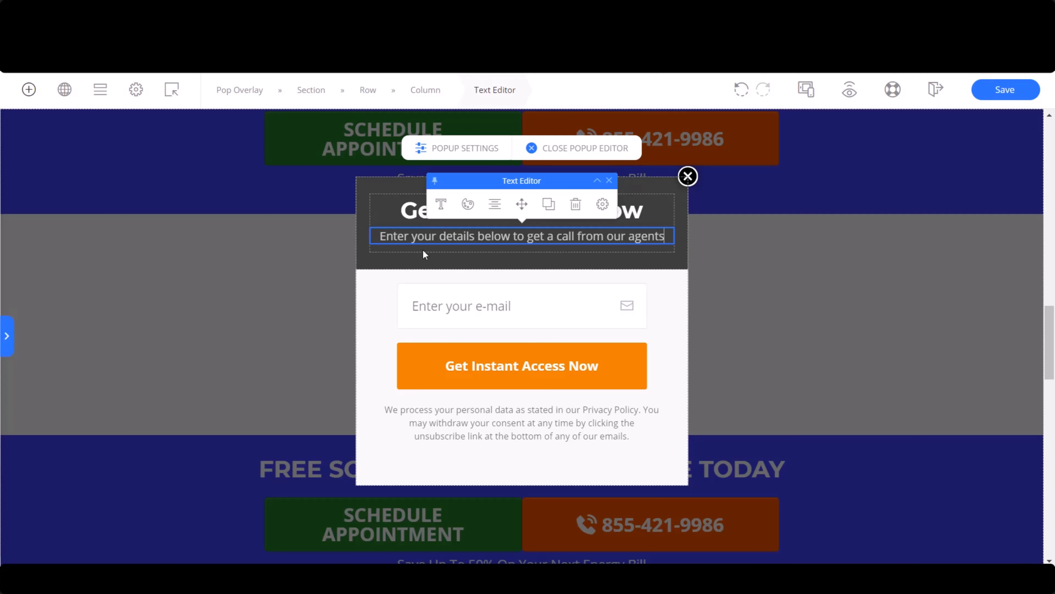
- Replace the popup's email opt-in form with a paragraph above the privacy text containing [contact-form-7 id="59" title="SolarPanel Demo"]
left_click(652, 330)
left_click(603, 244)
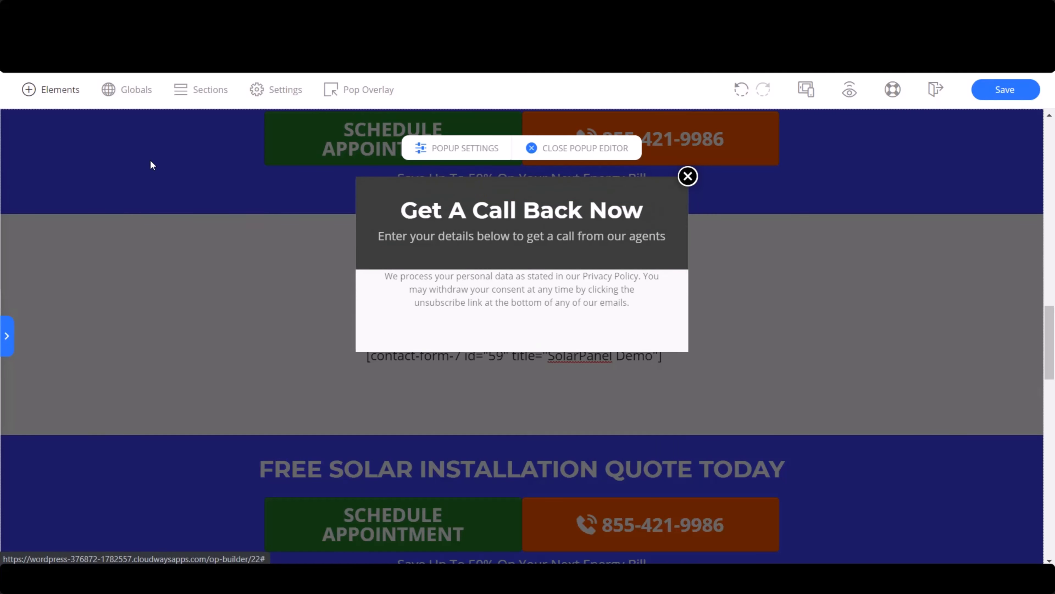
left_click(51, 91)
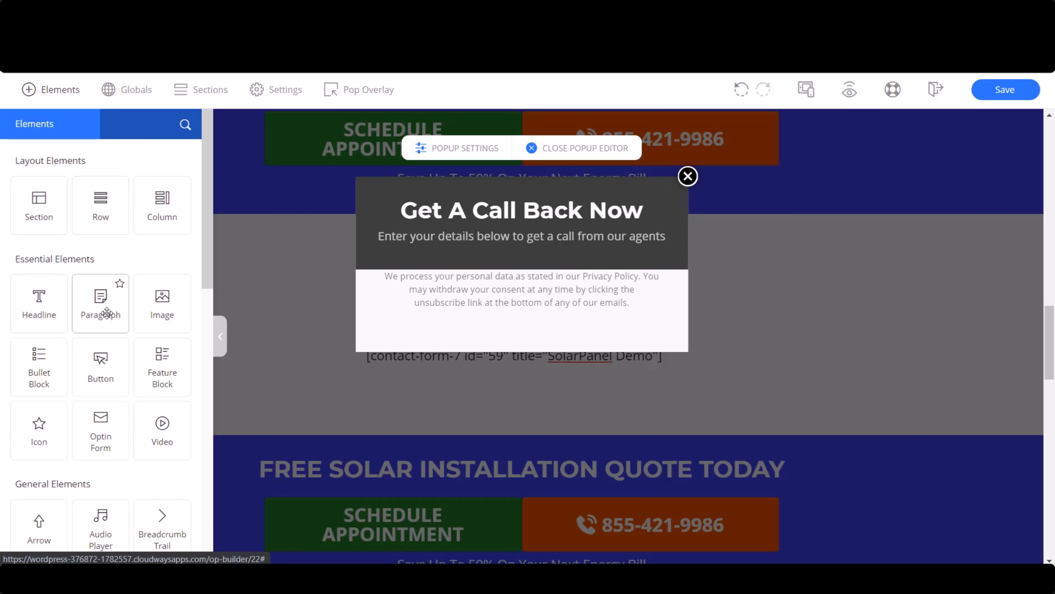
left_click_drag(106, 312, 514, 270)
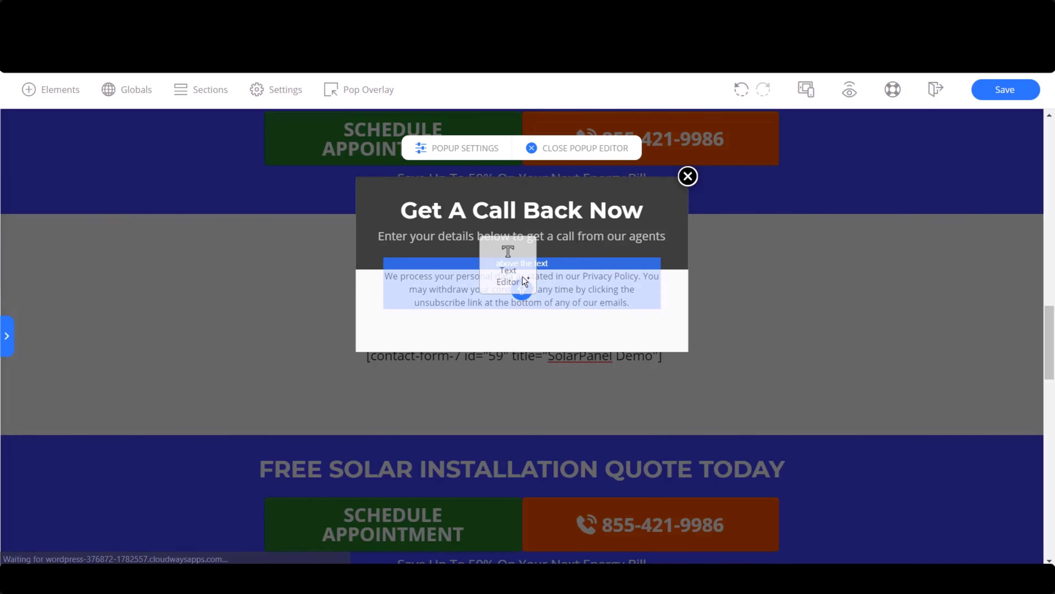
left_click(499, 286)
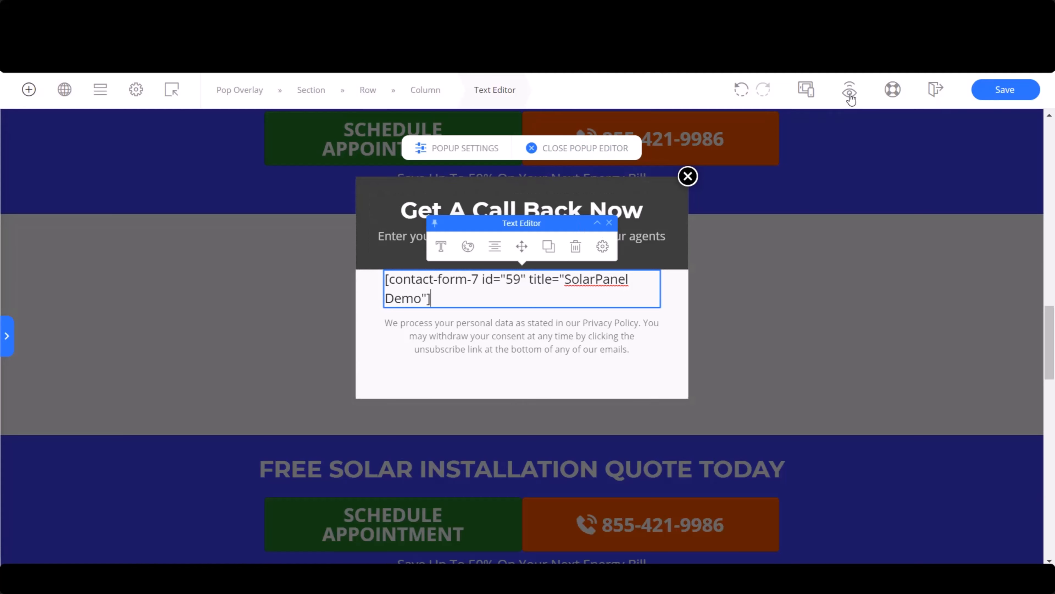
- Preview the landing page and check the form in the popup of the hero section's Schedule Appointment button, closing the popup when finished
left_click(849, 89)
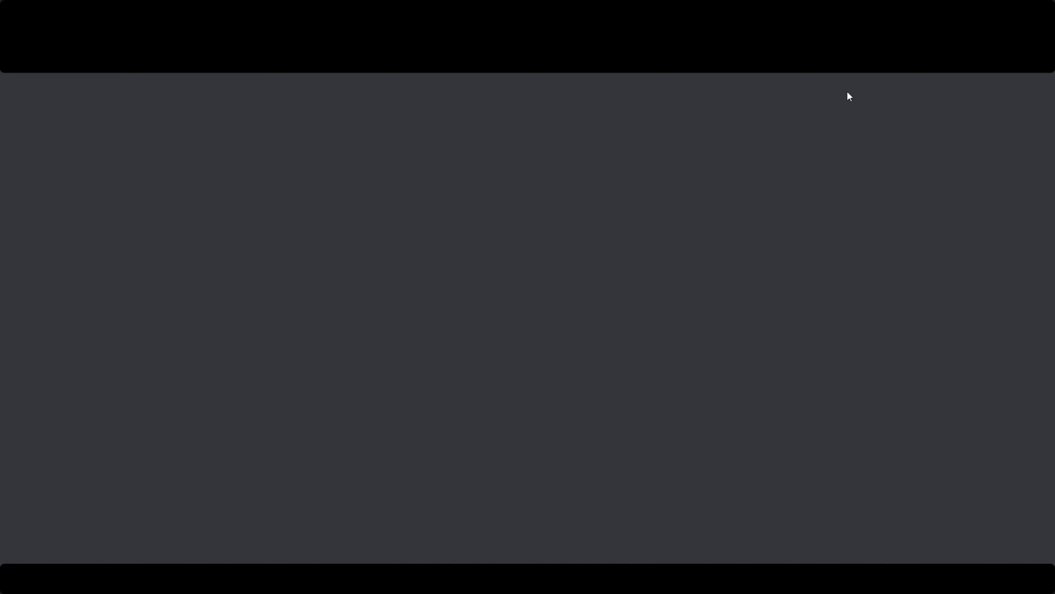
scroll(376, 287, "down", 8)
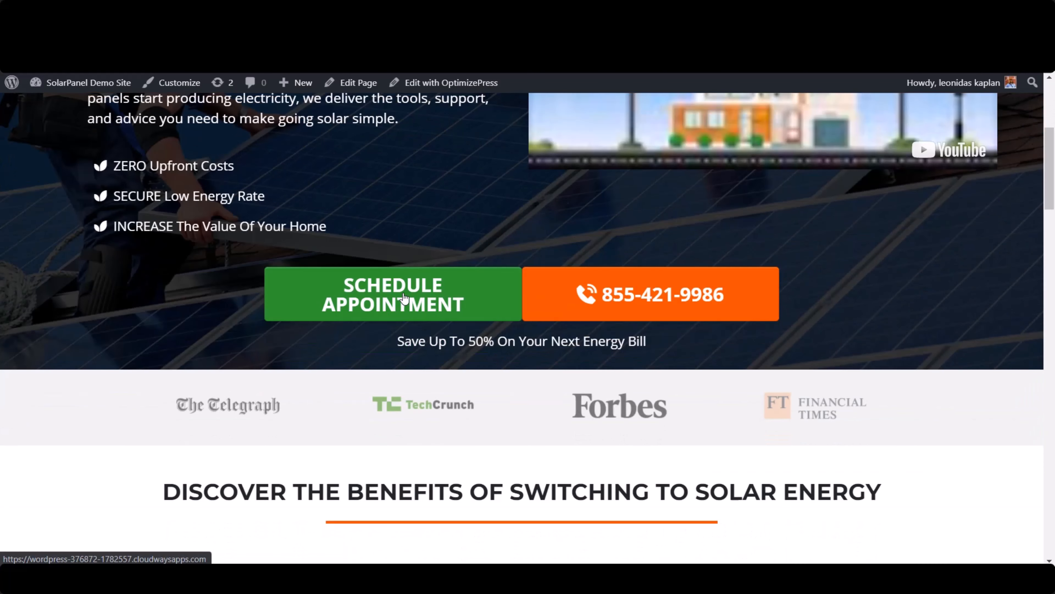
left_click(403, 299)
scroll(563, 217, "down", 3)
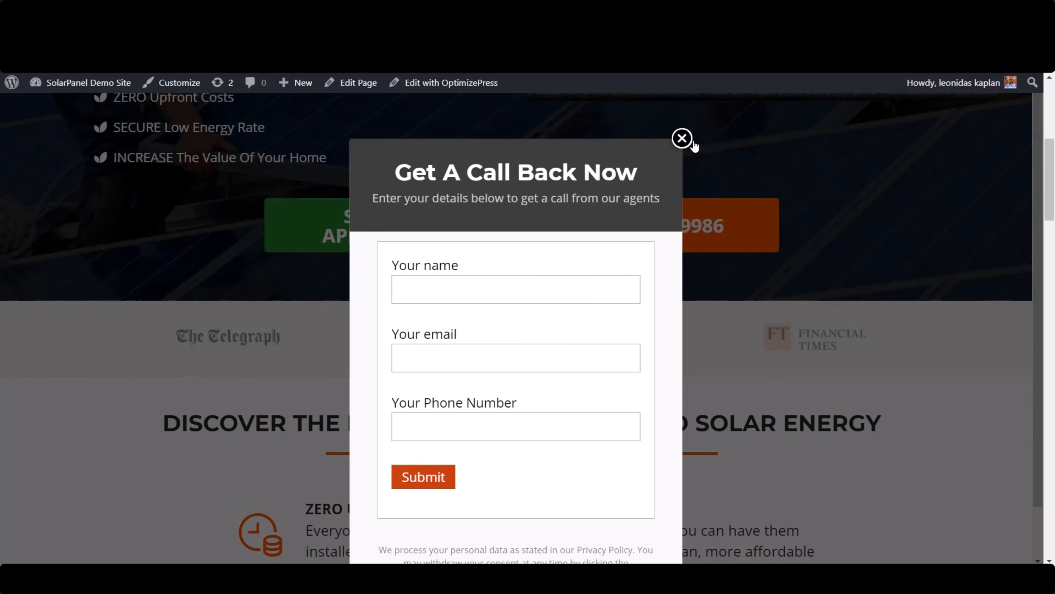
left_click(682, 138)
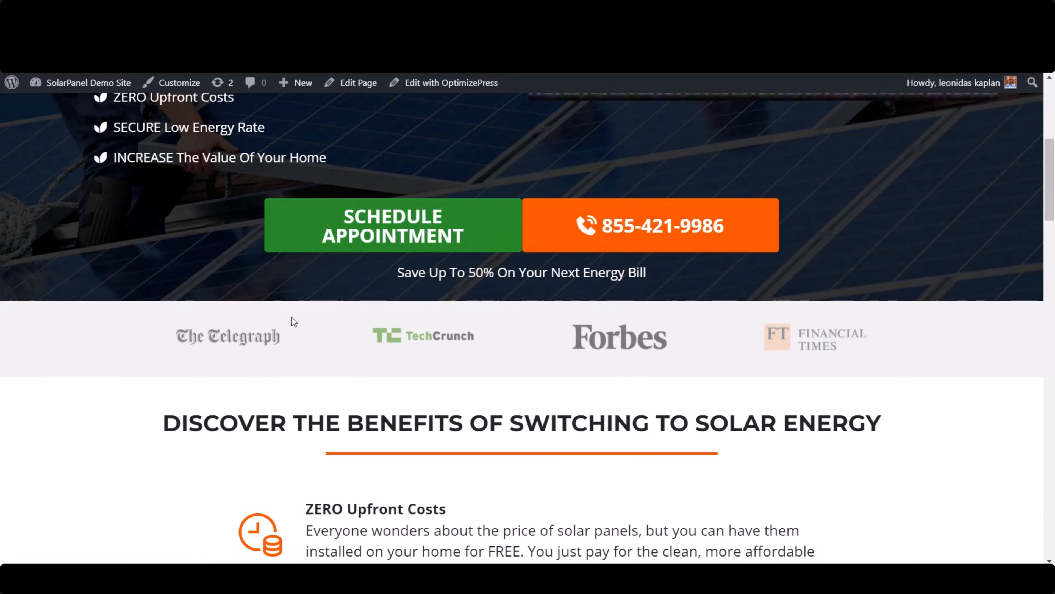